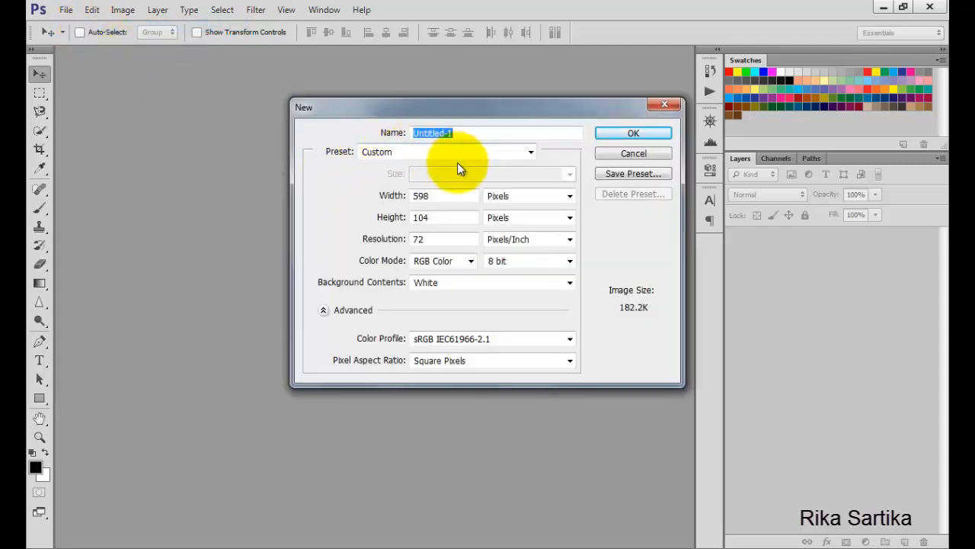
Step: Create a new International Paper A4 document at 300 pixels/inch and expand the toolbox to two columns
left_click(531, 153)
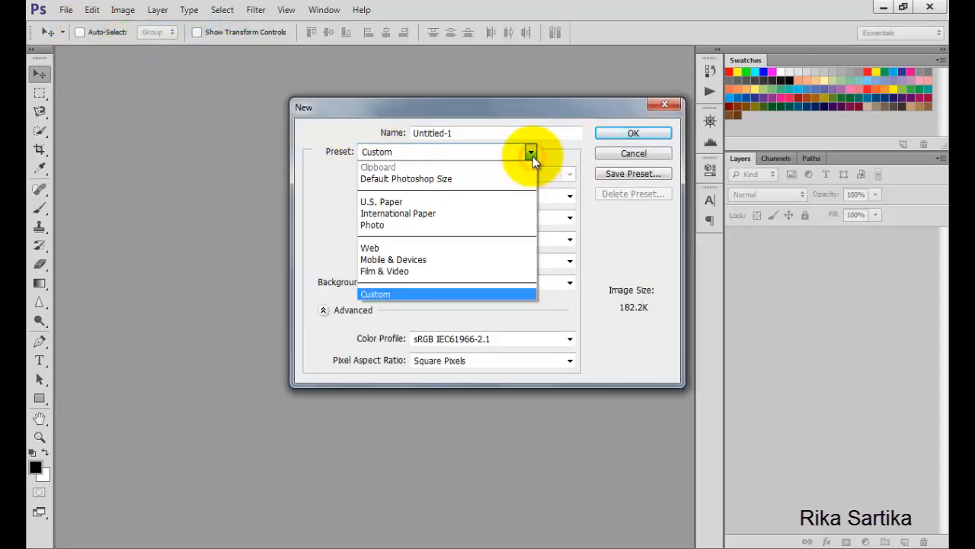
left_click(411, 213)
left_click(480, 175)
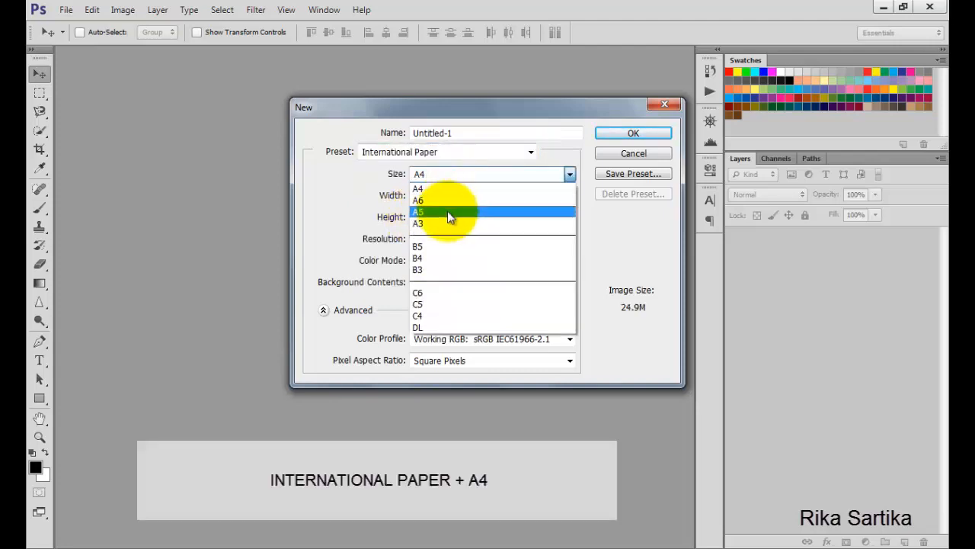
left_click(433, 189)
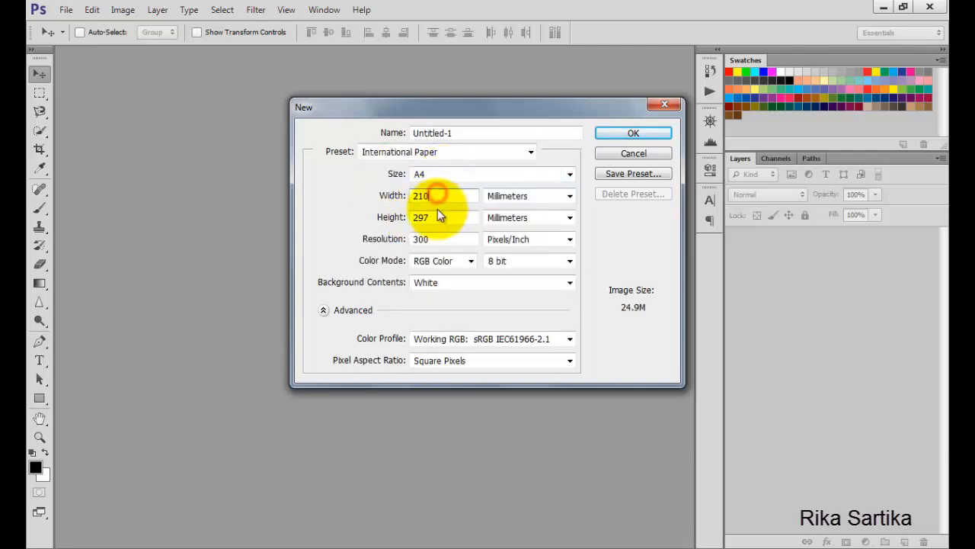
left_click(432, 238)
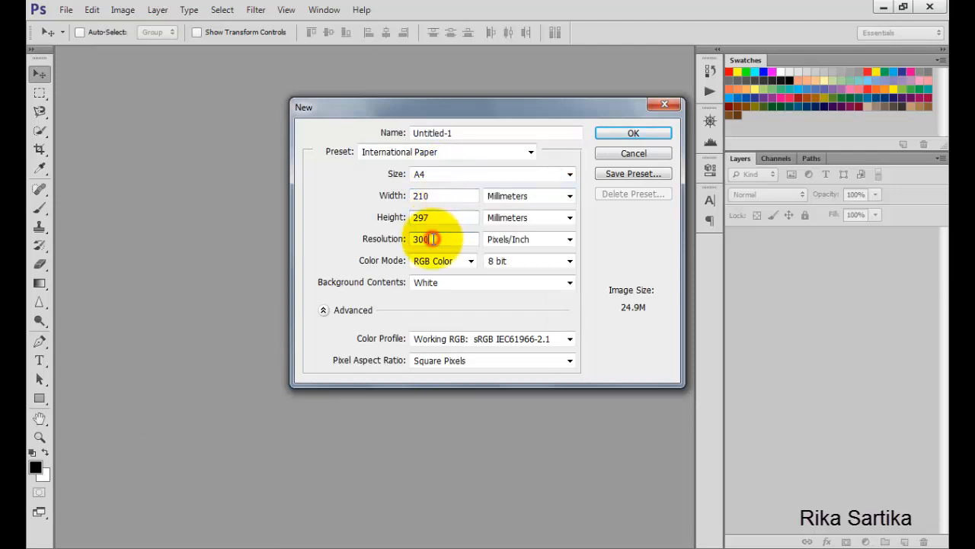
left_click(626, 134)
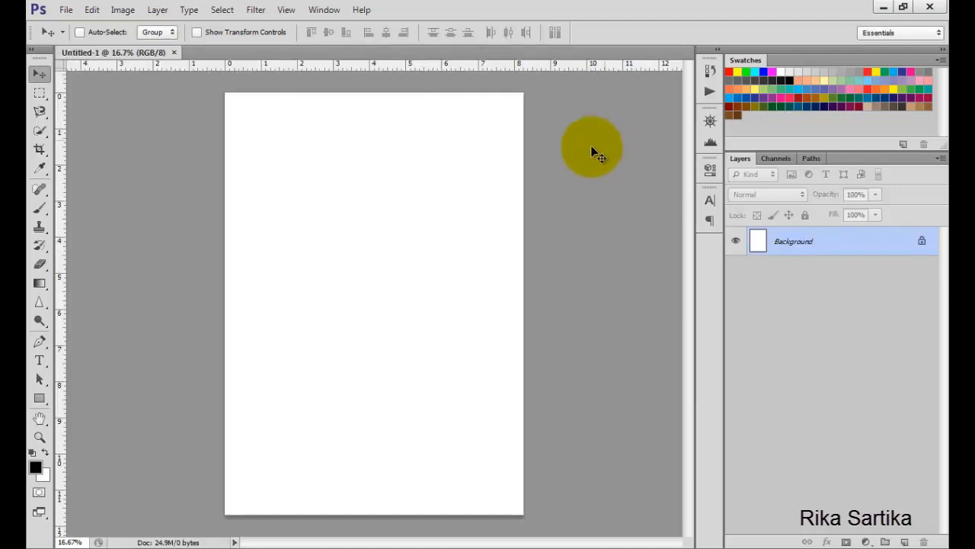
left_click(36, 52)
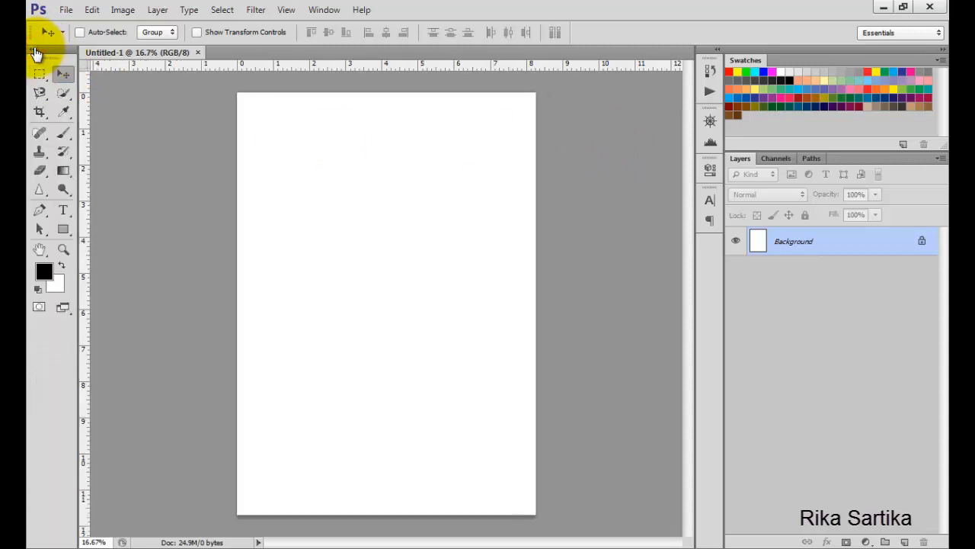
Step: Place the chicago_july_4th-wallpaper-1280x720 image and move it flush with the page's top edge at full page width
left_click(65, 9)
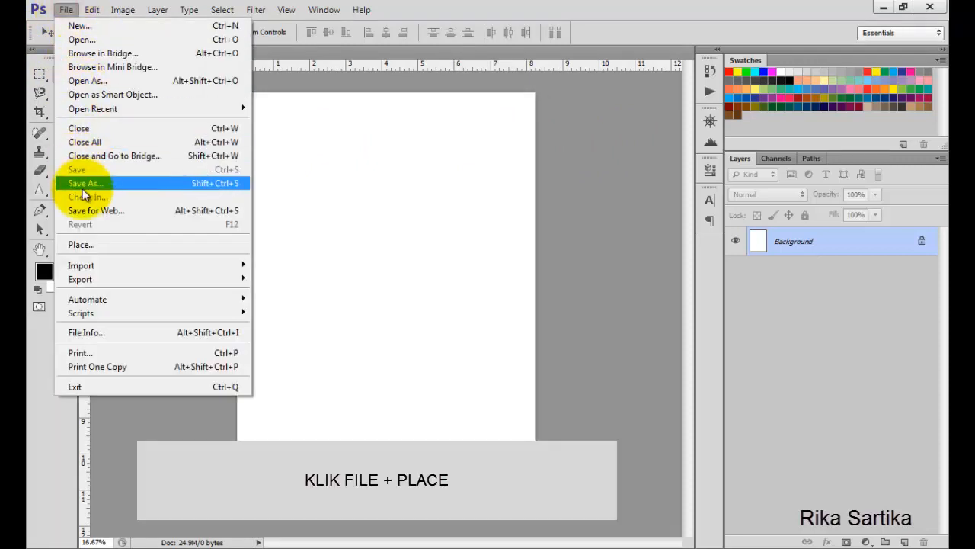
left_click(99, 247)
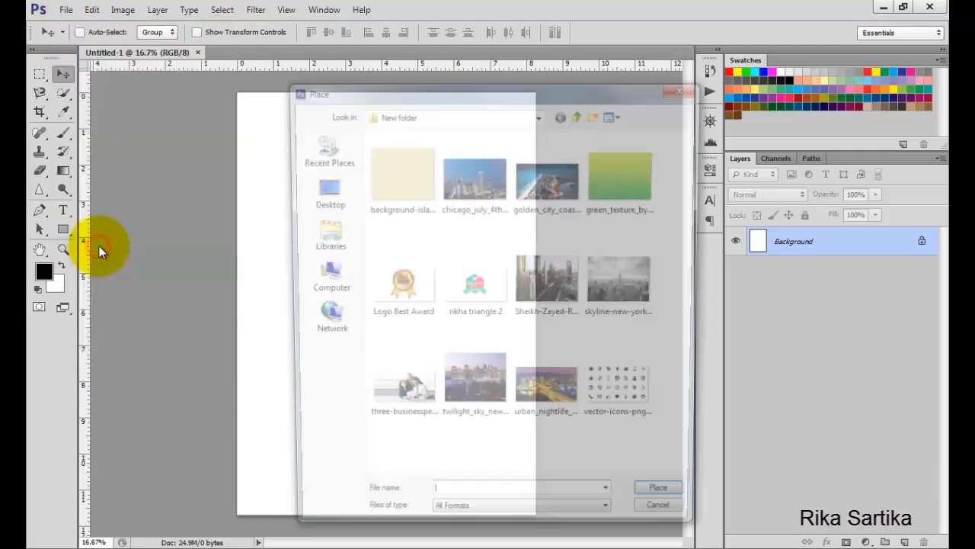
left_click(470, 211)
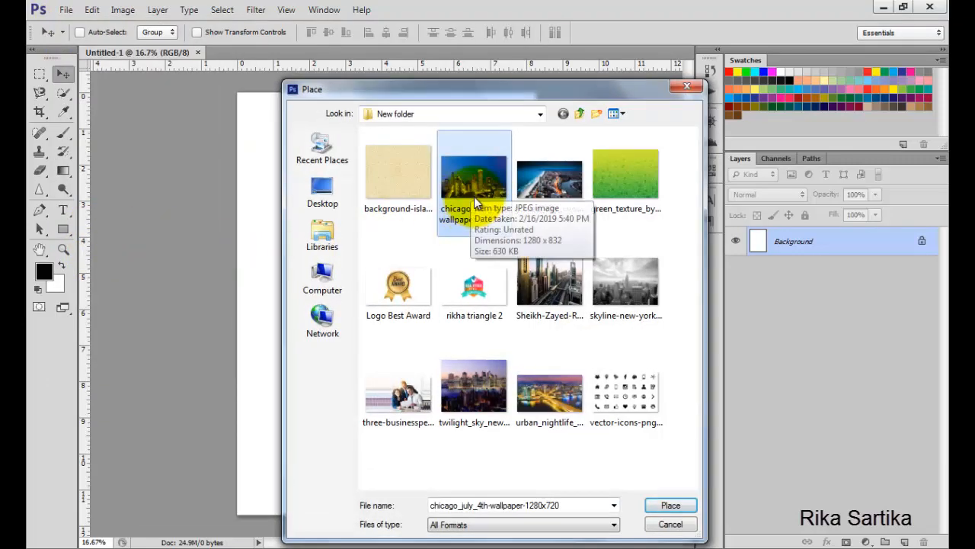
left_click(668, 505)
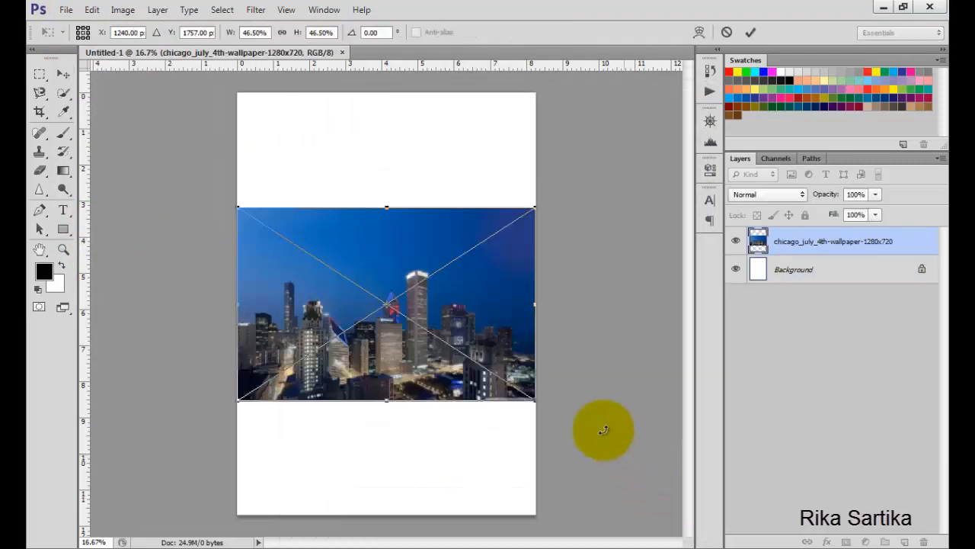
left_click_drag(368, 255, 364, 141)
left_click(746, 33)
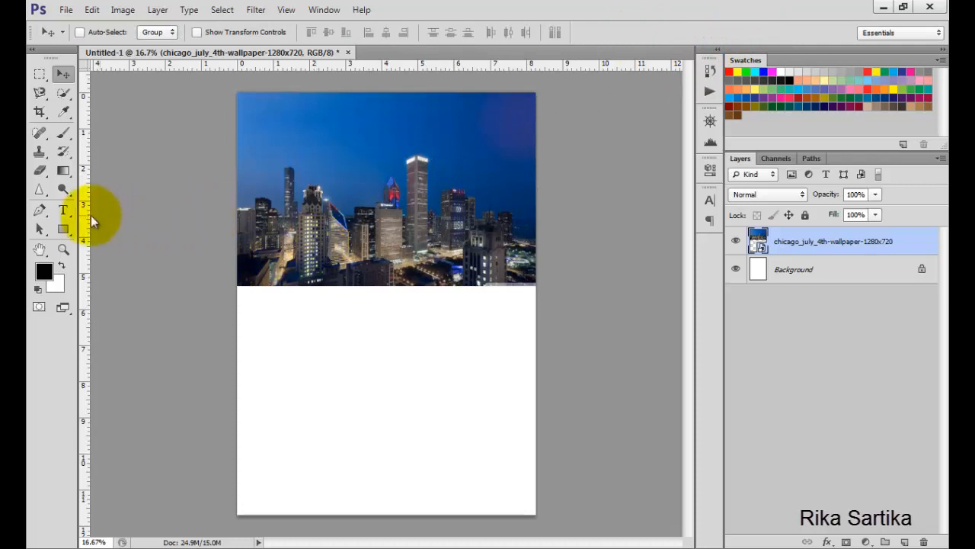
Step: Add the horizontal text "A GUIDE FOR TRAVELING" in the sky near the top of the skyline photo
right_click(69, 211)
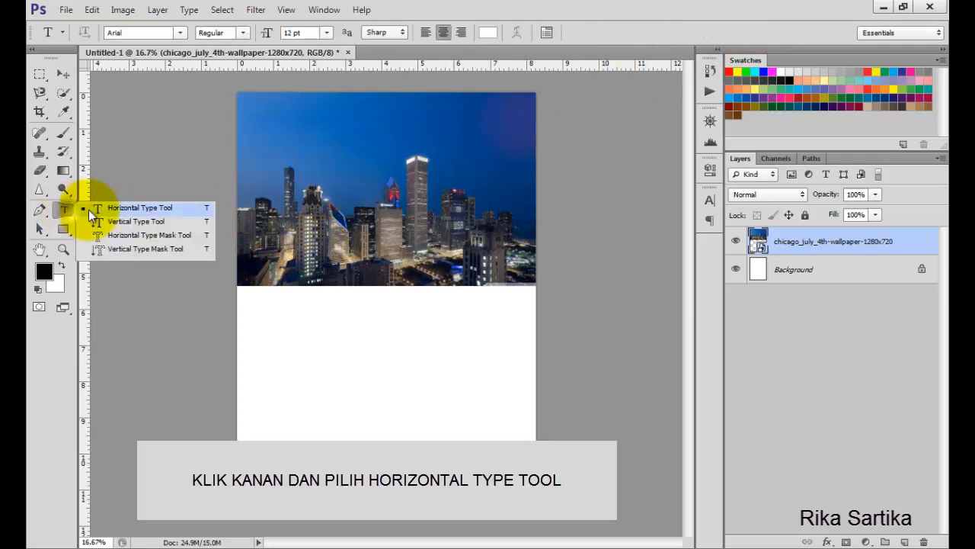
left_click(150, 208)
left_click(317, 125)
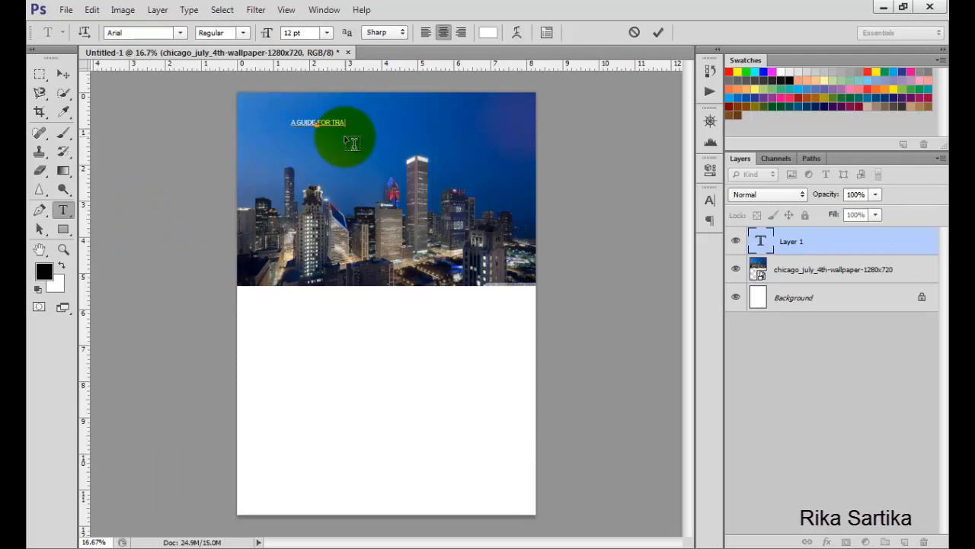
Step: Format the whole "A GUIDE FOR TRAVELING" text in the Feast of Flesh BB font at 36 pt
key("ctrl+a")
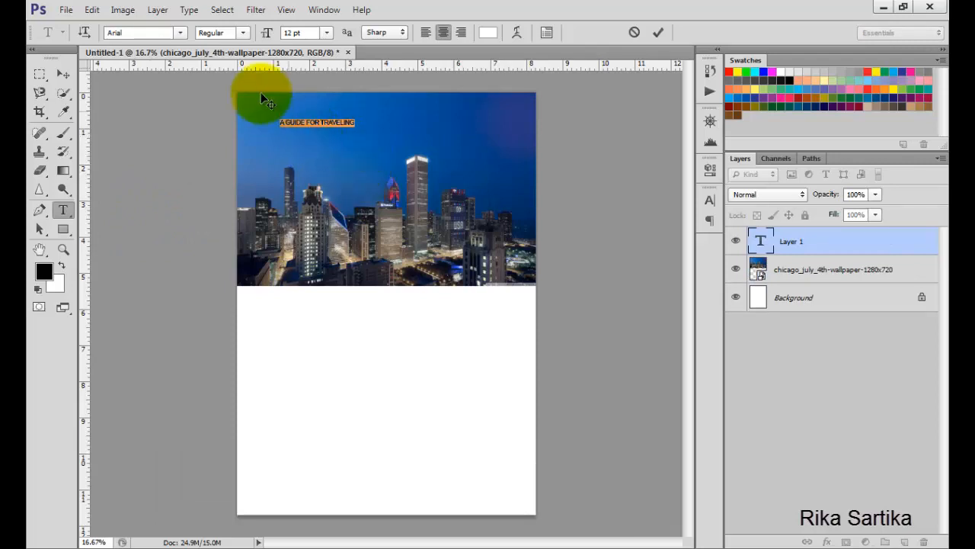
left_click(176, 35)
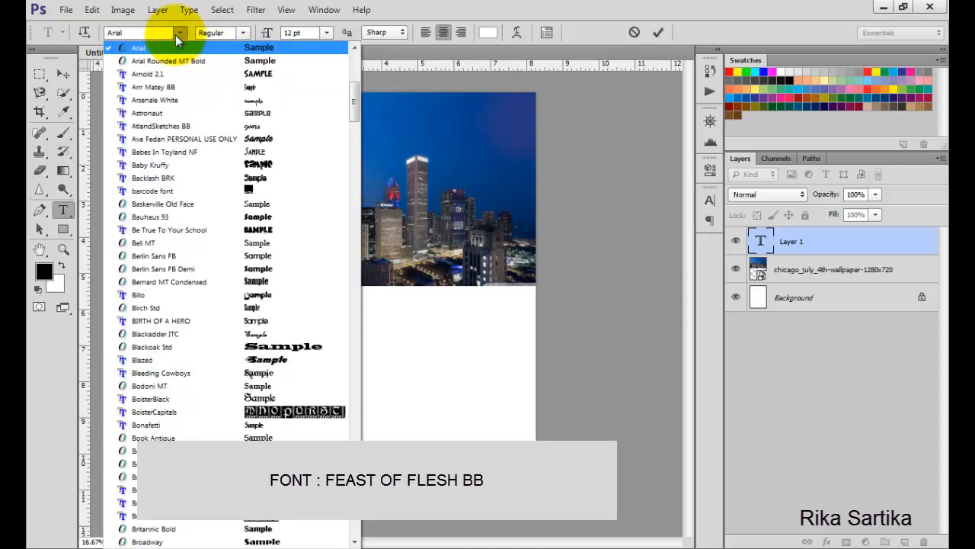
left_click(175, 35)
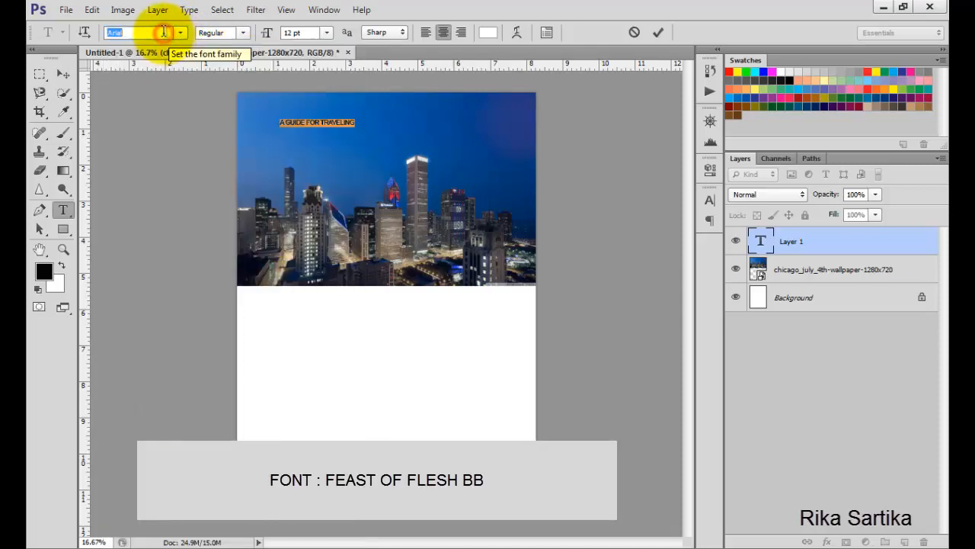
left_click(180, 36)
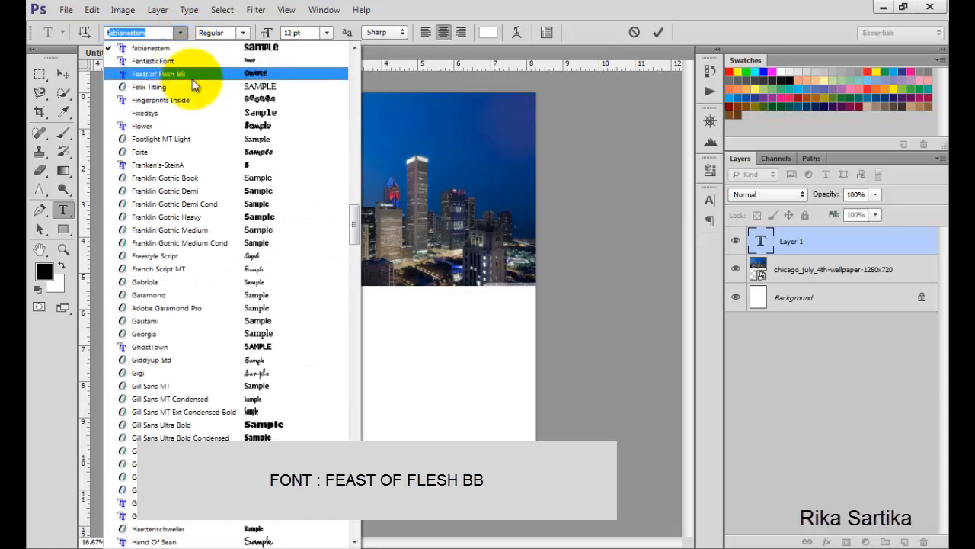
left_click(181, 74)
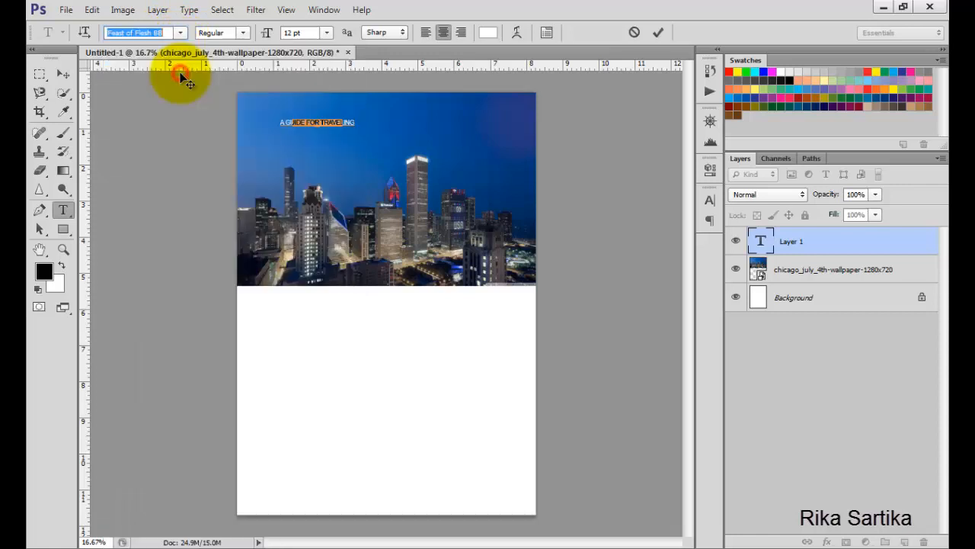
left_click(327, 32)
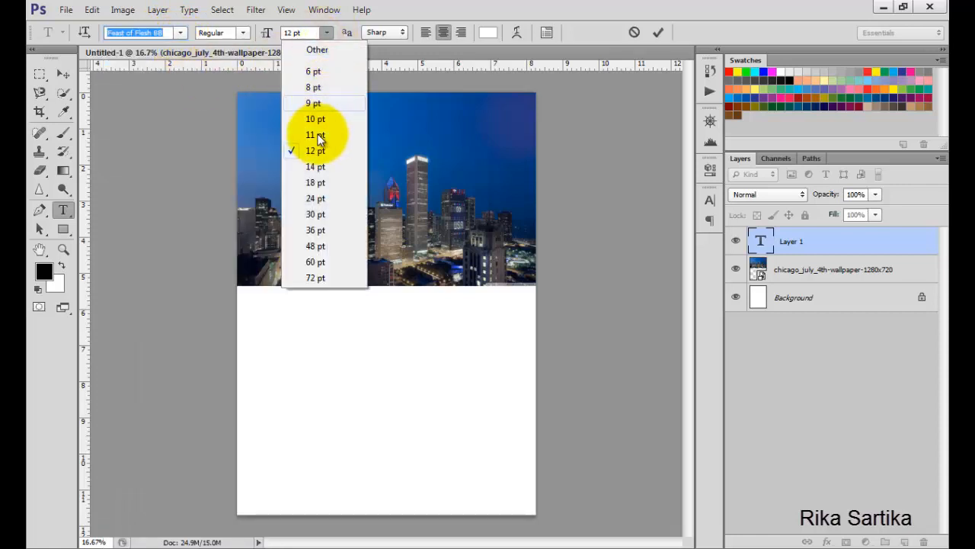
left_click(324, 229)
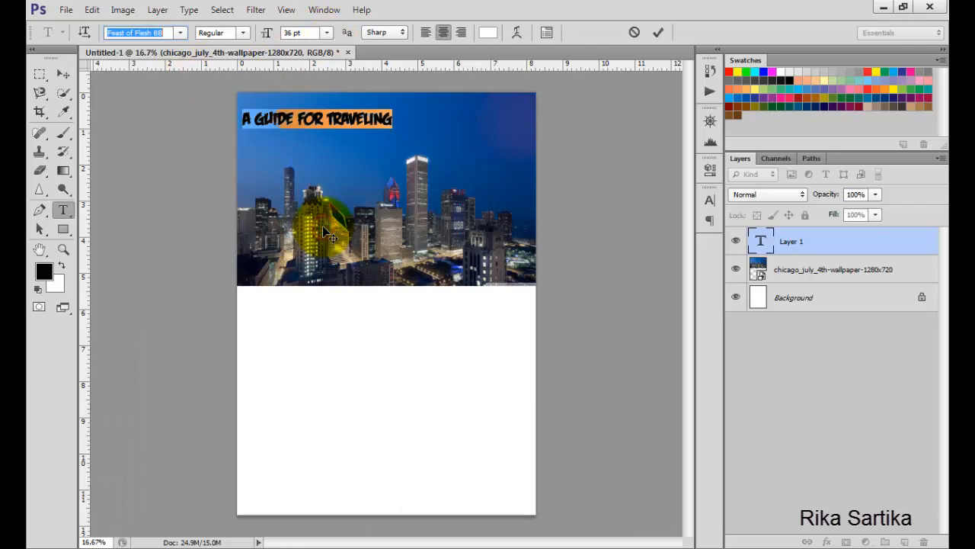
left_click(653, 33)
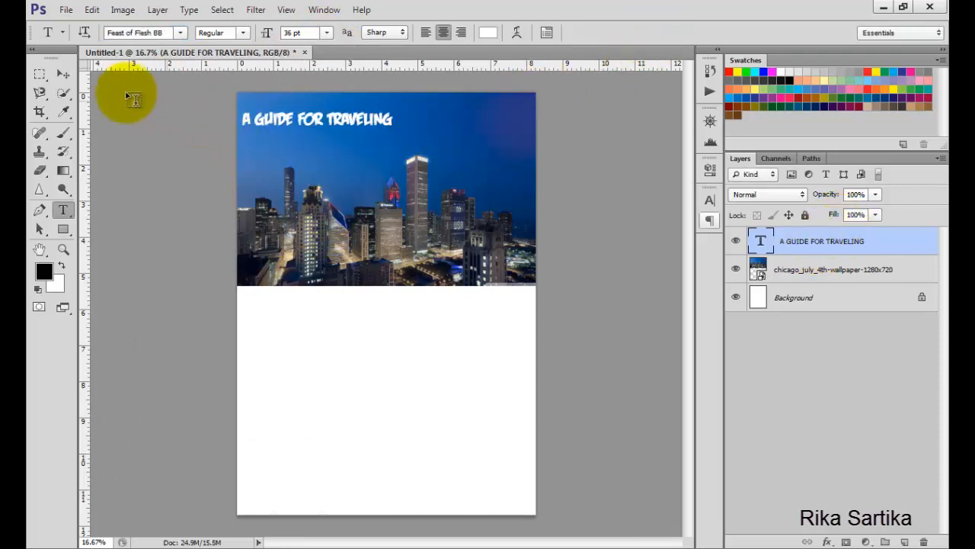
Step: Center the "A GUIDE FOR TRAVELING" text horizontally on the page by aligning it with the Background layer
left_click(64, 74)
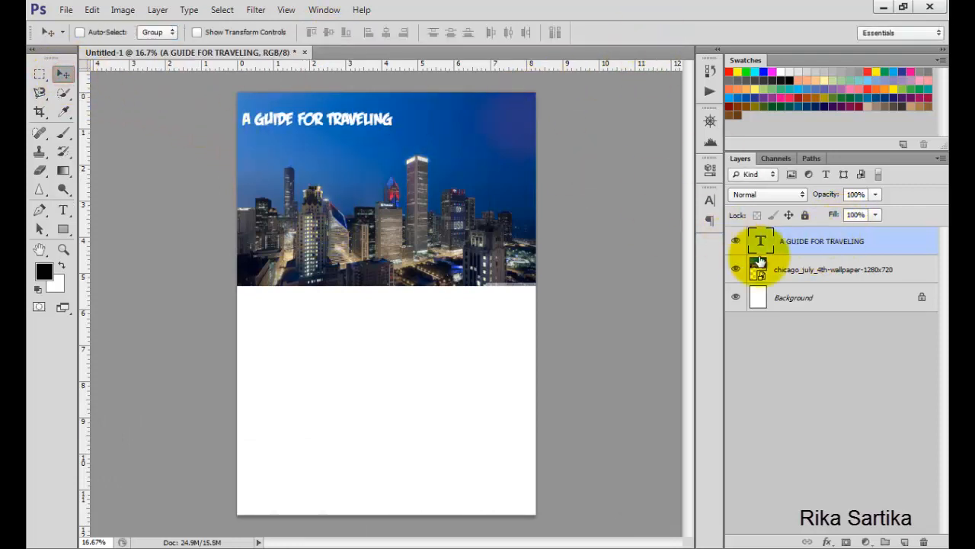
left_click(810, 299, "ctrl")
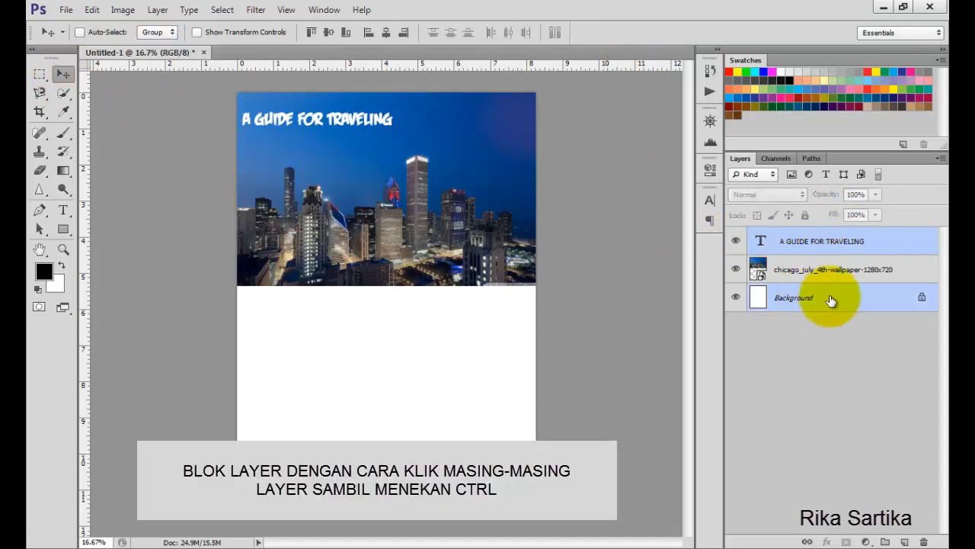
left_click(385, 33)
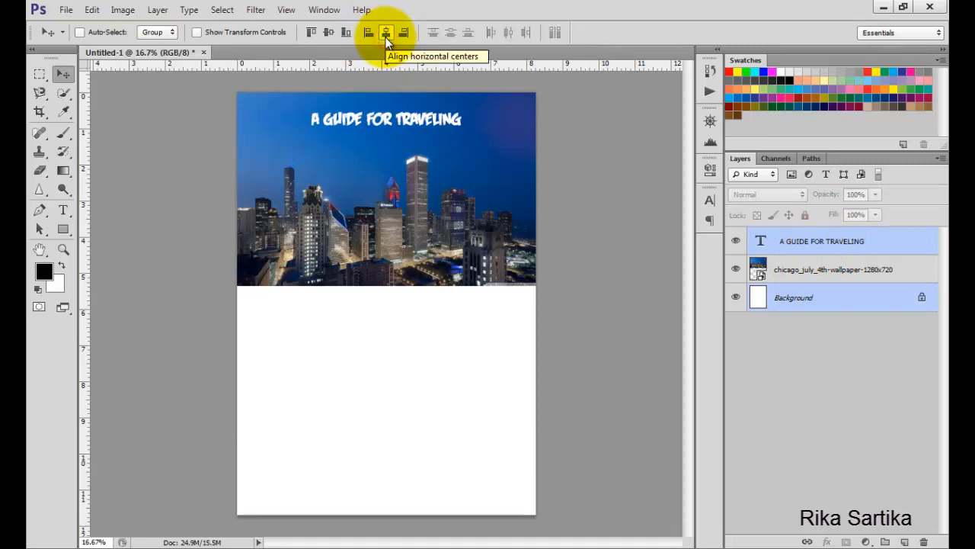
left_click(878, 244)
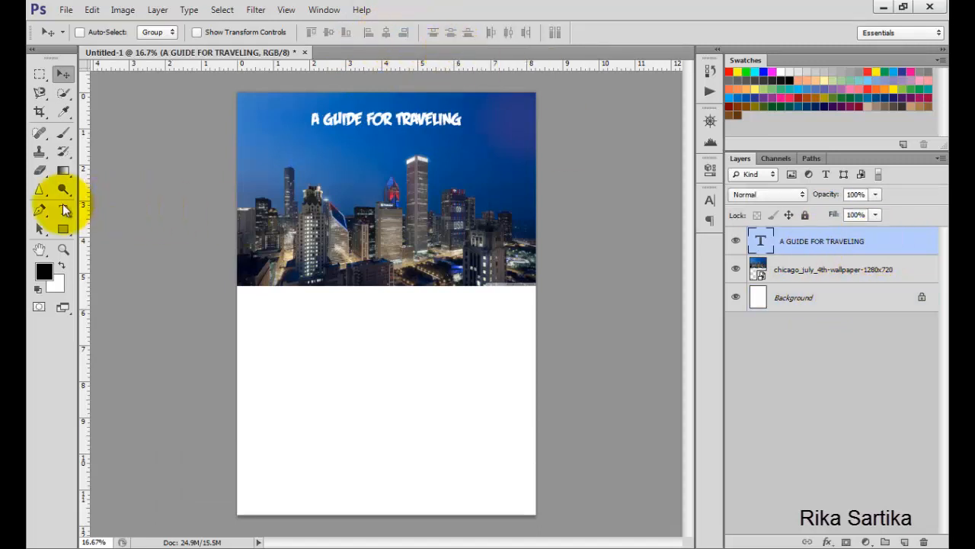
Step: Add a second horizontal text line "AROUND THE WORLD" below "A GUIDE FOR TRAVELING"
left_click(63, 210)
left_click(122, 211)
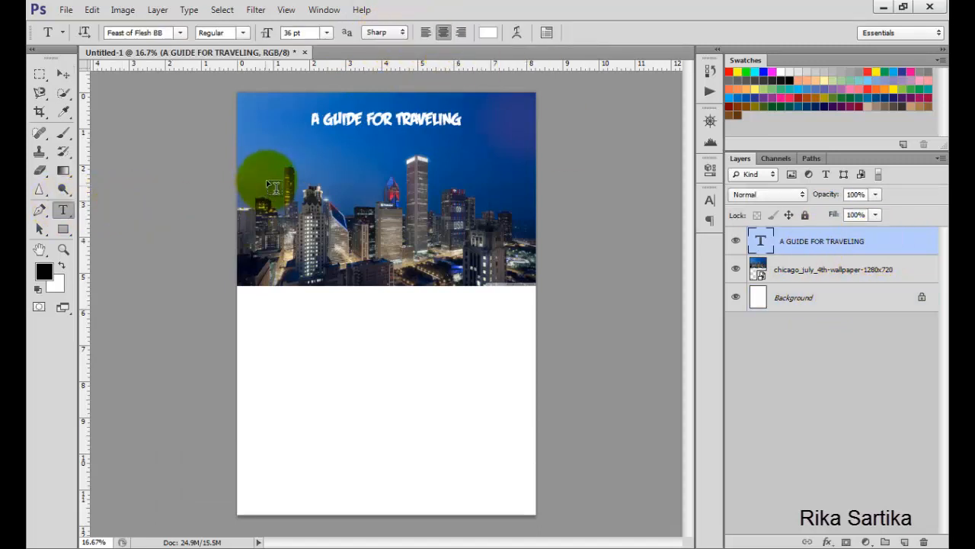
left_click(301, 150)
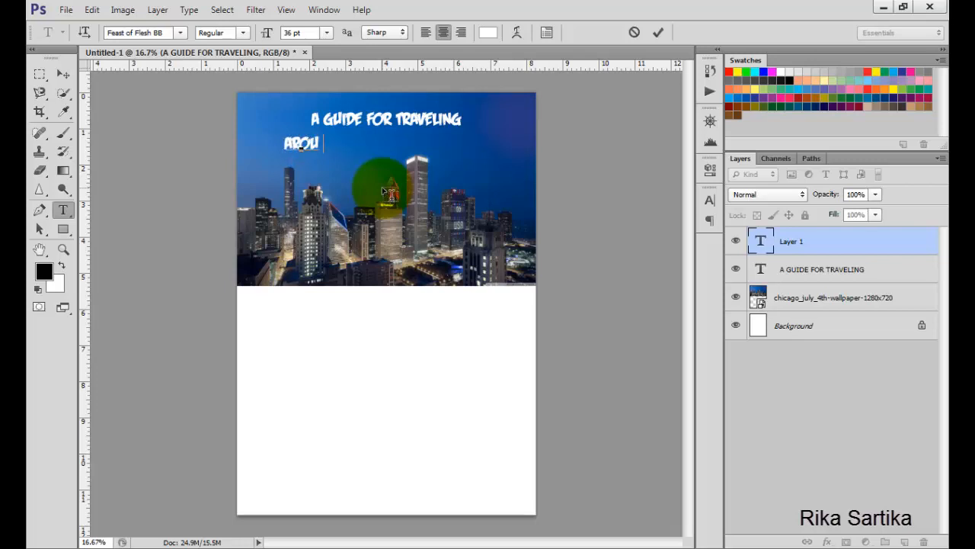
type("AROUND THE WORLD")
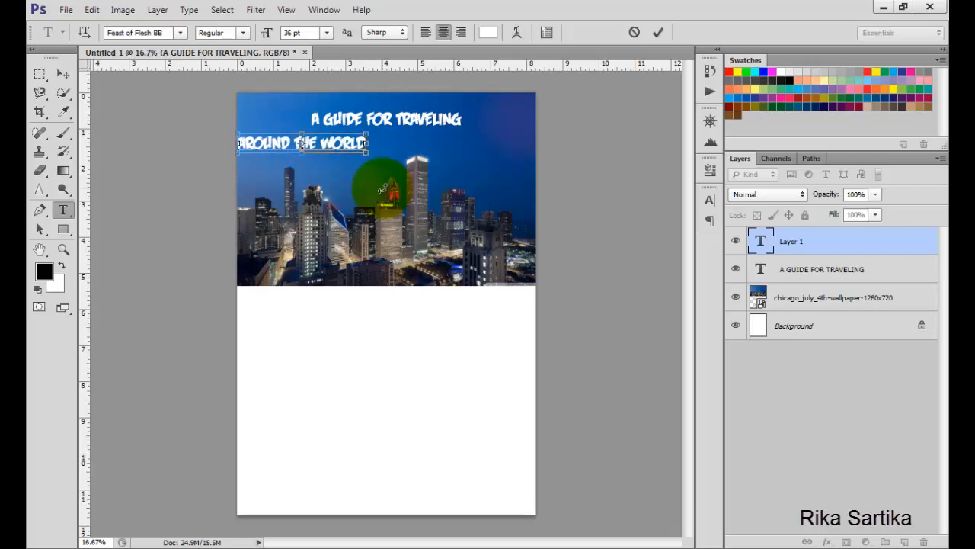
Step: Format the whole "AROUND THE WORLD" text in the Chubby Cheeks font at 48 pt
key("ctrl+a")
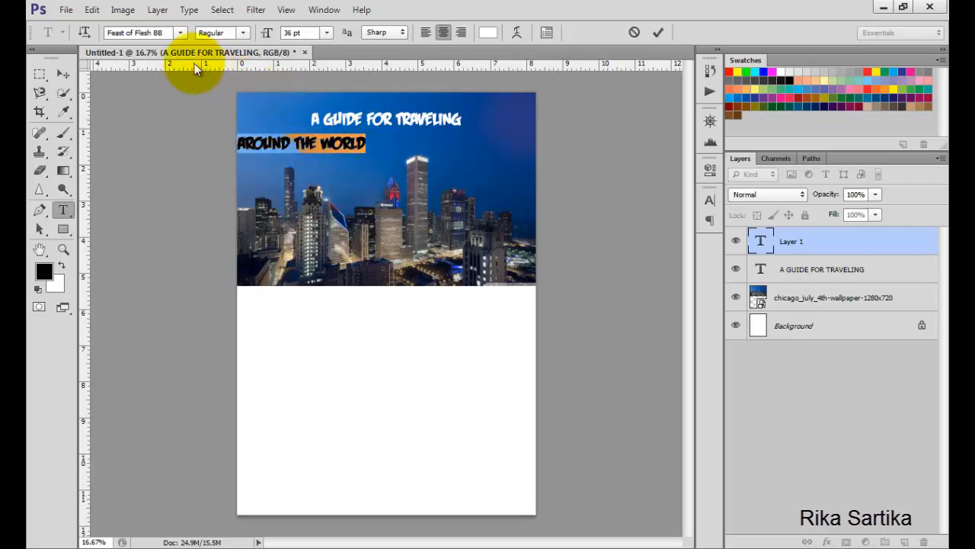
type("Chubby Cheeks")
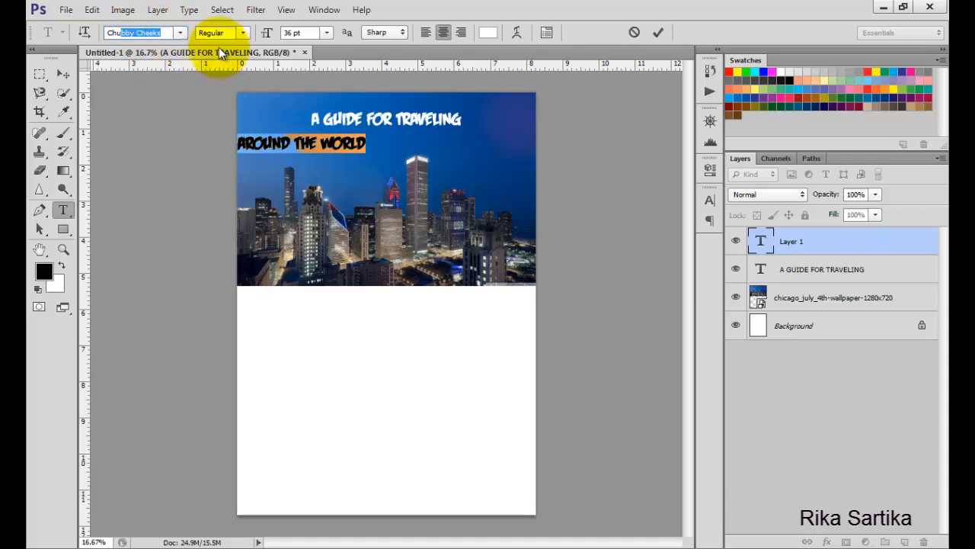
key("Return")
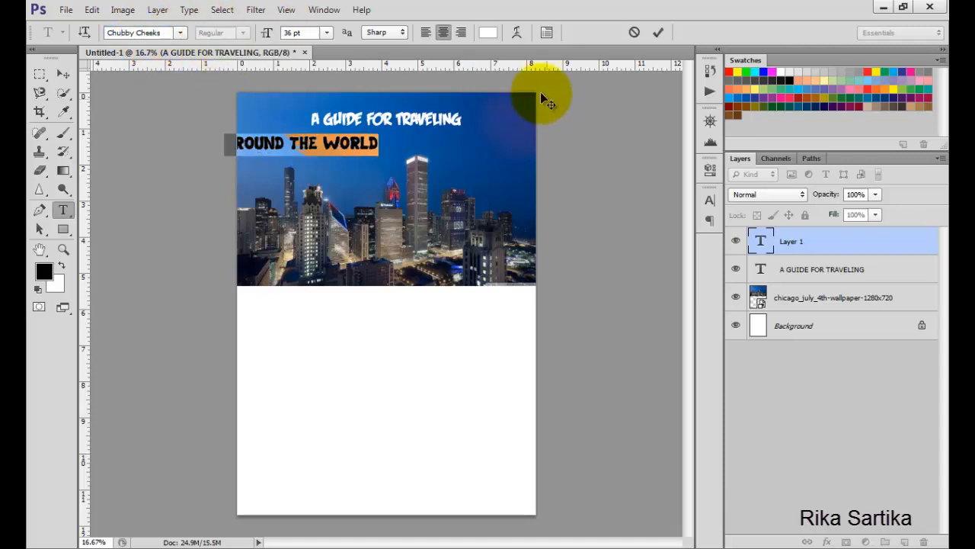
left_click(326, 32)
left_click(313, 246)
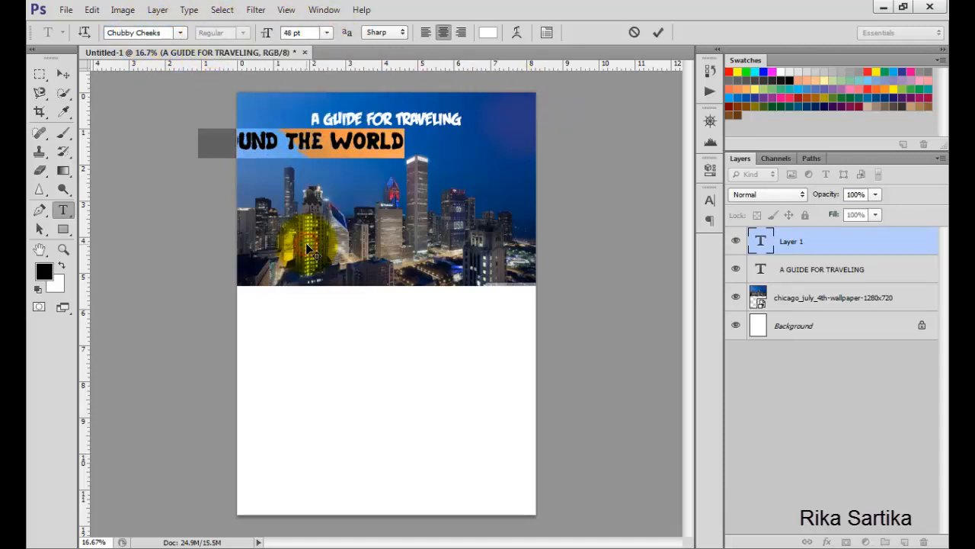
left_click(657, 33)
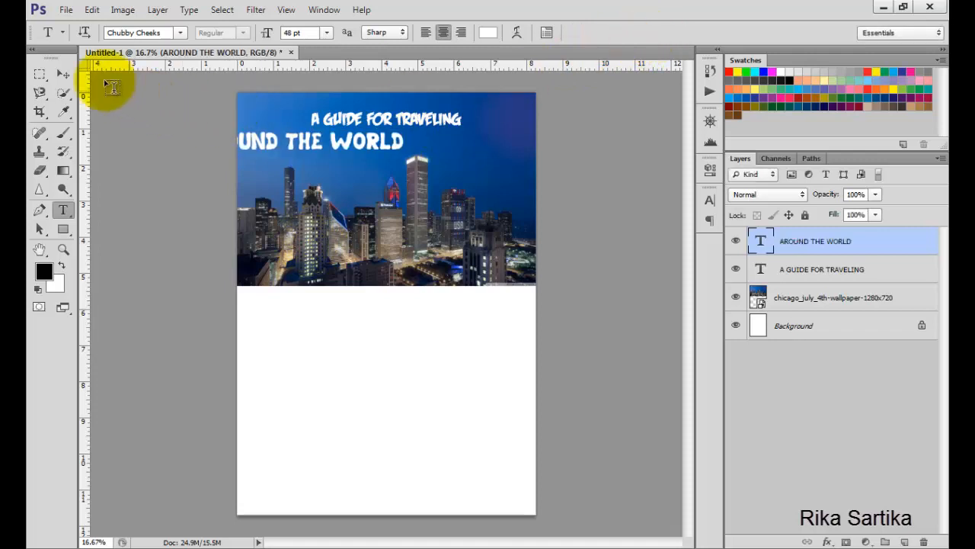
Step: Move "AROUND THE WORLD" fully onto the page and center it horizontally with the Background layer
left_click(63, 74)
left_click_drag(299, 144, 393, 149)
left_click(827, 324, "ctrl")
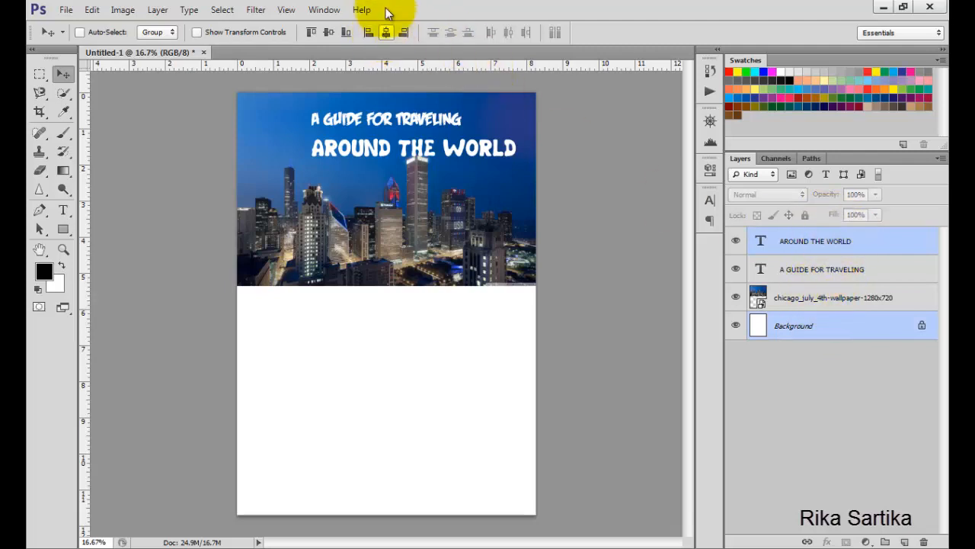
left_click(386, 33)
left_click(857, 242)
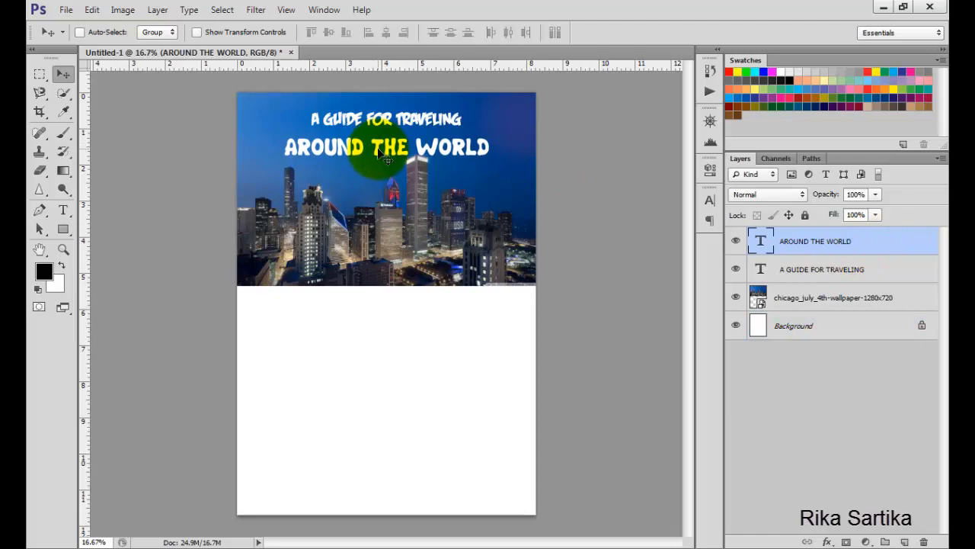
Step: Move "AROUND THE WORLD" up closer to "A GUIDE FOR TRAVELING", and shift both headline lines slightly upward together
key("shift+Up")
key("shift+Up")
key("shift+Up")
key("shift+Up")
key("shift+Up")
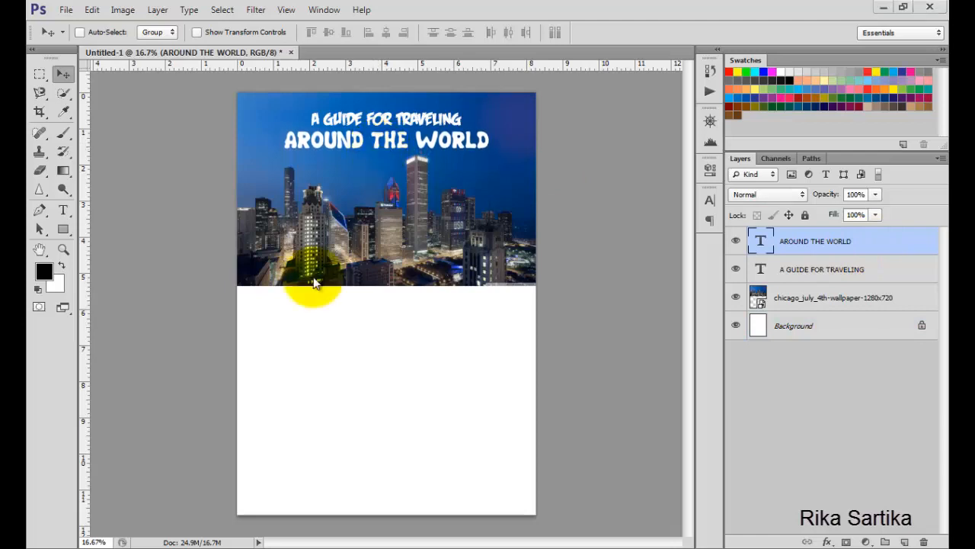
left_click(855, 269, "ctrl")
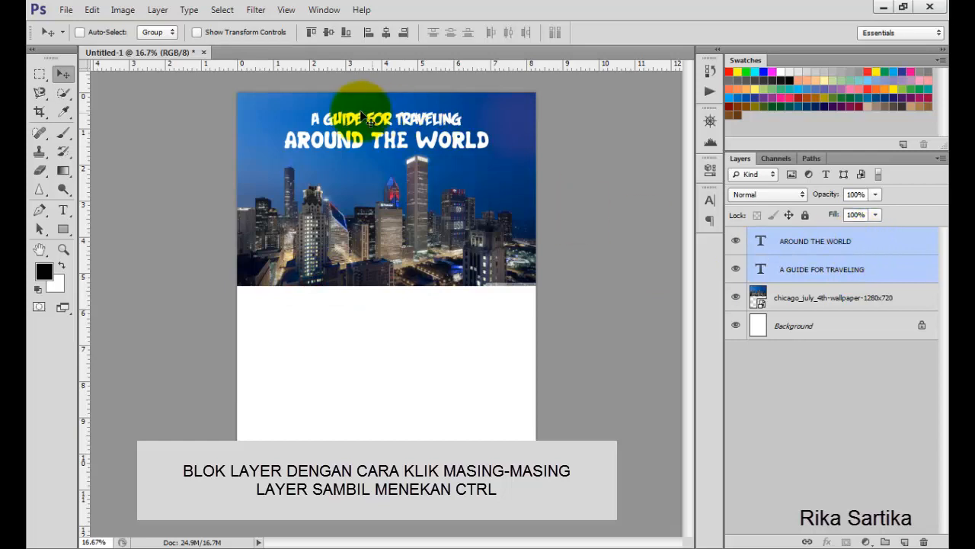
left_click_drag(390, 143, 389, 140)
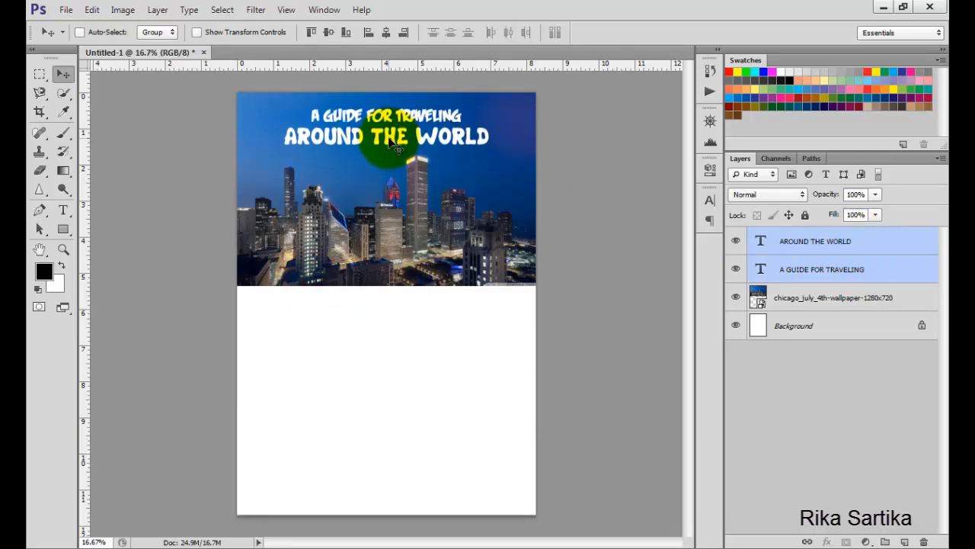
Step: Add a Lorem ipsum paragraph text box directly below "AROUND THE WORLD", about as wide as that headline line
left_click(876, 242)
left_click(862, 243)
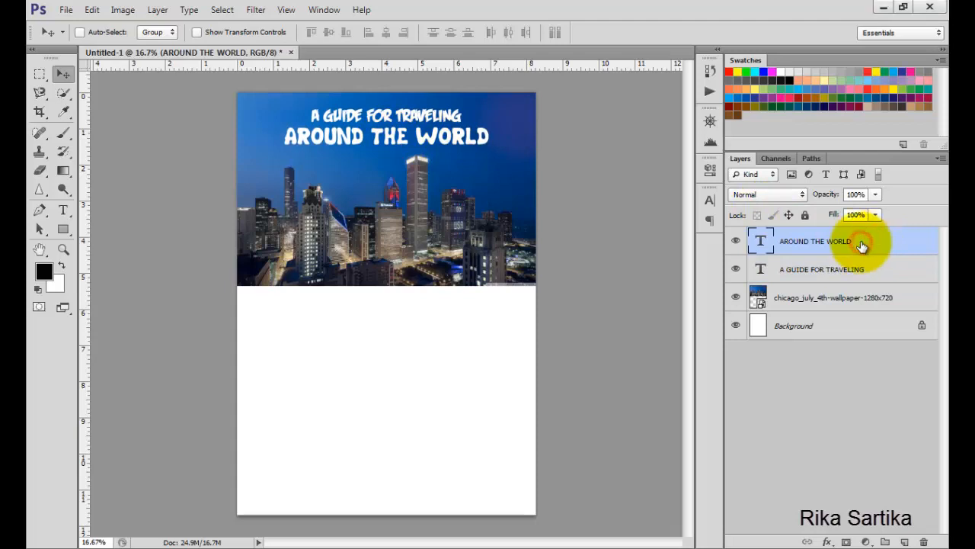
left_click(68, 209)
left_click(132, 206)
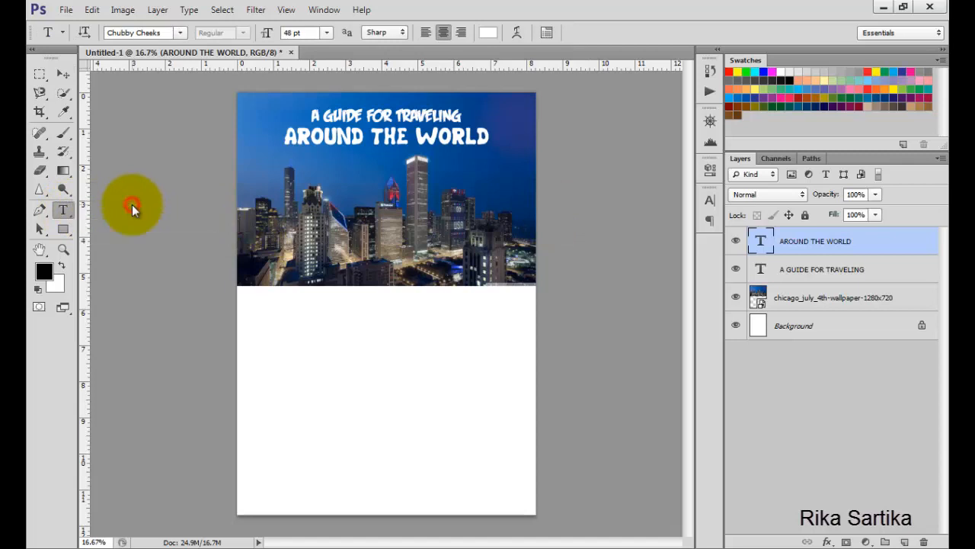
left_click_drag(285, 154, 488, 181)
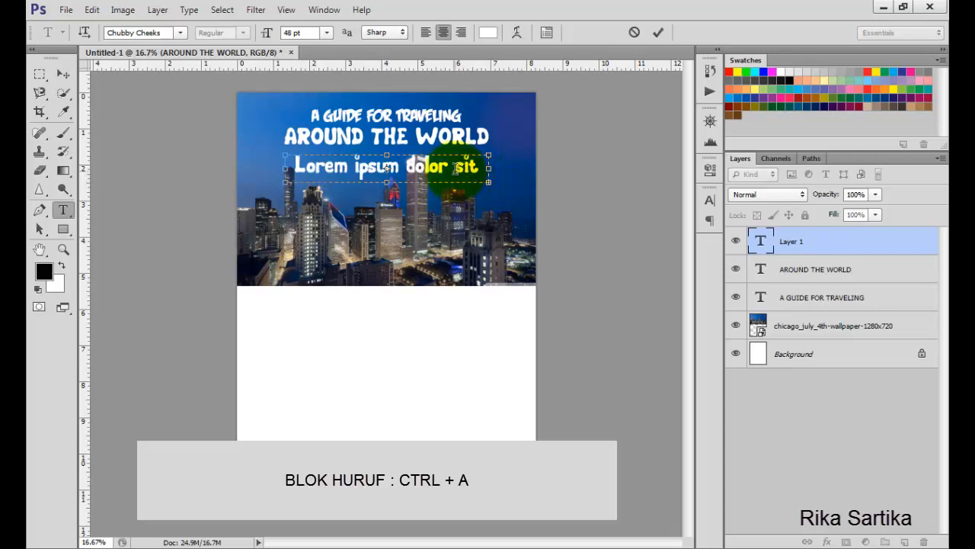
Step: Format the whole Lorem ipsum paragraph in Arial at 12 pt and shorten its text box to three lines
key("ctrl+a")
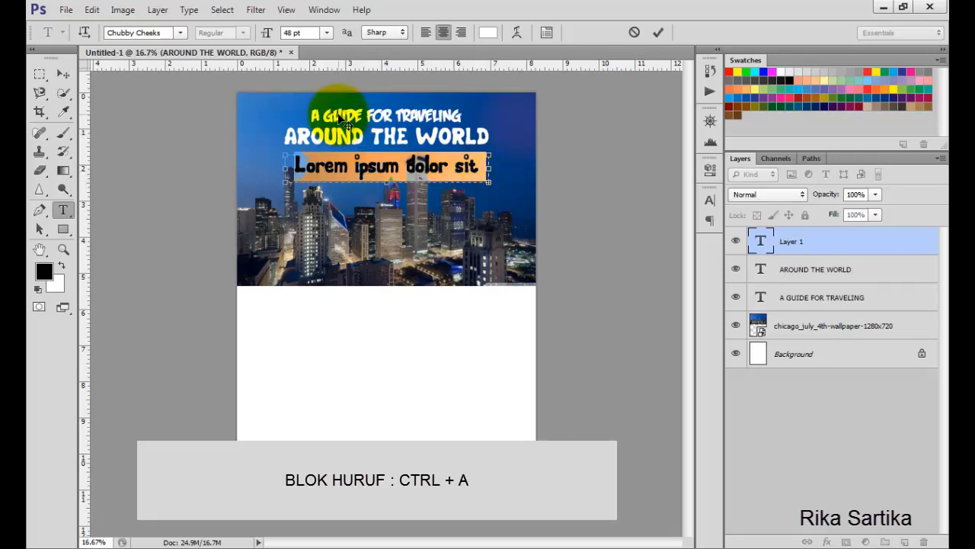
left_click(158, 33)
type("Arial")
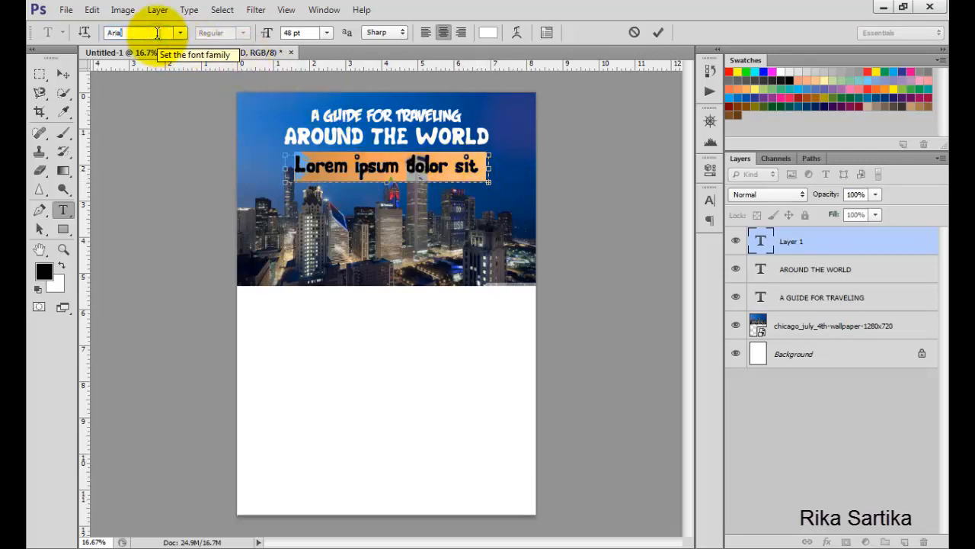
key("Return")
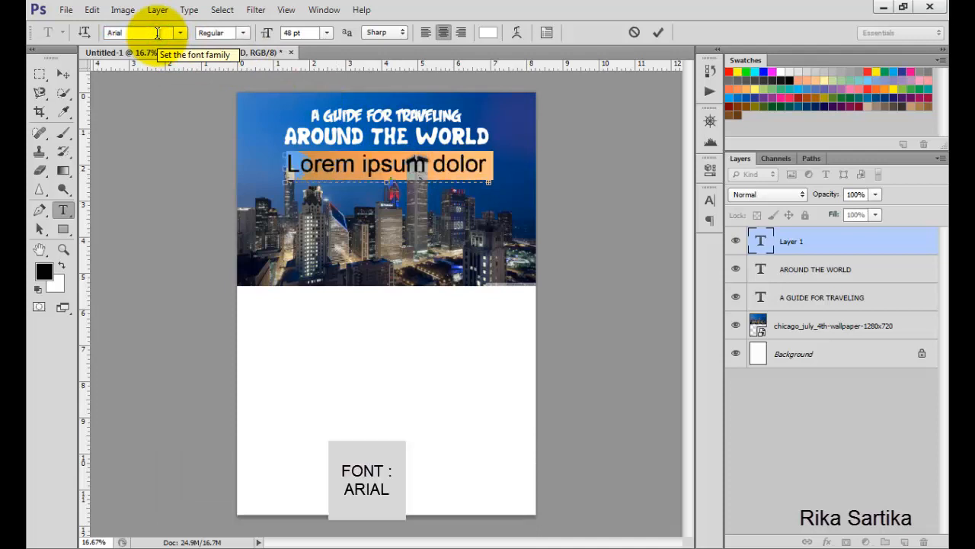
left_click(326, 33)
left_click(313, 153)
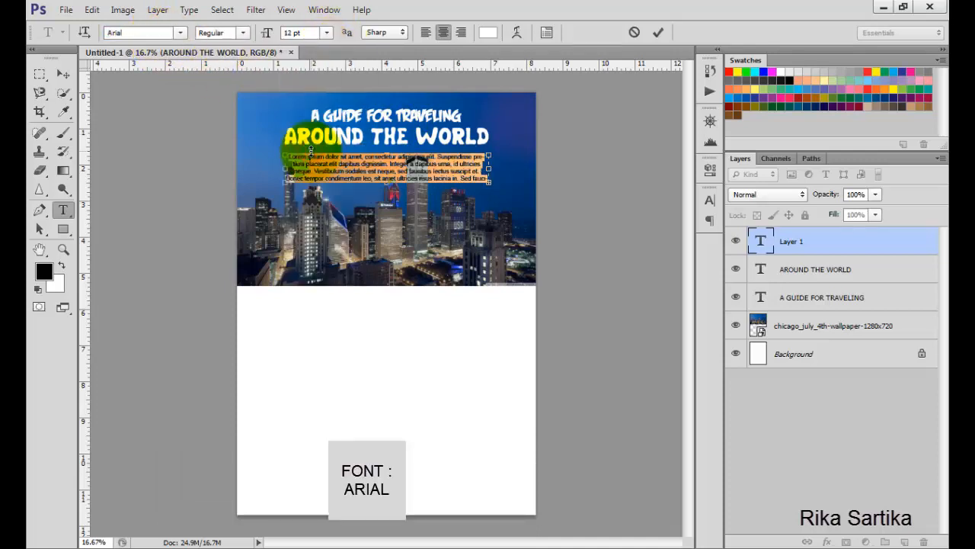
left_click_drag(387, 185, 387, 179)
left_click(653, 39)
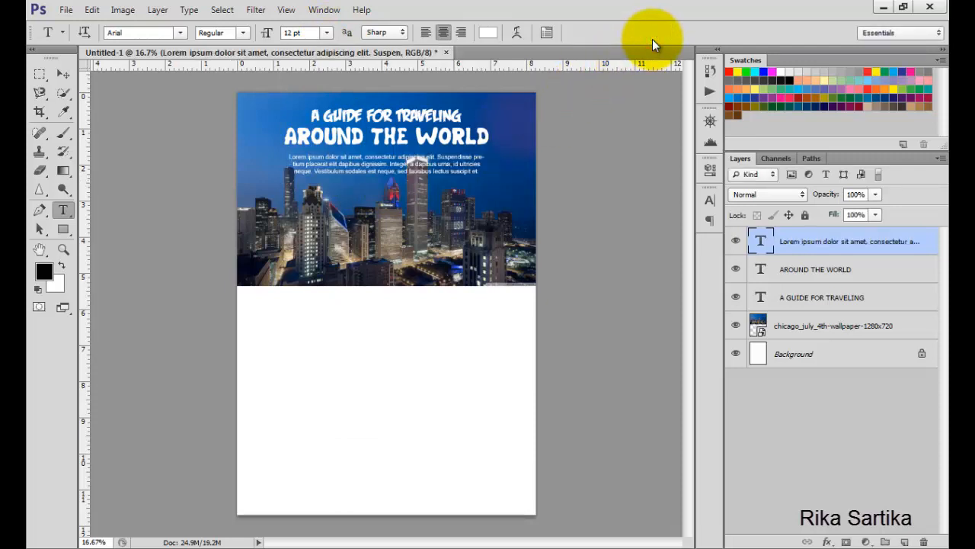
Step: Center the Lorem ipsum paragraph horizontally with the Background layer and move it up close beneath "AROUND THE WORLD"
left_click(61, 73)
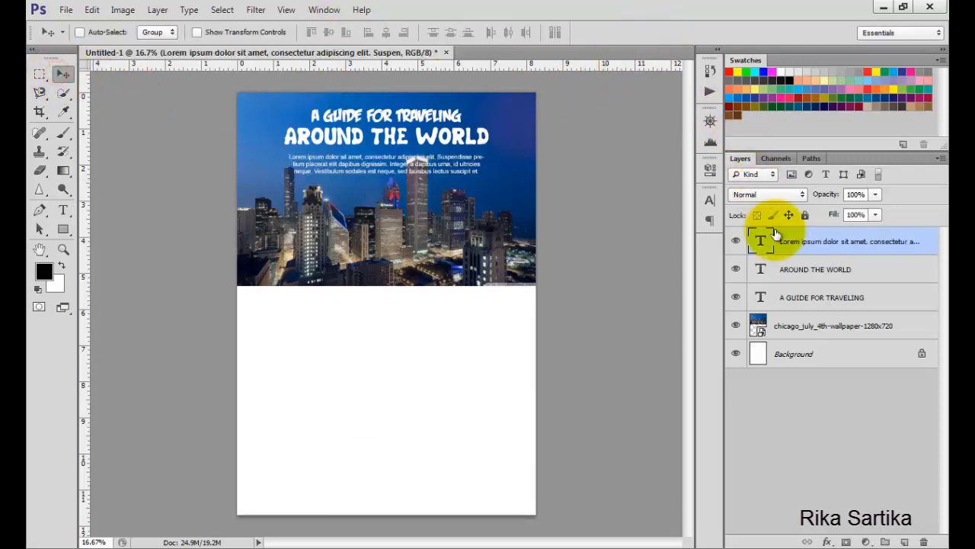
left_click(818, 356, "ctrl")
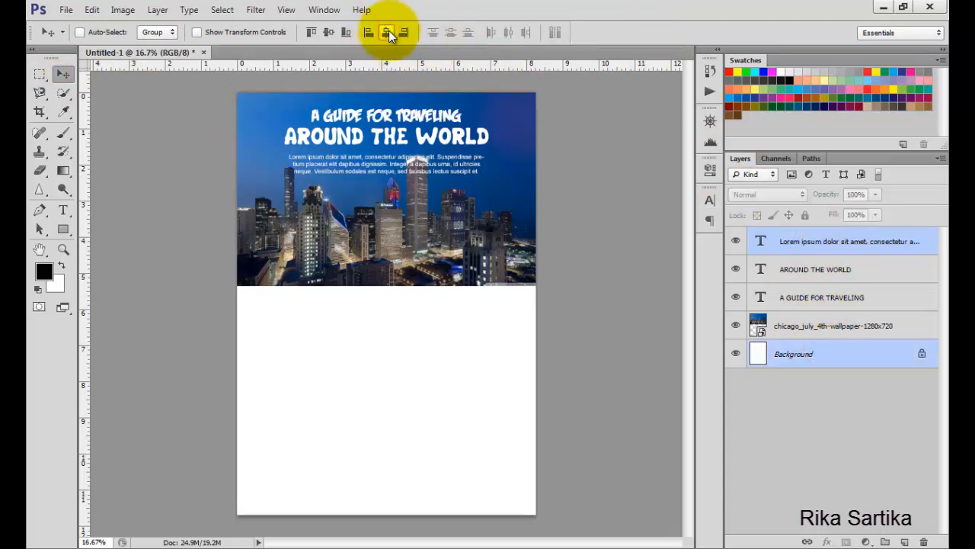
left_click(812, 238)
key("shift+Up")
key("shift+Up")
key("shift+Up")
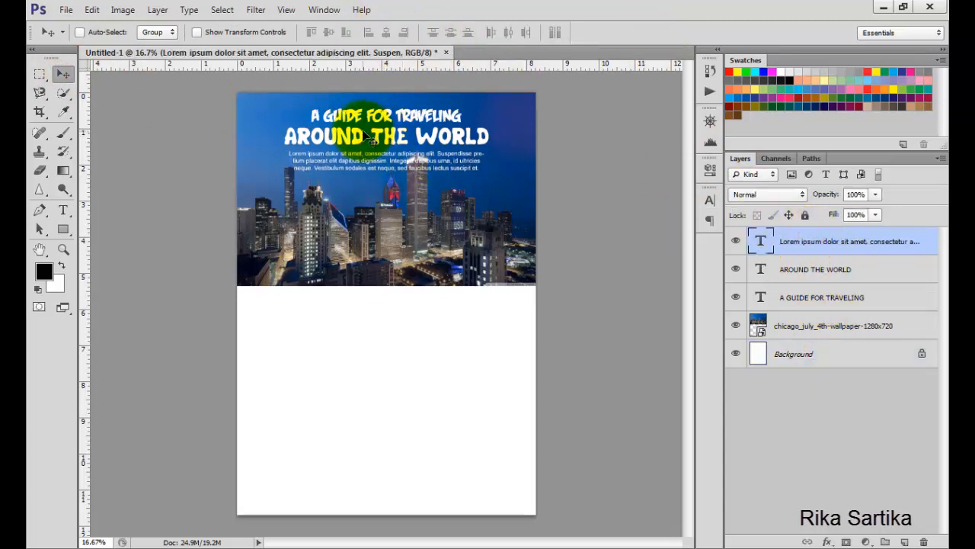
key("shift+Up")
key("shift+Up")
key("shift+Down")
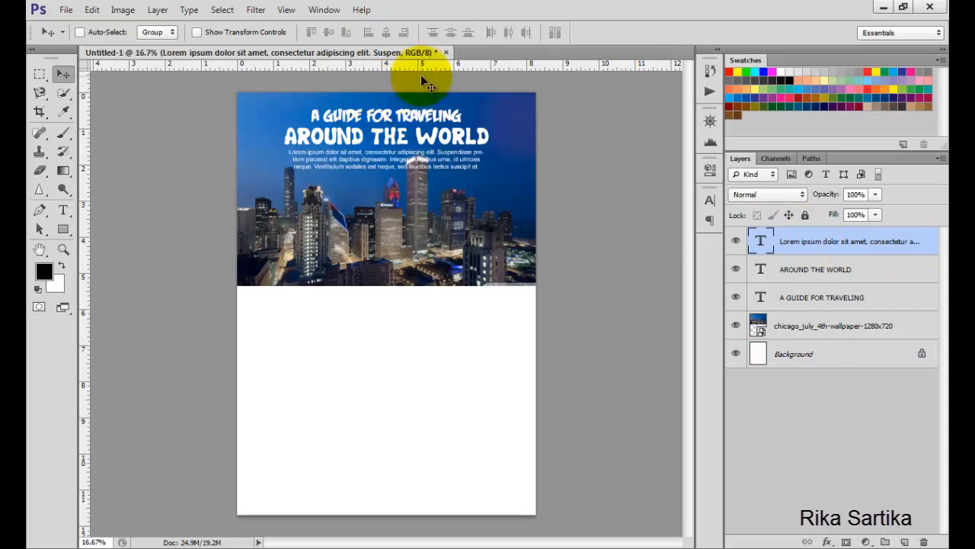
Step: Brighten the skyline photo with a Curves adjustment layer clipped to it, raising the middle of the RGB curve
left_click(861, 322)
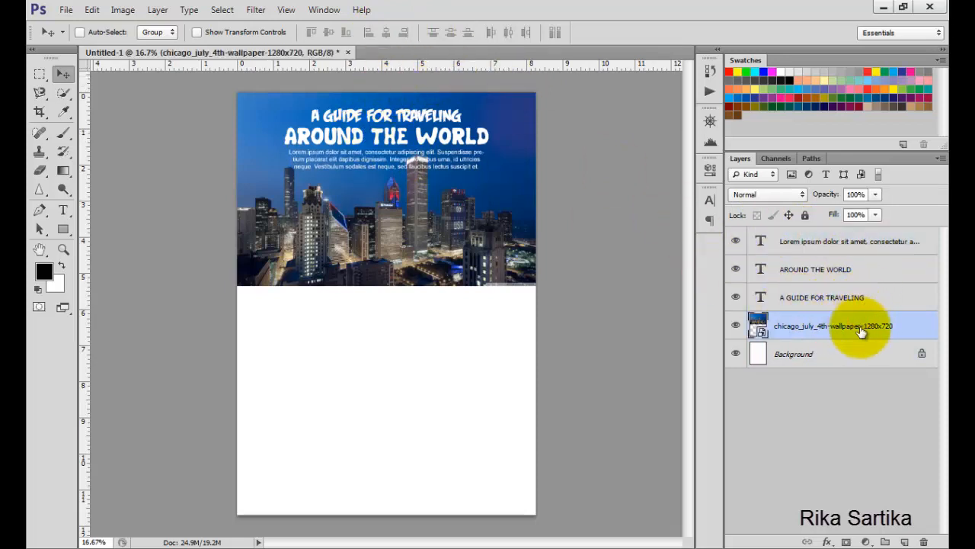
left_click(867, 540)
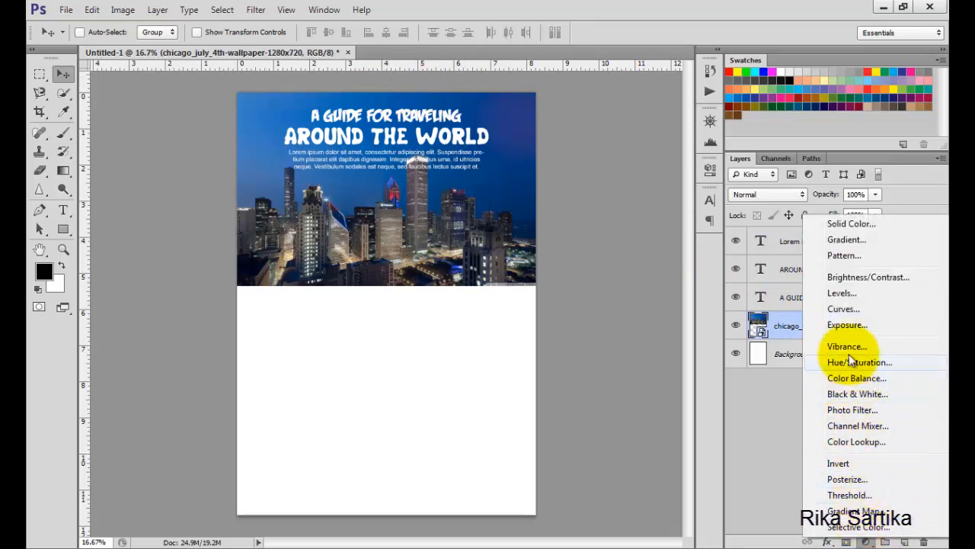
left_click(854, 308)
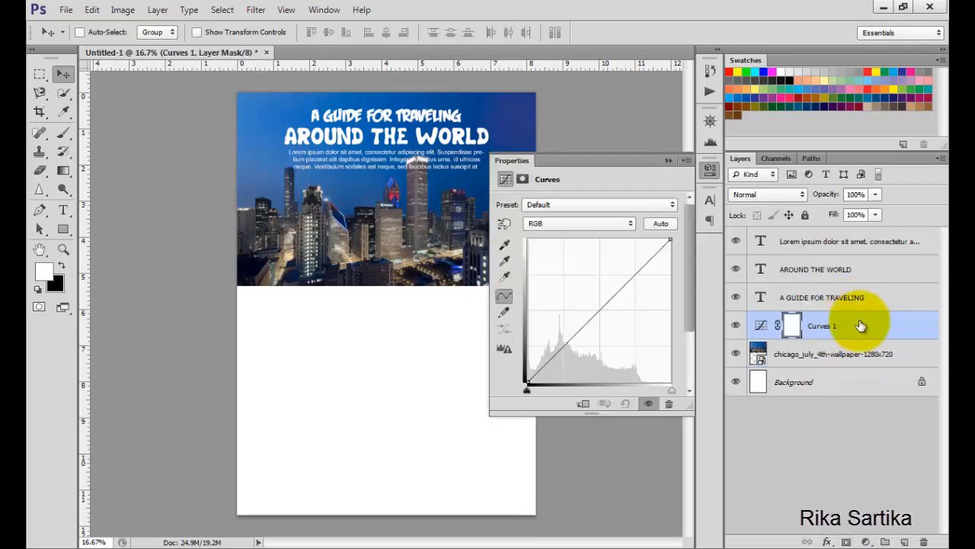
left_click(583, 405)
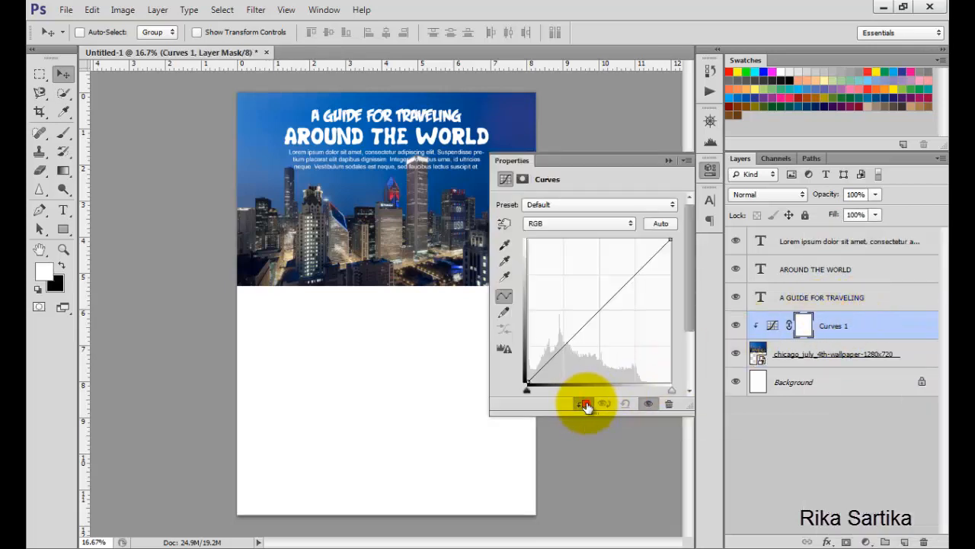
left_click(601, 306)
left_click_drag(600, 305, 603, 257)
left_click(664, 163)
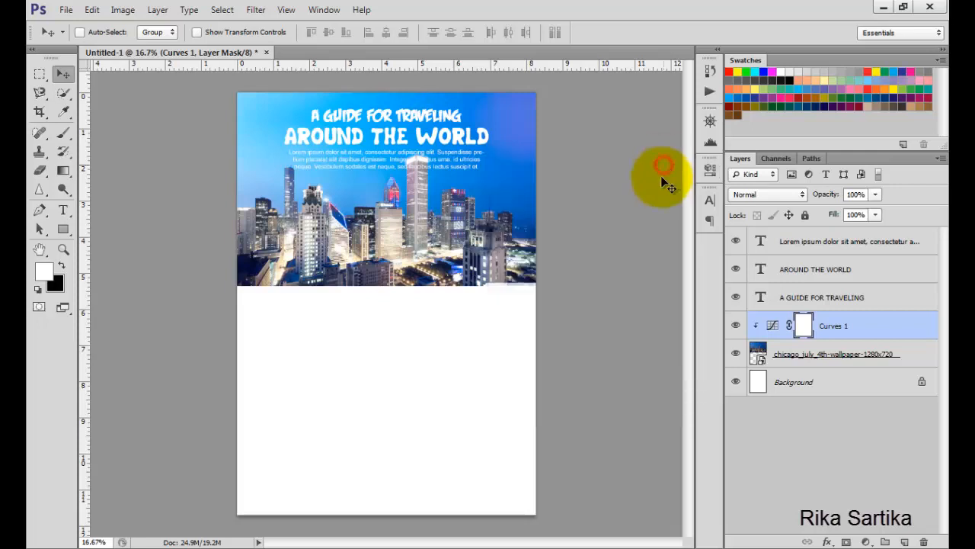
Step: Apply a Drop Shadow layer style with the default settings to the "A GUIDE FOR TRAVELING" text and collapse its effects list
left_click(871, 297)
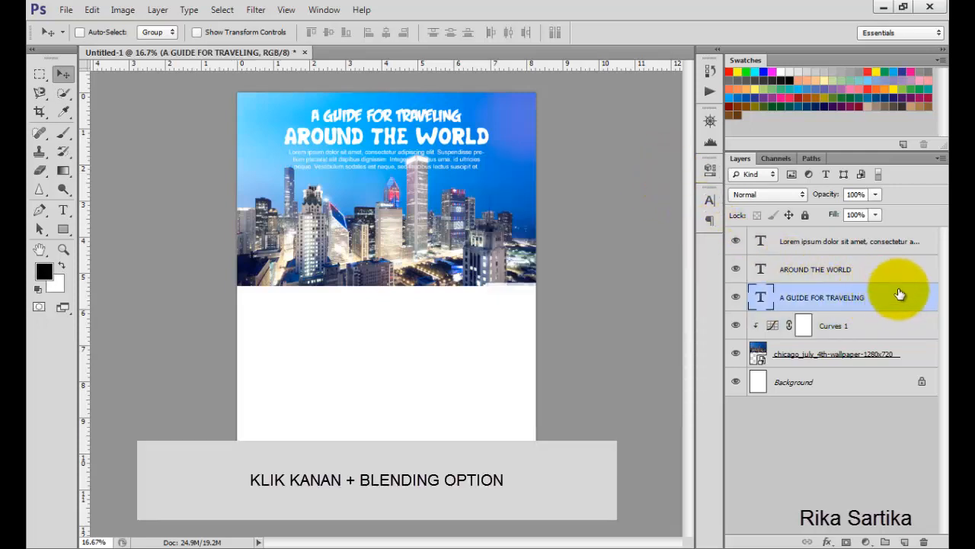
right_click(899, 297)
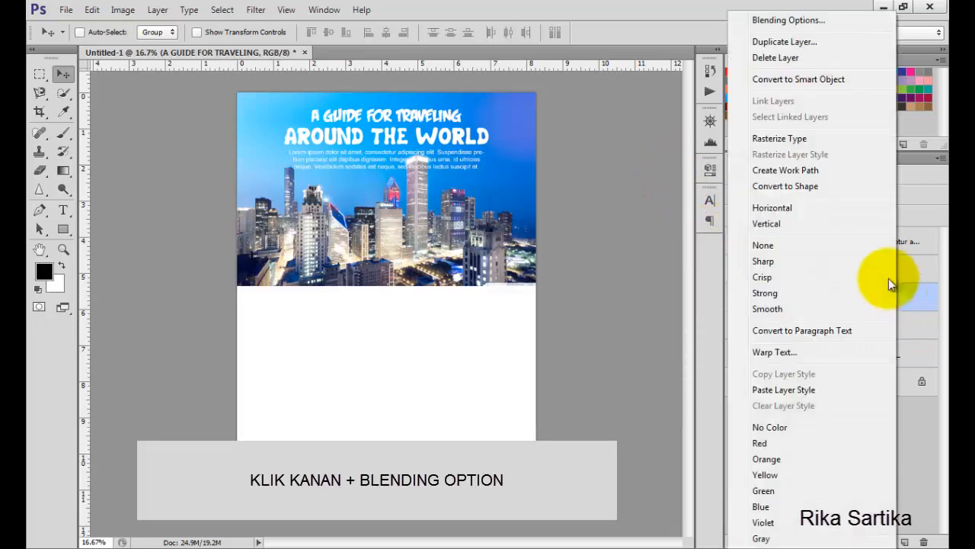
left_click(802, 20)
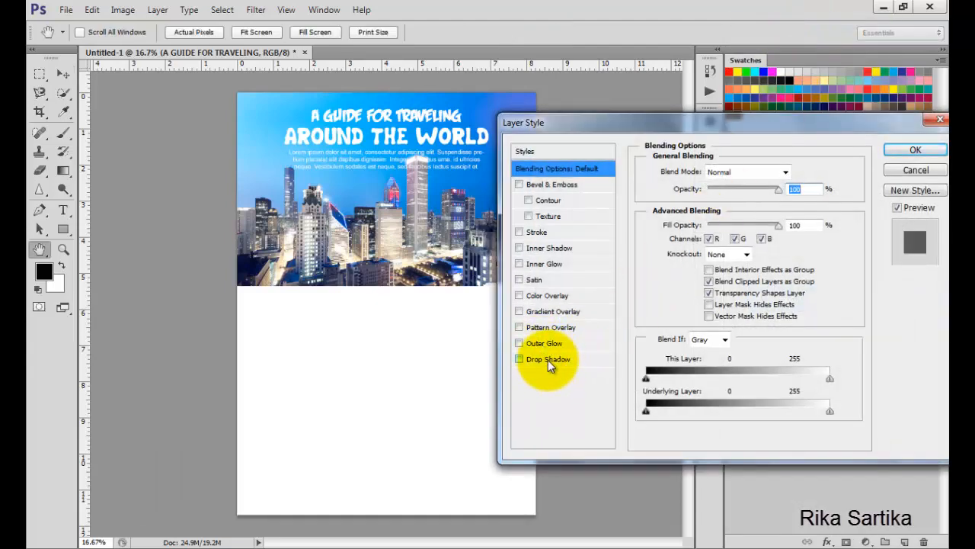
left_click(547, 360)
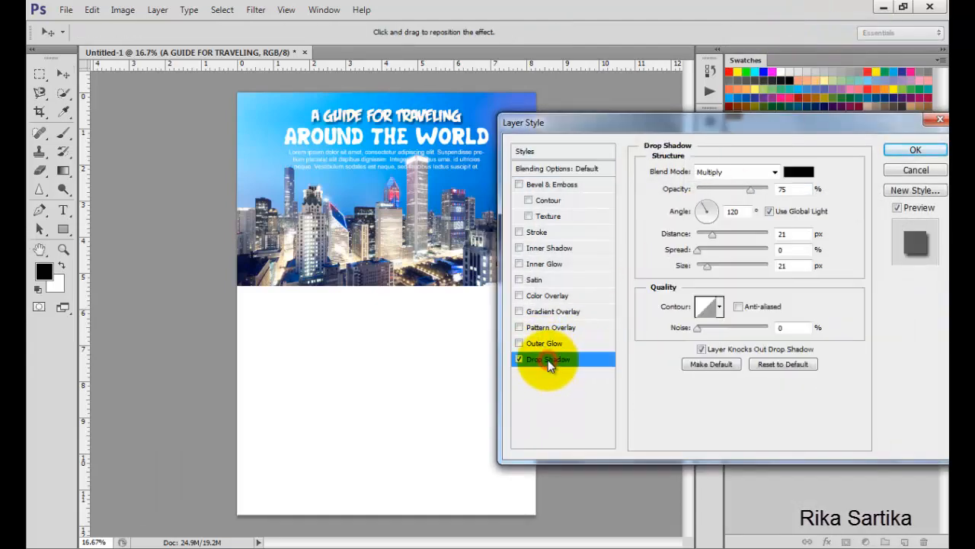
left_click(916, 150)
left_click(933, 297)
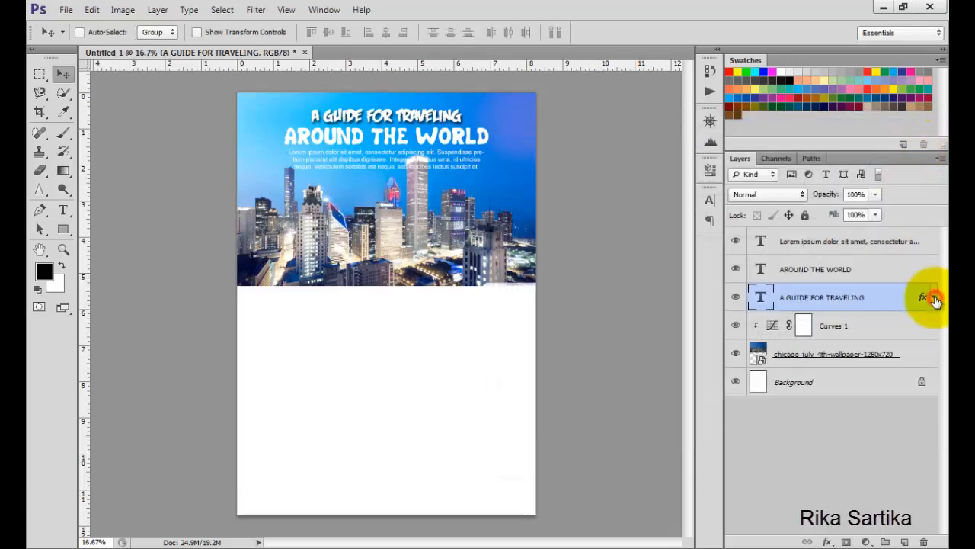
Step: Give the "AROUND THE WORLD" text the same default Drop Shadow layer style and collapse its effects list
left_click(906, 267)
right_click(887, 265)
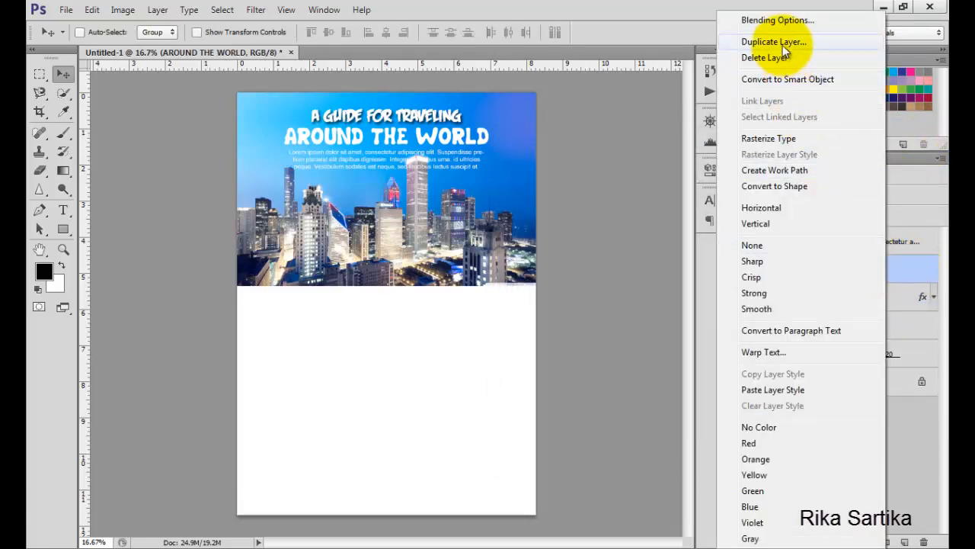
left_click(783, 22)
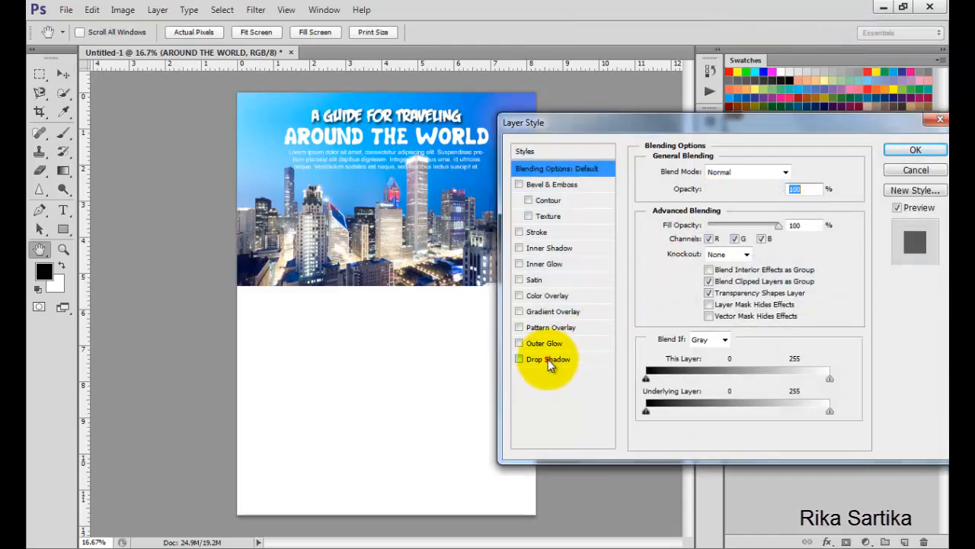
left_click(548, 363)
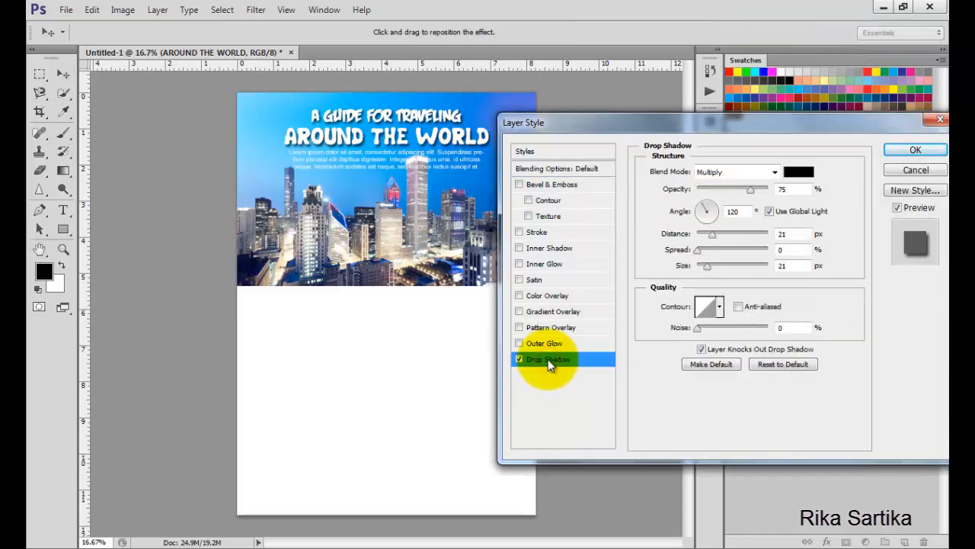
left_click(915, 150)
left_click(934, 270)
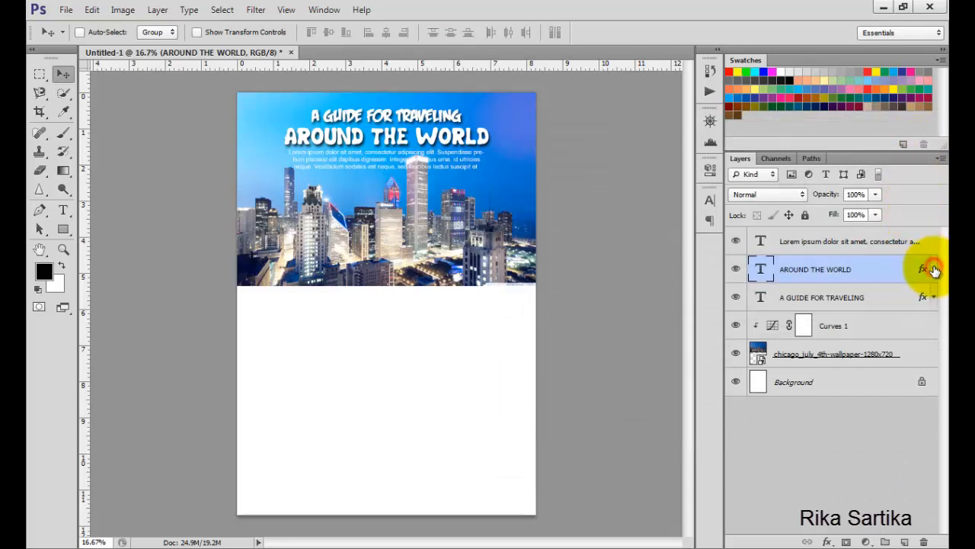
Step: Move the Lorem ipsum paragraph down slightly and draw a black square of about 684 px over the lower-left part of the skyline photo
left_click(891, 242)
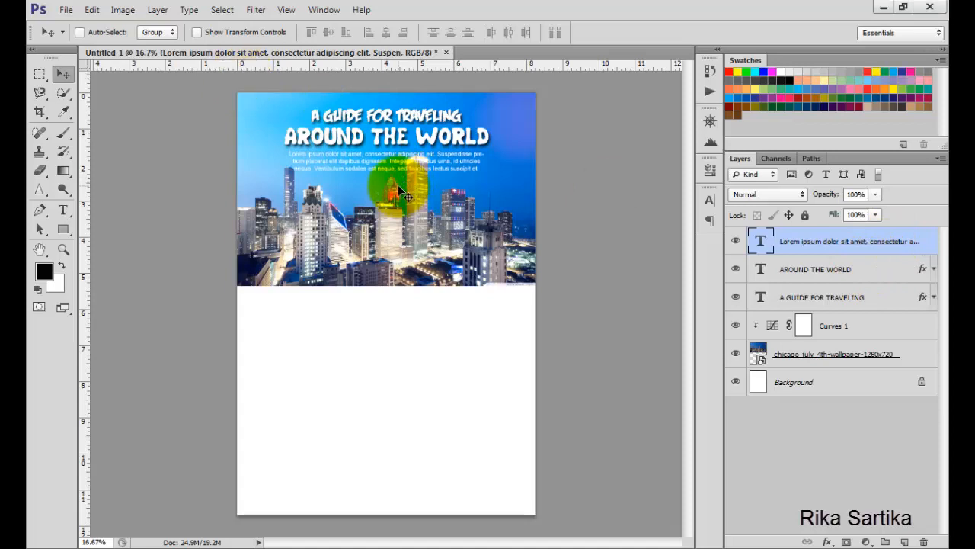
left_click(66, 230)
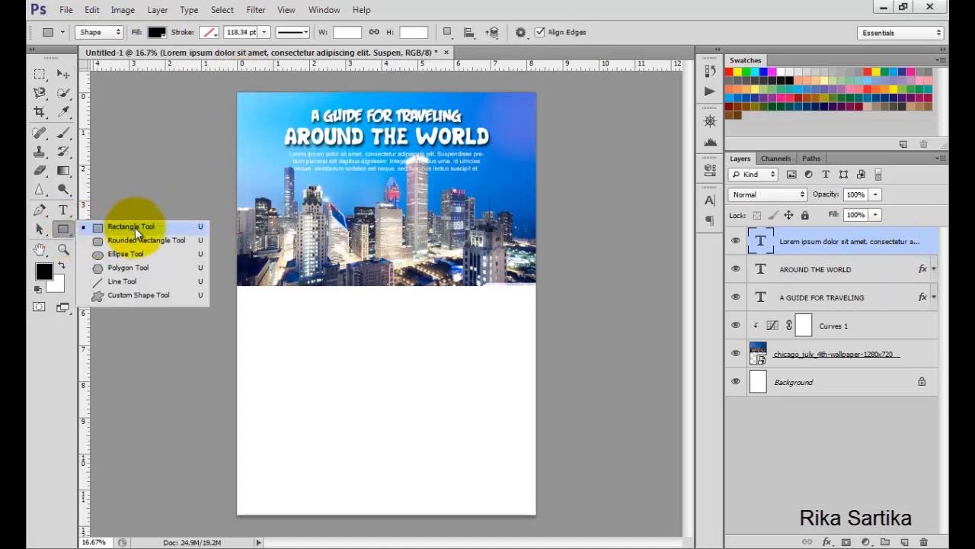
left_click(145, 225)
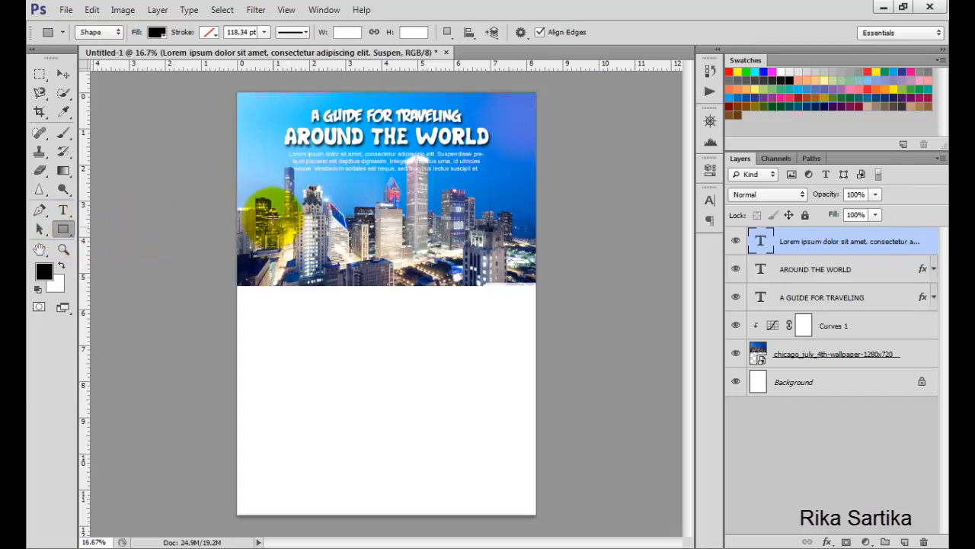
left_click_drag(271, 205, 353, 291)
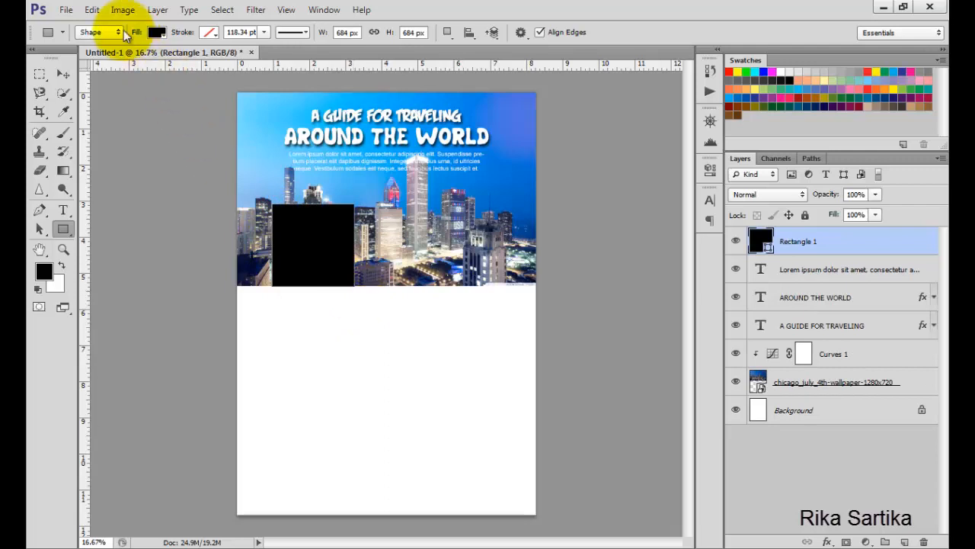
Step: Rotate the black square over the skyline photo by 45 degrees with Free Transform so it forms a diamond
left_click(92, 9)
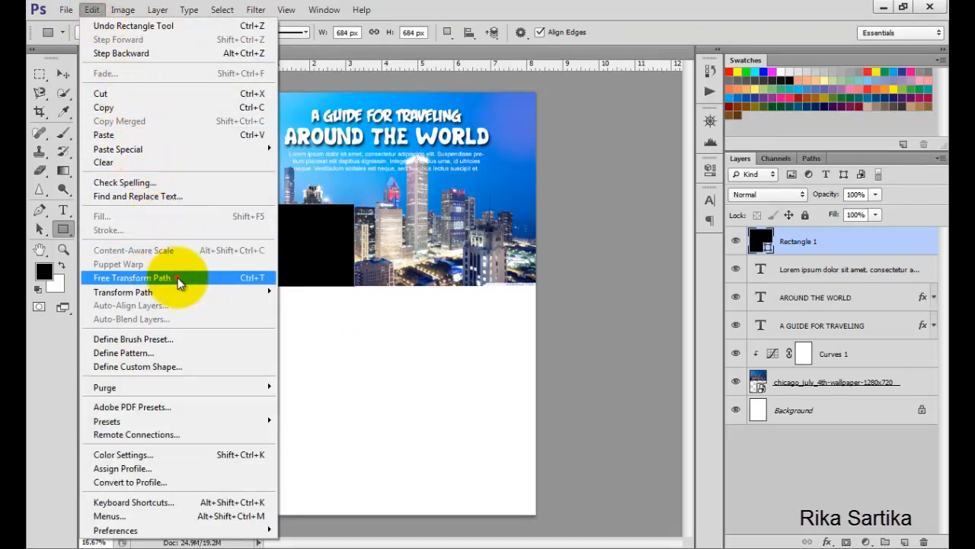
left_click(177, 279)
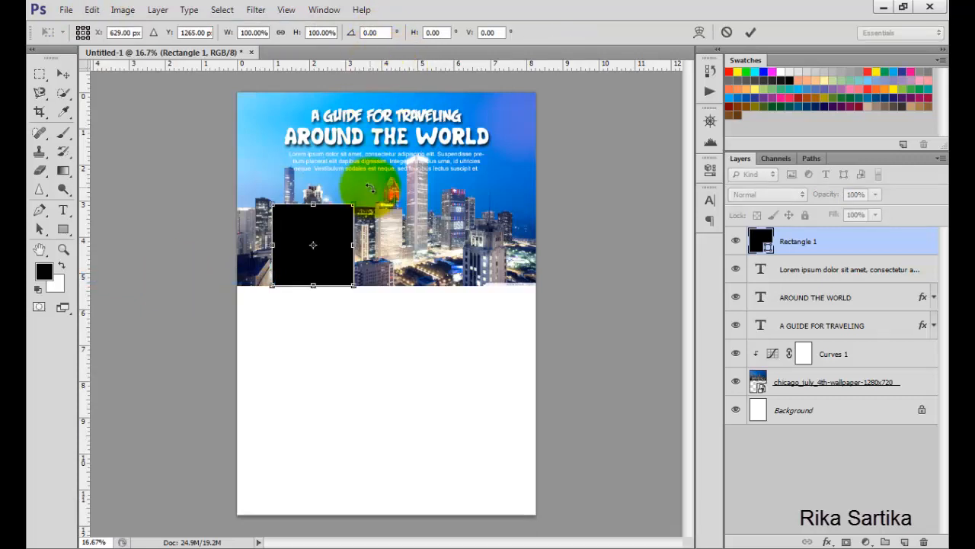
left_click_drag(369, 187, 404, 228)
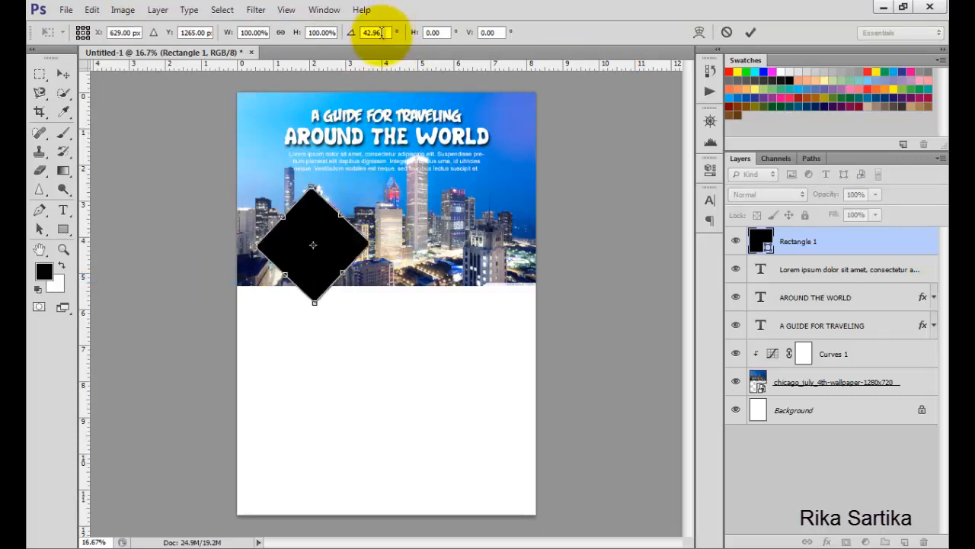
type("45")
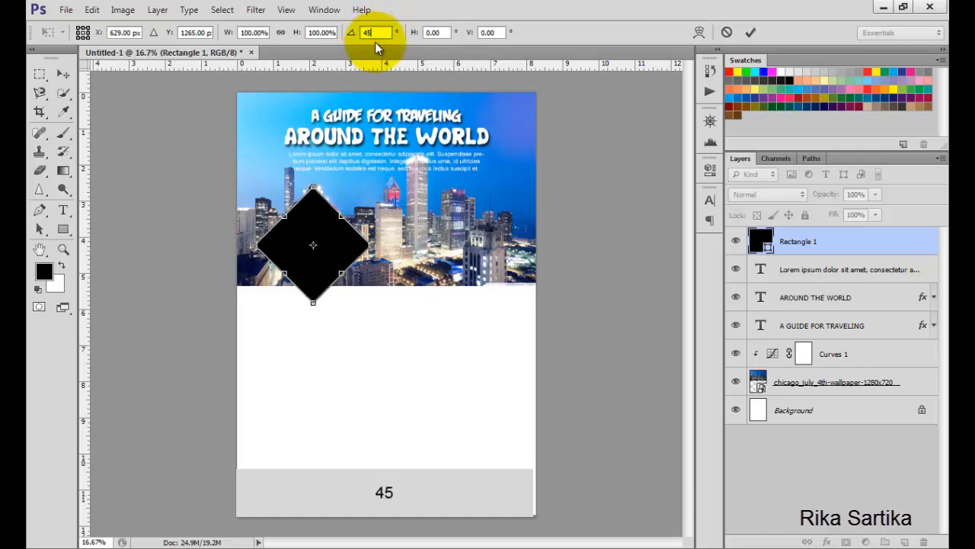
left_click(750, 32)
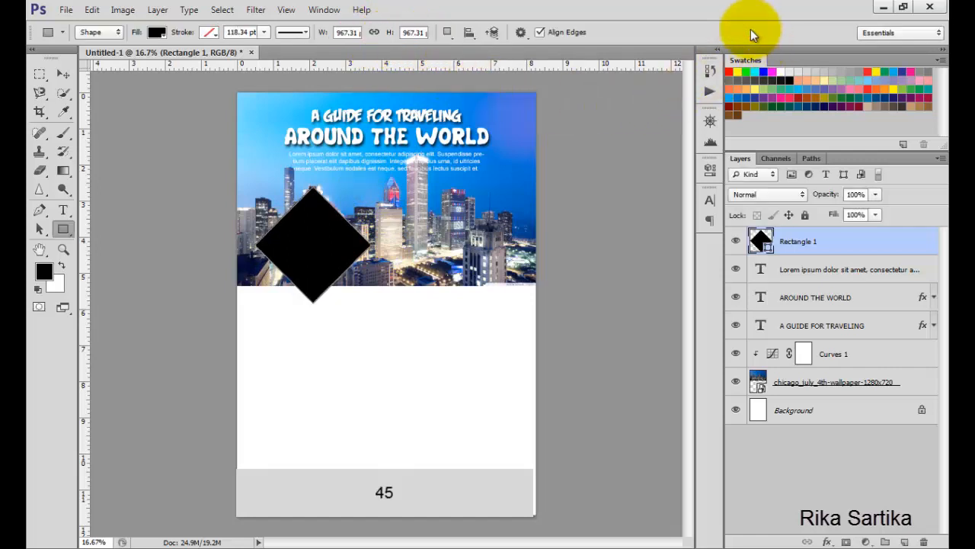
Step: Give the black diamond a white stroke with a width of 9 pt
left_click(210, 33)
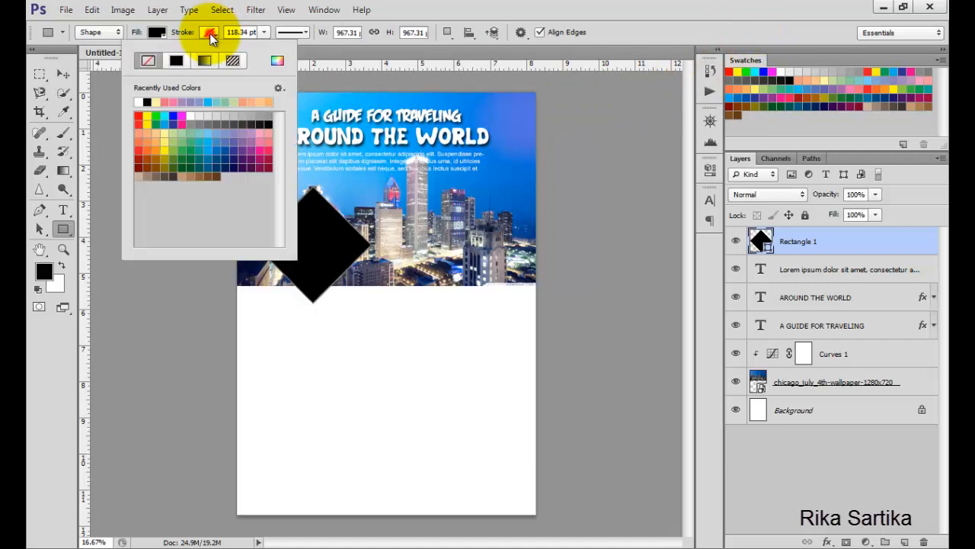
left_click(190, 116)
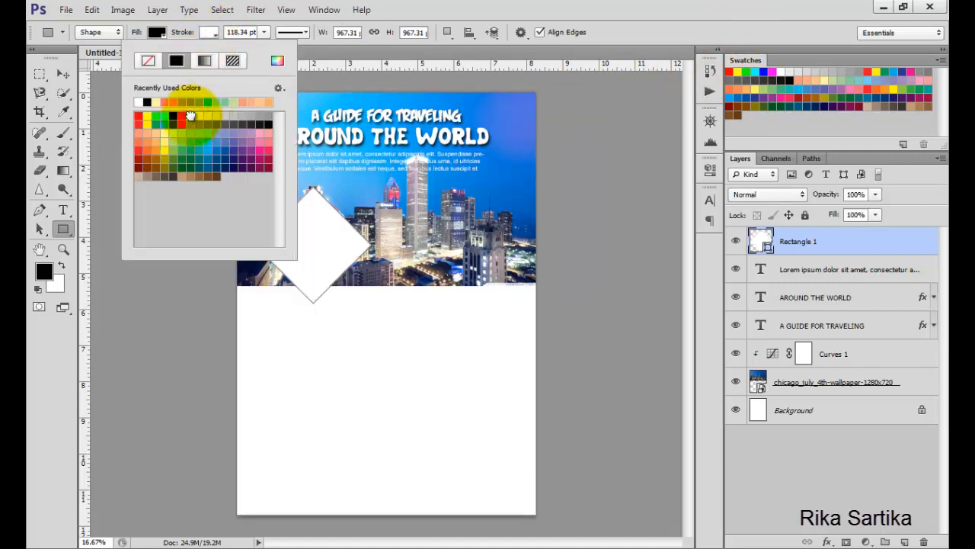
left_click(265, 34)
left_click_drag(245, 47, 225, 45)
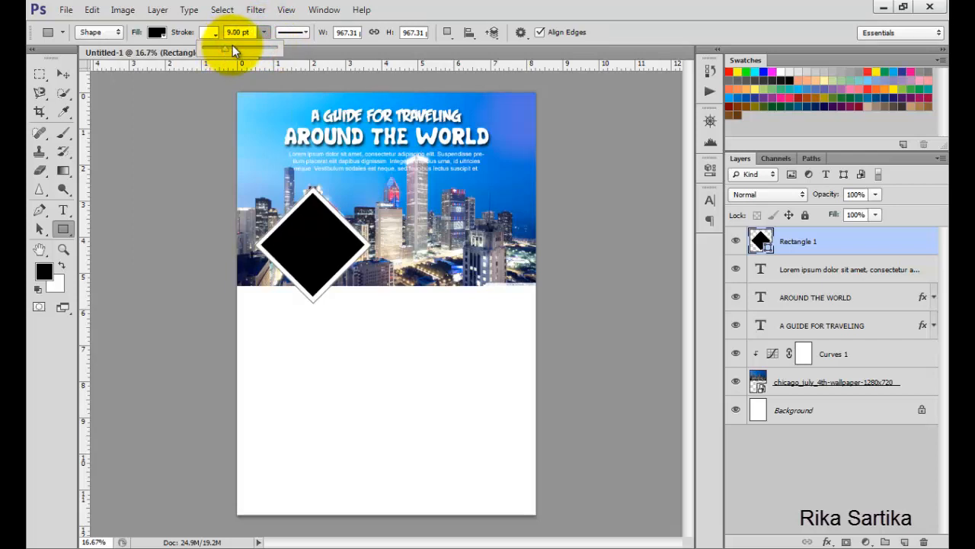
left_click(397, 13)
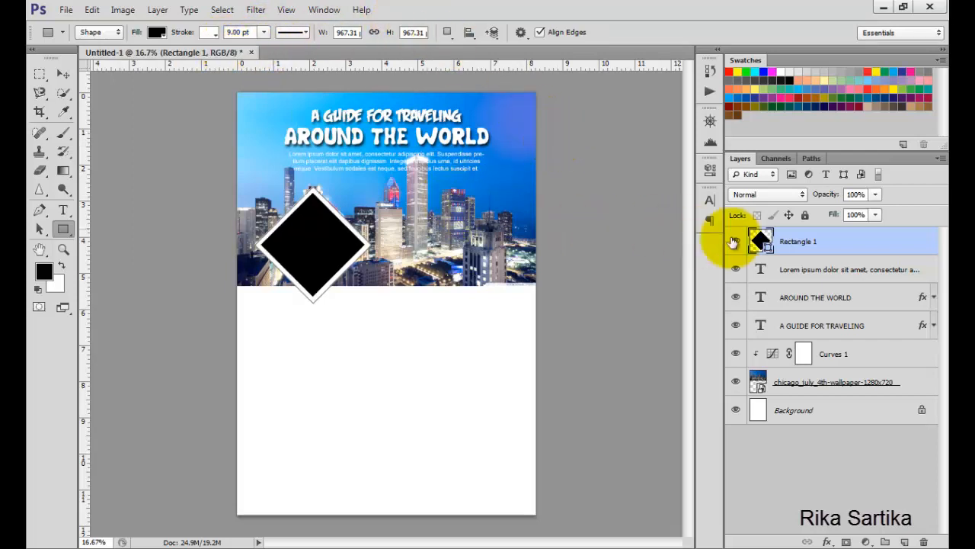
Step: Duplicate the diamond, set the copy to its right, and shift both down and left onto the skyline photo's lower edge
right_click(866, 239)
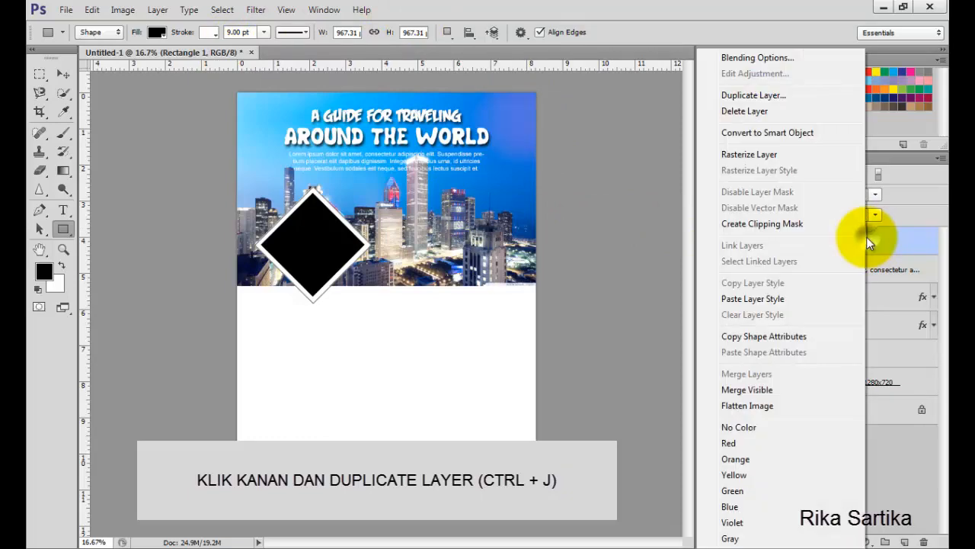
left_click(766, 95)
left_click(620, 170)
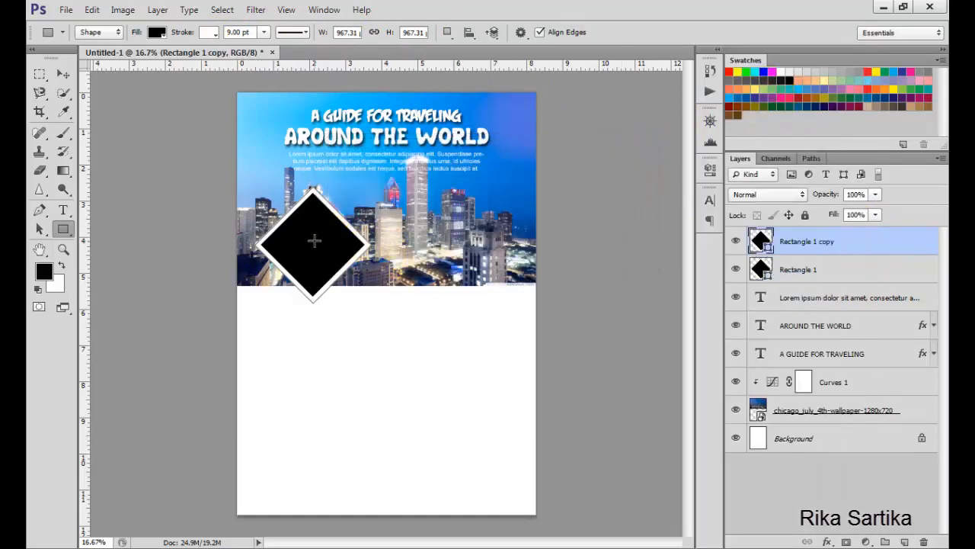
left_click(63, 74)
left_click_drag(309, 238, 427, 244)
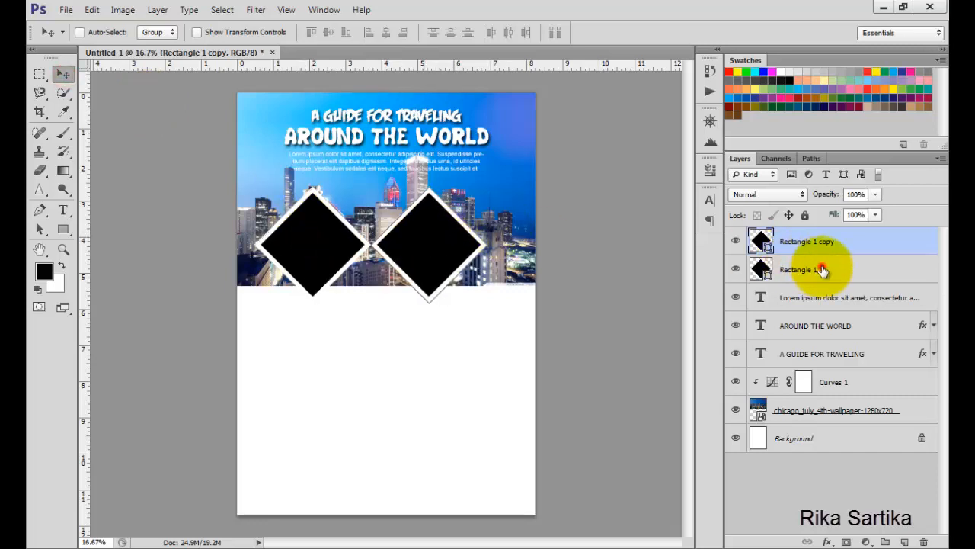
left_click(807, 269, "shift")
left_click_drag(333, 238, 319, 281)
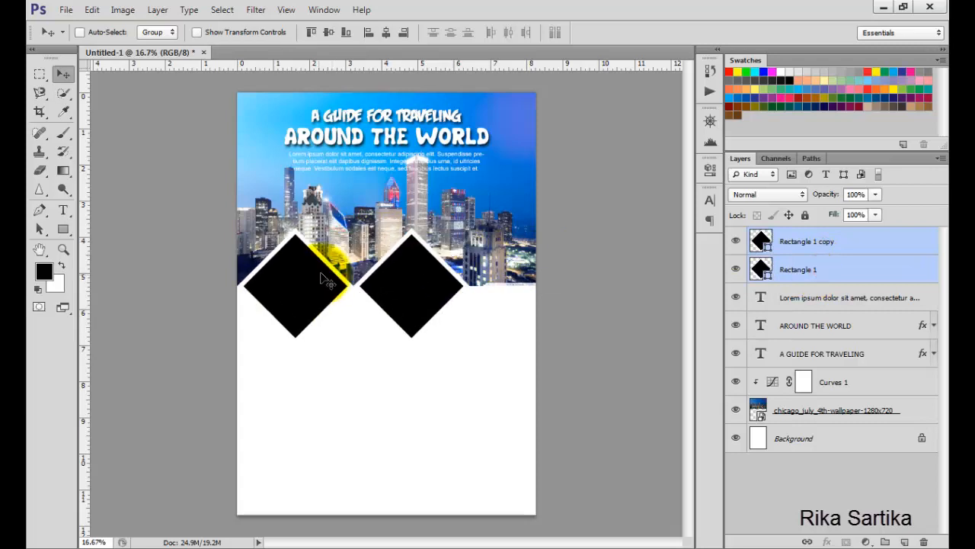
Step: Duplicate the second diamond and place the copy to its right as a third diamond in the row
left_click(850, 244)
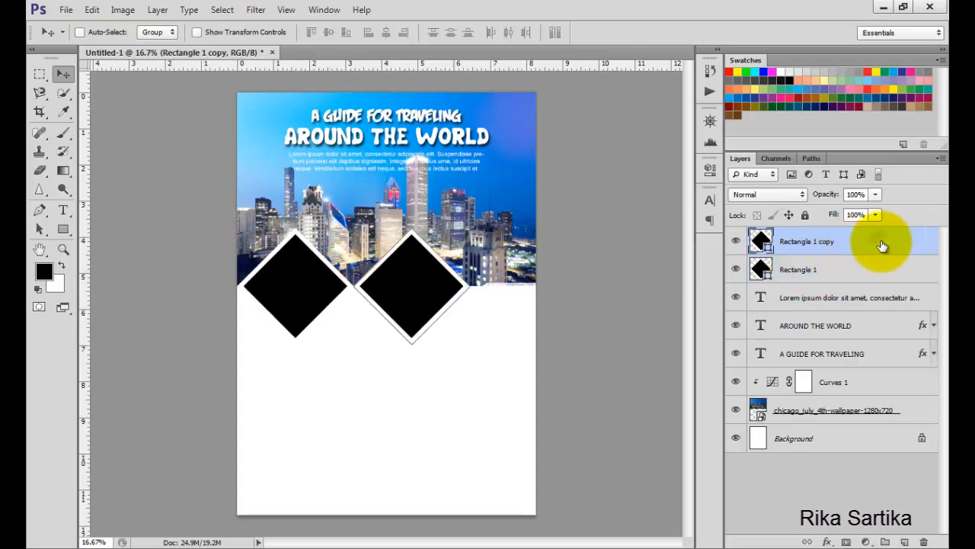
right_click(881, 246)
left_click(785, 96)
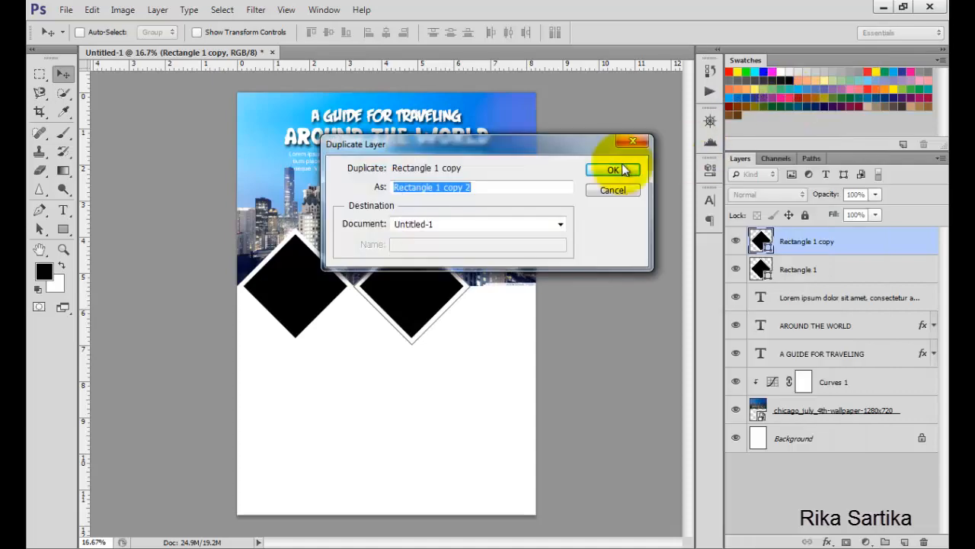
left_click(612, 171)
left_click_drag(395, 294, 503, 295)
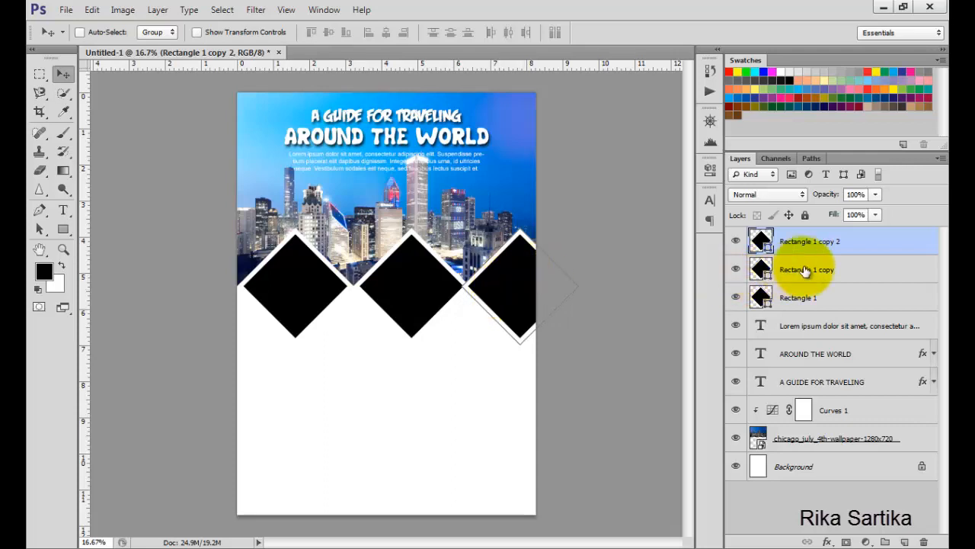
Step: Scale all three diamonds together to about 88% so the row fits the page width
left_click(809, 294, "shift")
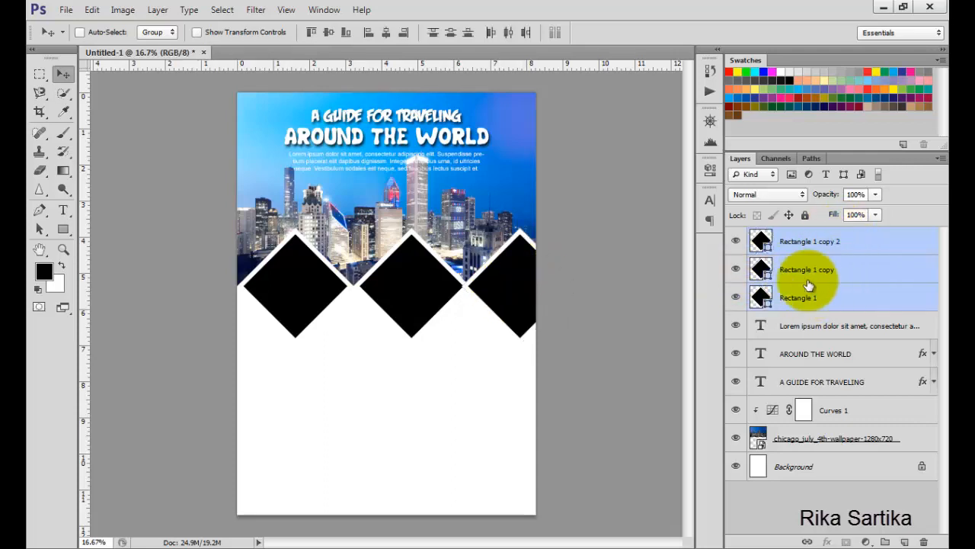
left_click(91, 10)
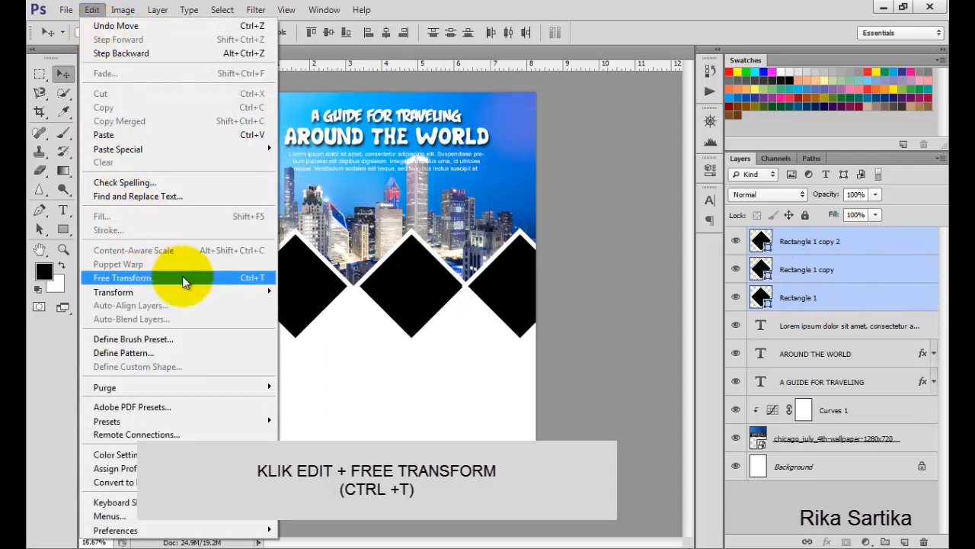
left_click(183, 280)
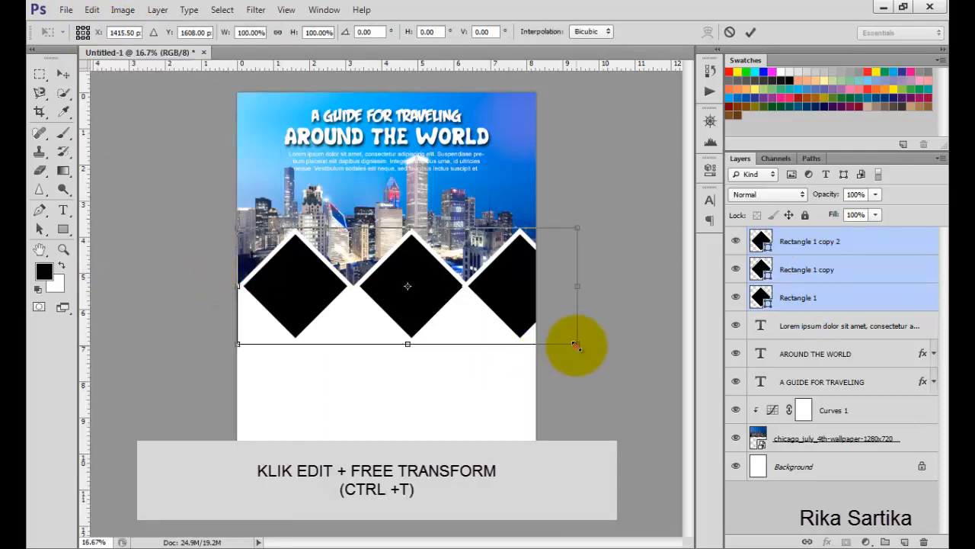
left_click_drag(577, 345, 543, 312)
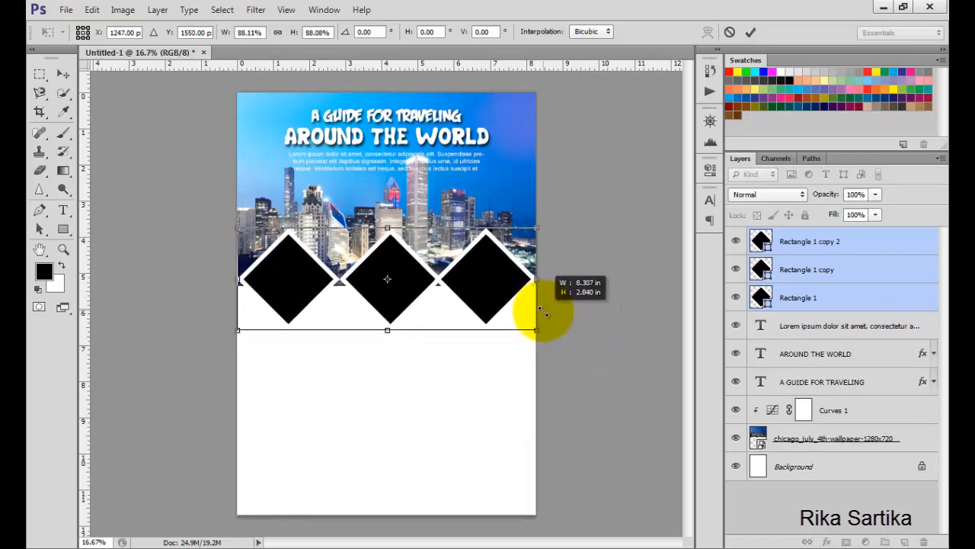
left_click(750, 32)
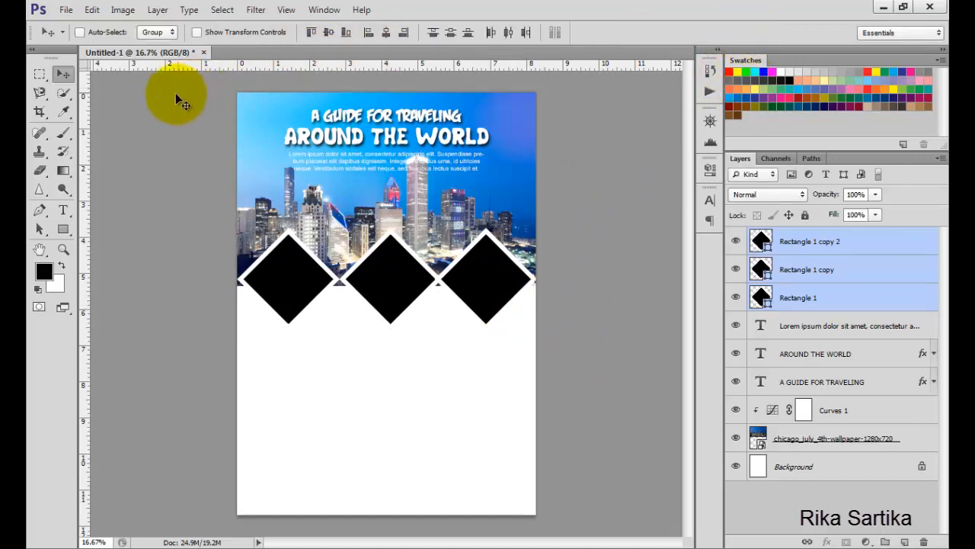
Step: Nudge the three diamonds down until their side corners line up with the skyline photo's bottom edge
key("shift+Down")
key("shift+Down")
key("shift+Down")
key("shift+Down")
key("shift+Down")
key("shift+Down")
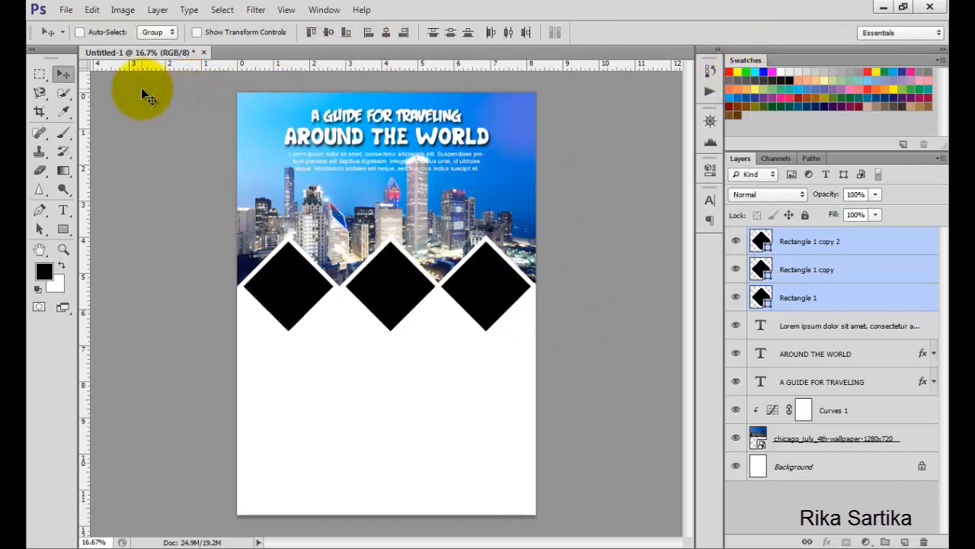
Step: Place the image twilight_sky_new_york-1280x1024 directly above the left diamond's layer, Rectangle 1, at its default size
left_click(858, 251)
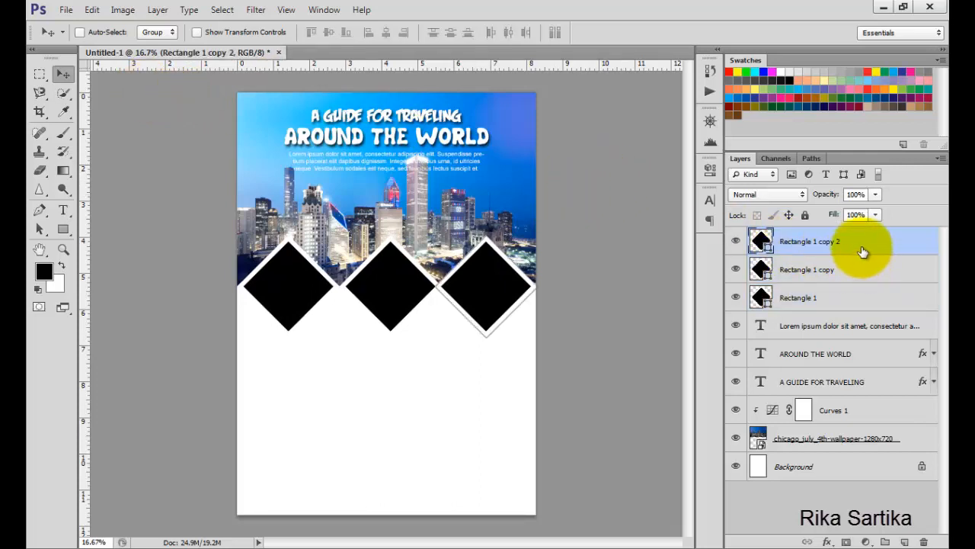
left_click(834, 298)
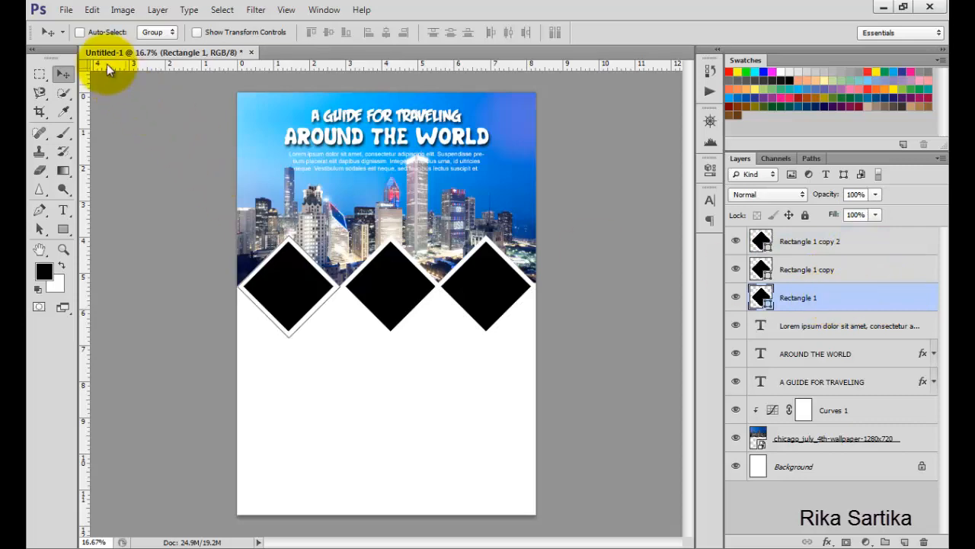
left_click(74, 15)
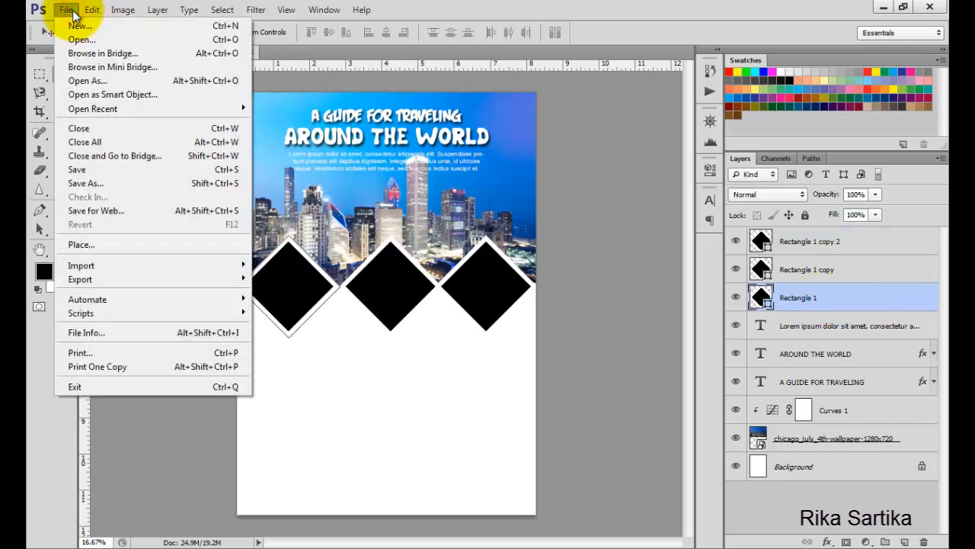
left_click(111, 244)
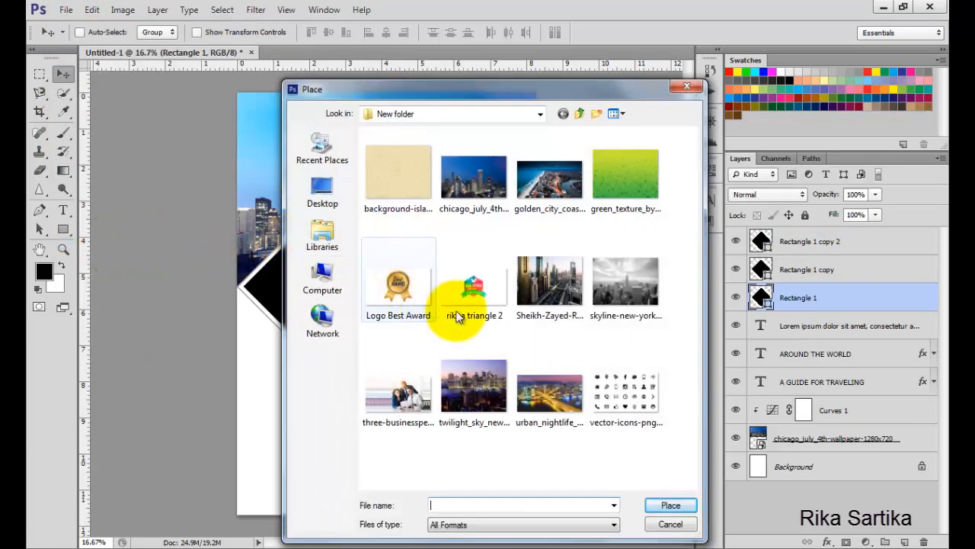
left_click(478, 379)
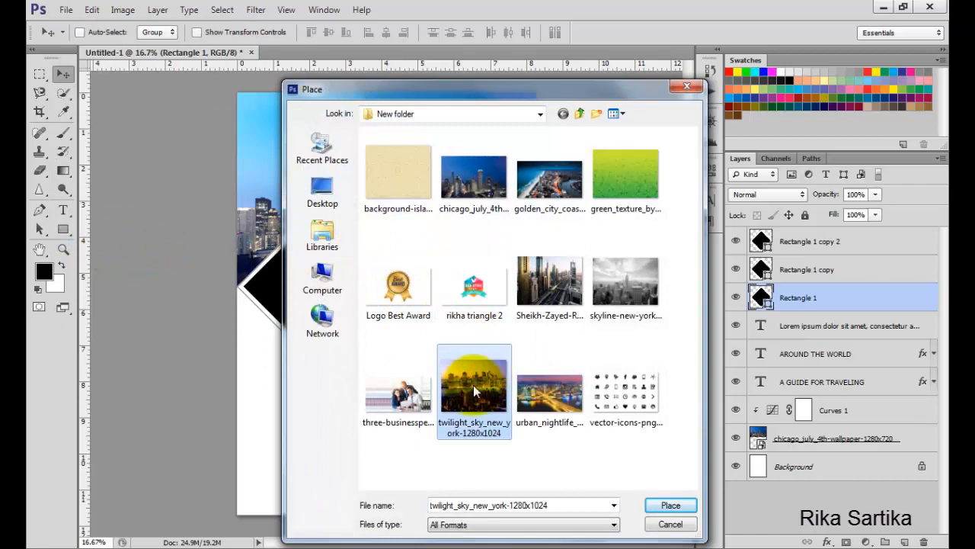
left_click(669, 506)
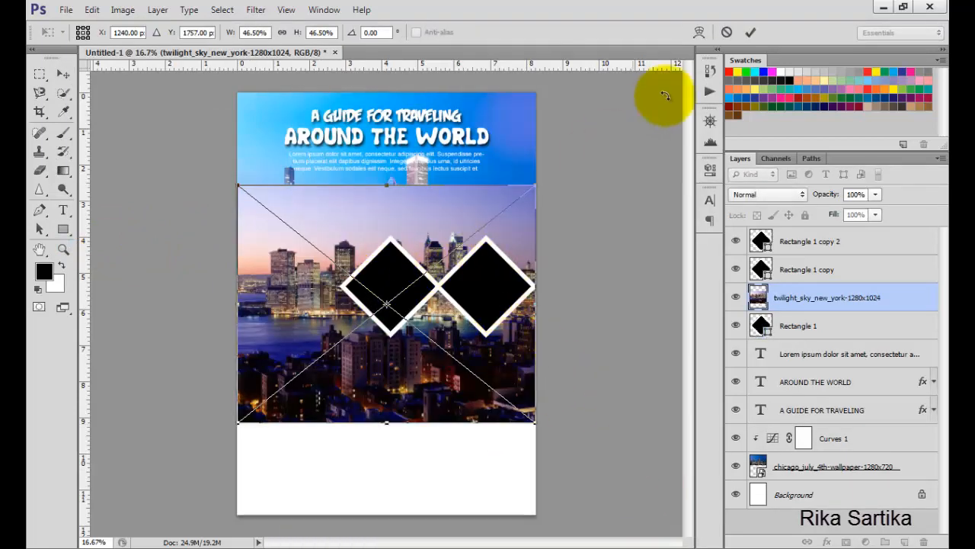
left_click(750, 32)
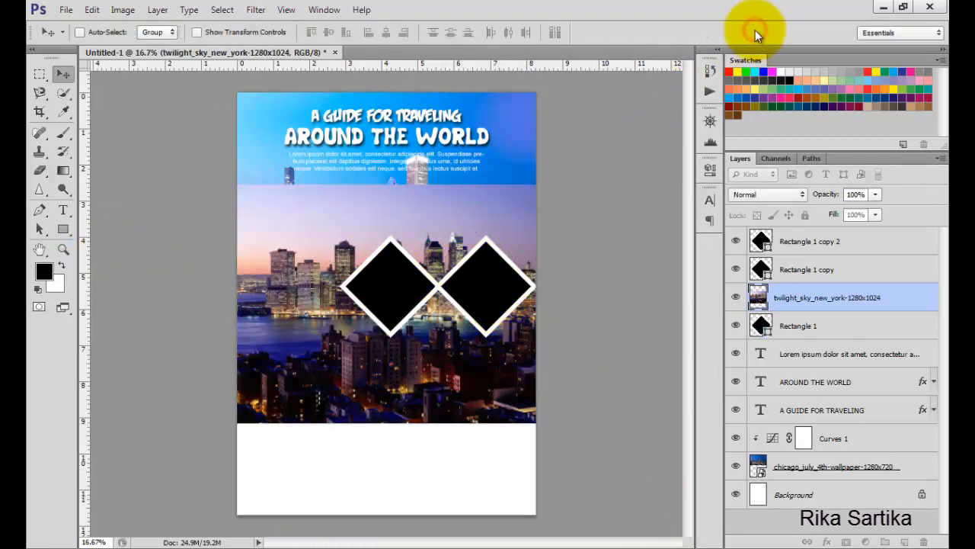
Step: Clip the twilight New York photo to the left diamond and move it so its buildings fall inside the shape
right_click(911, 298)
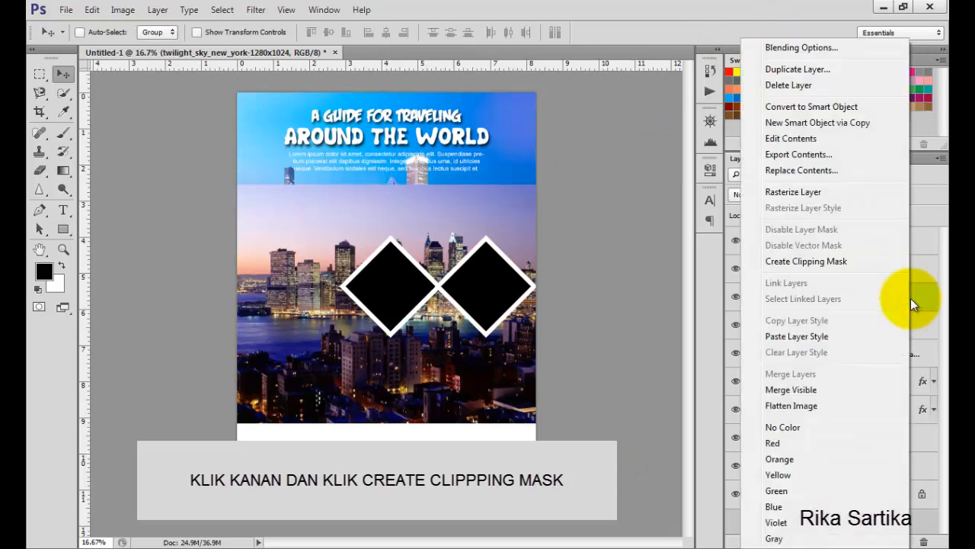
left_click(814, 261)
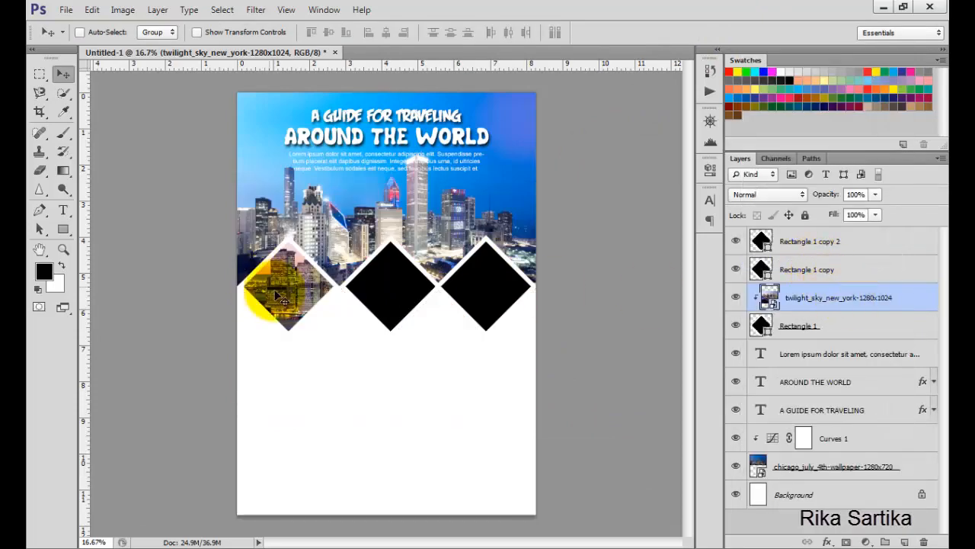
left_click_drag(262, 305, 289, 304)
Step: Scale the clipped twilight photo to about 32% and reposition it so the skyline sits inside the left diamond
left_click(89, 9)
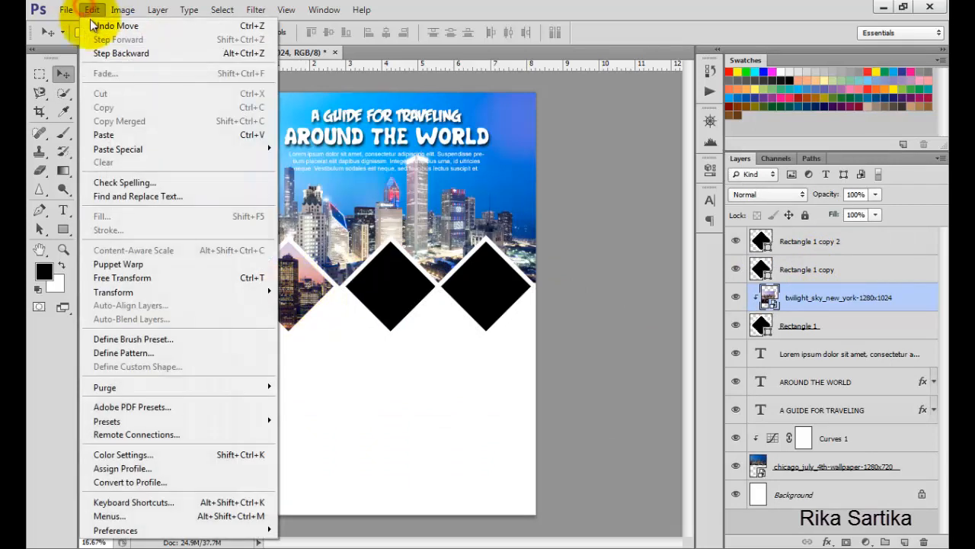
left_click(189, 277)
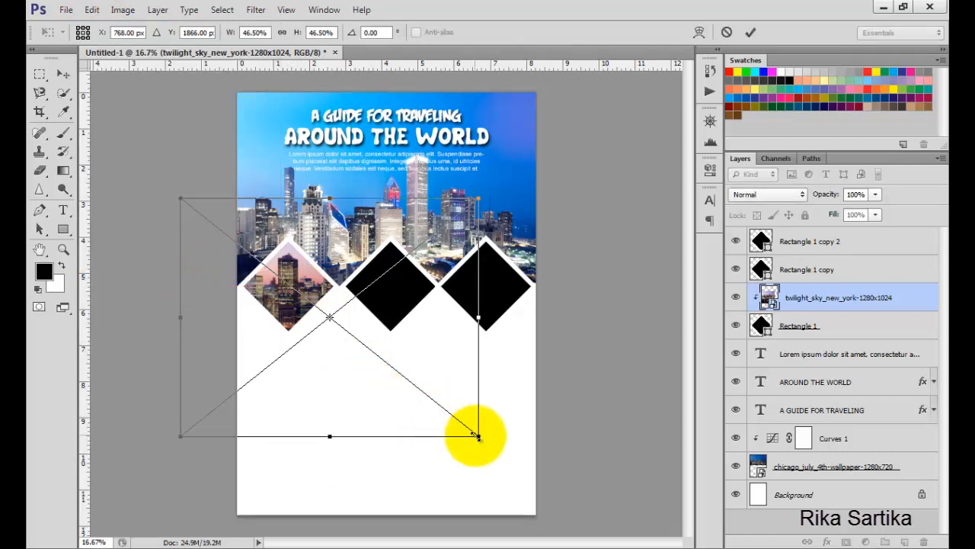
left_click_drag(476, 435, 388, 363)
left_click_drag(292, 319, 367, 298)
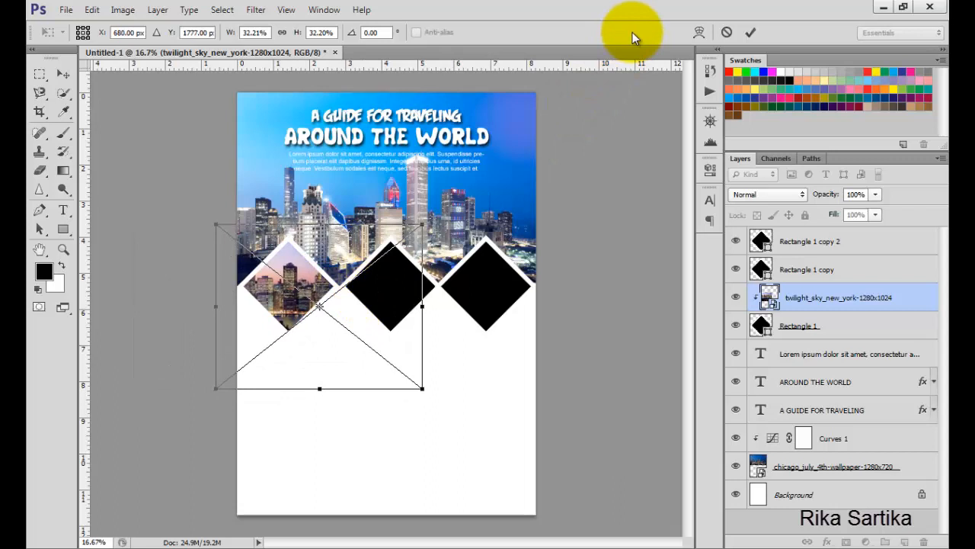
left_click(748, 33)
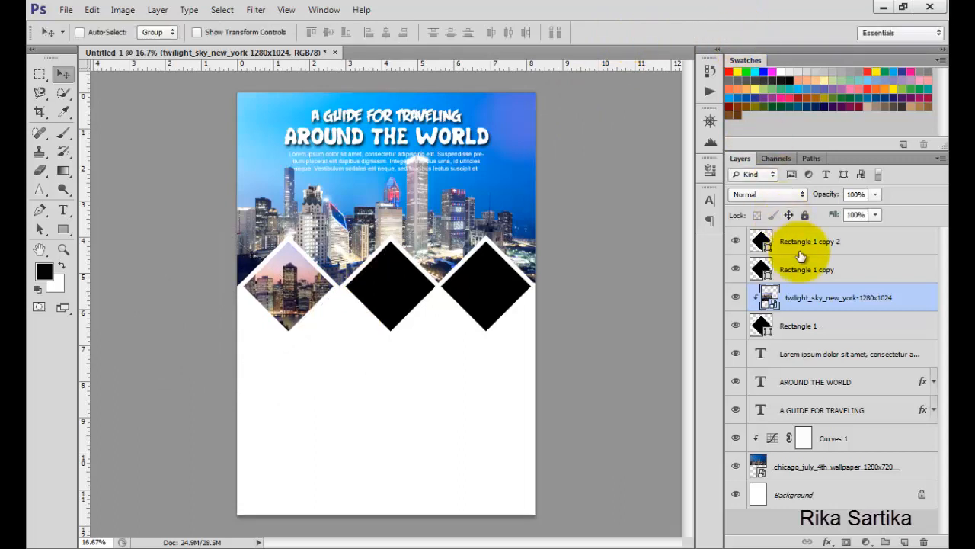
Step: Place the image urban_nightlife_guangzhou_china-1280x720 directly above the middle diamond's layer, Rectangle 1 copy, at its default size
left_click(852, 270)
left_click(66, 9)
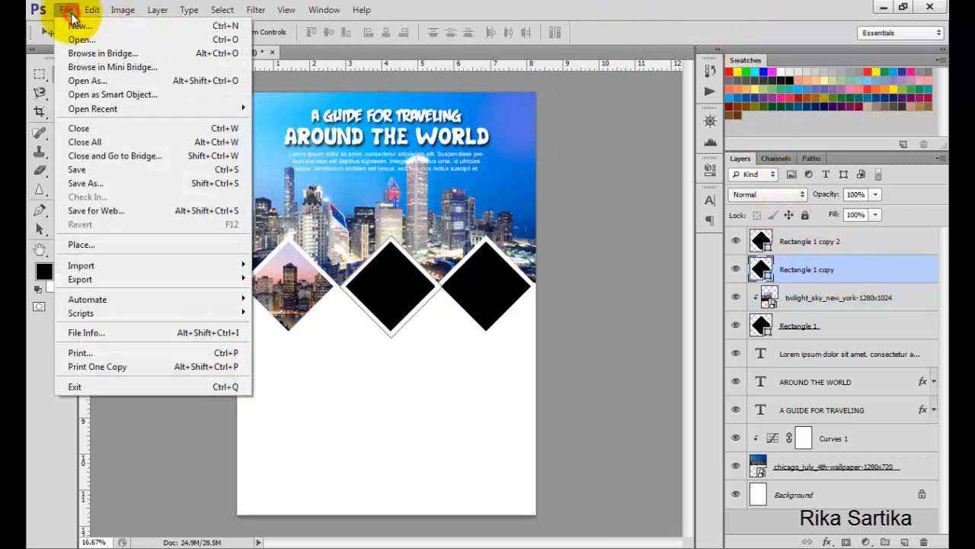
left_click(90, 248)
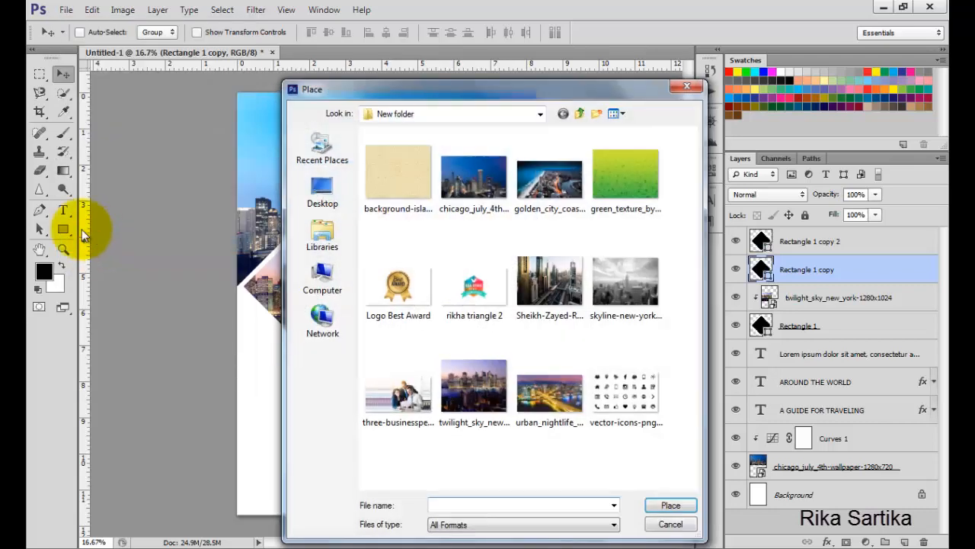
left_click(547, 390)
left_click(667, 504)
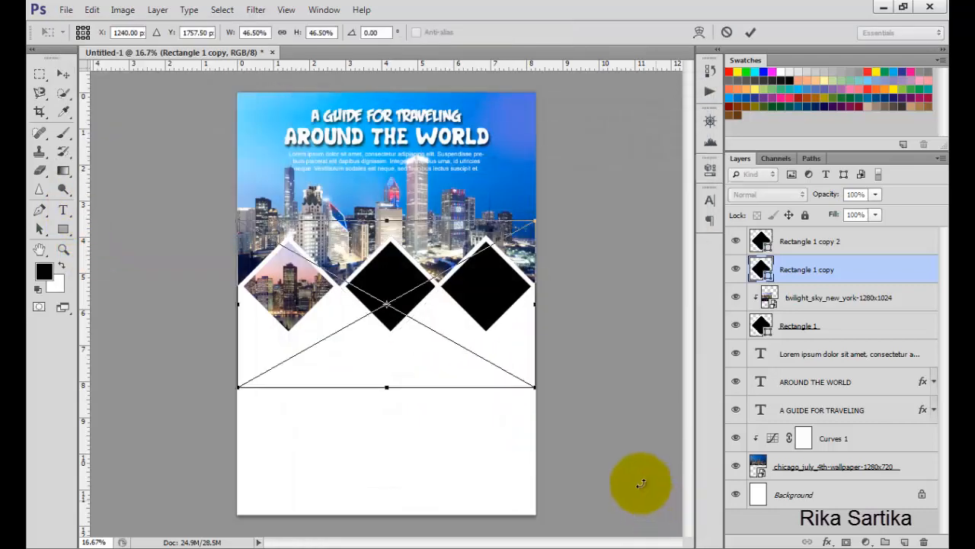
left_click(745, 32)
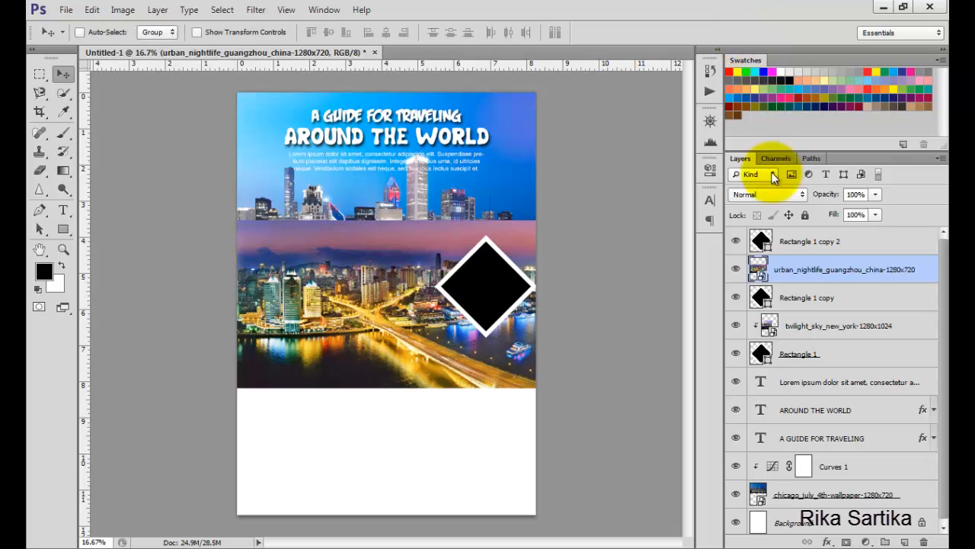
Step: Clip the Guangzhou photo to the middle diamond, scaled to about 34% and positioned so the city and its lit road fill the shape
right_click(936, 262)
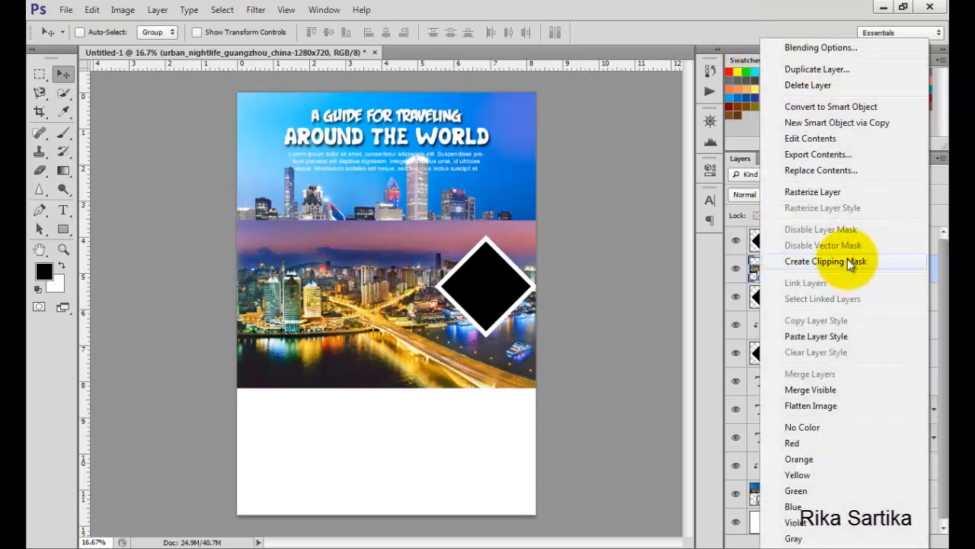
left_click(848, 262)
left_click(92, 10)
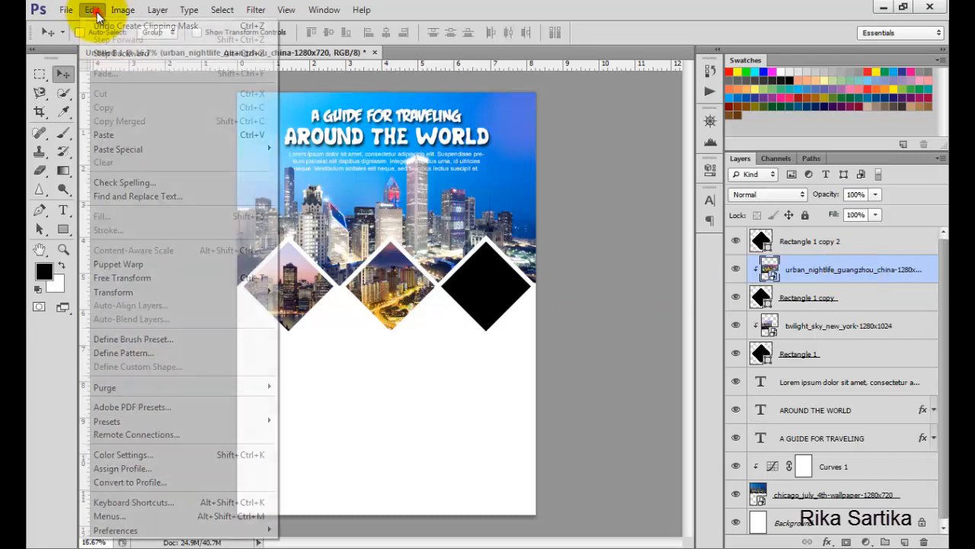
left_click(170, 284)
left_click_drag(533, 386, 459, 343)
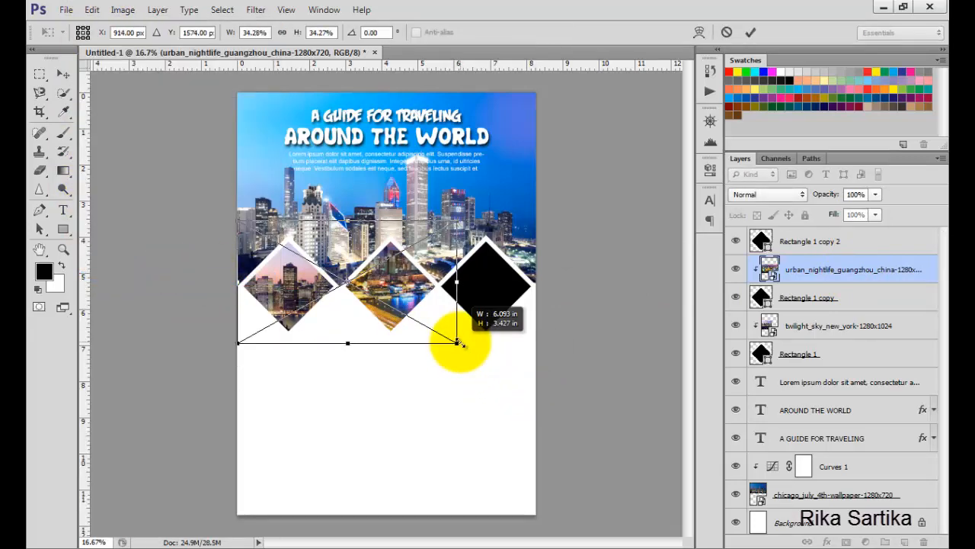
left_click_drag(406, 301, 434, 315)
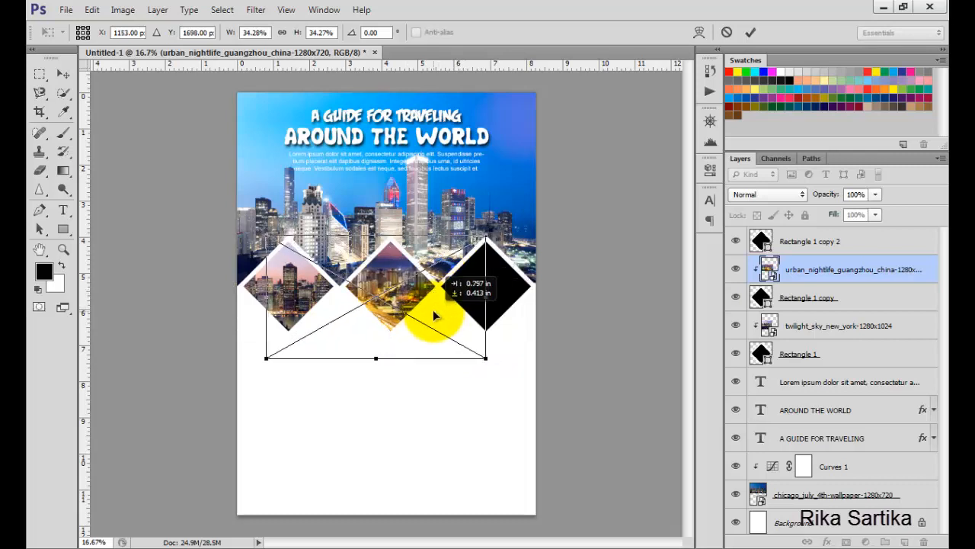
left_click(752, 33)
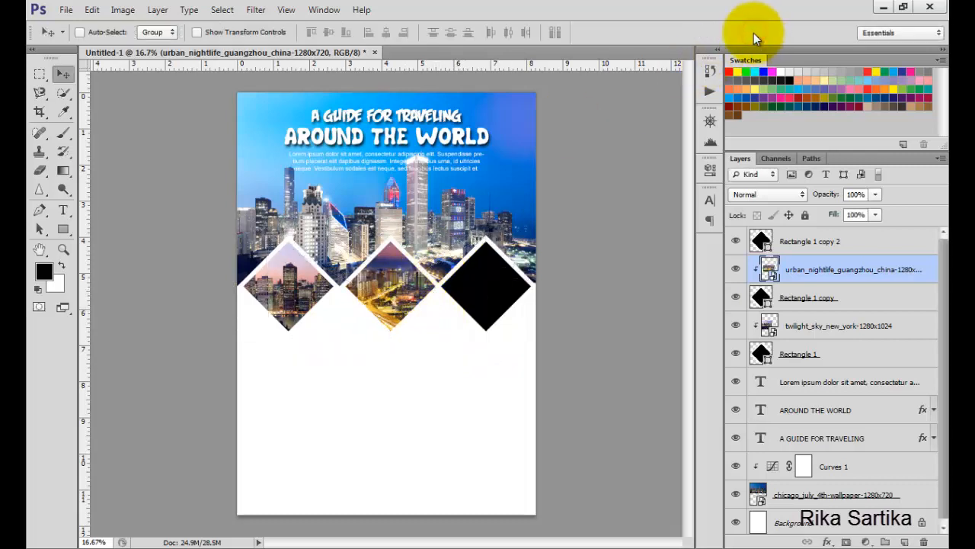
Step: Place the image golden_city_coast-1280x720 directly above the right diamond's layer, Rectangle 1 copy 2, at its default size
left_click(838, 241)
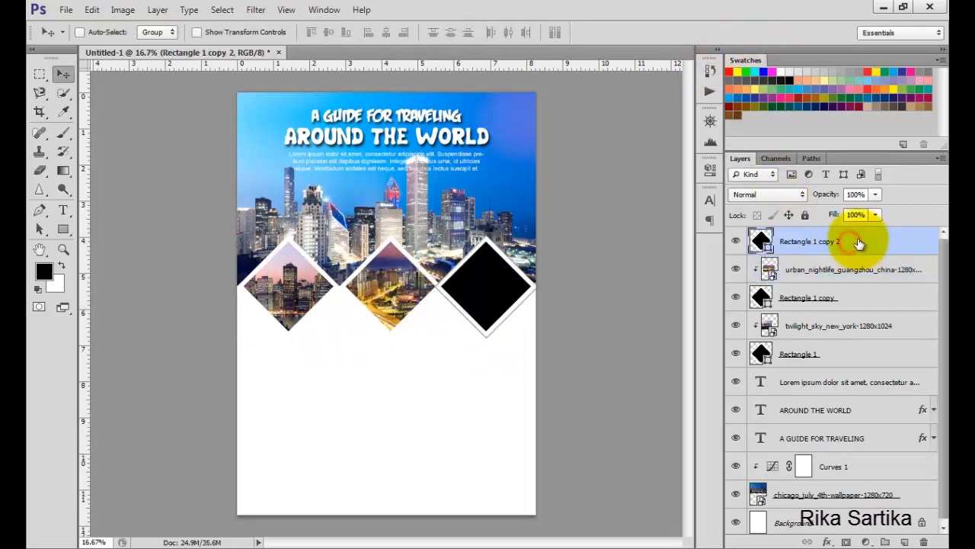
left_click(92, 11)
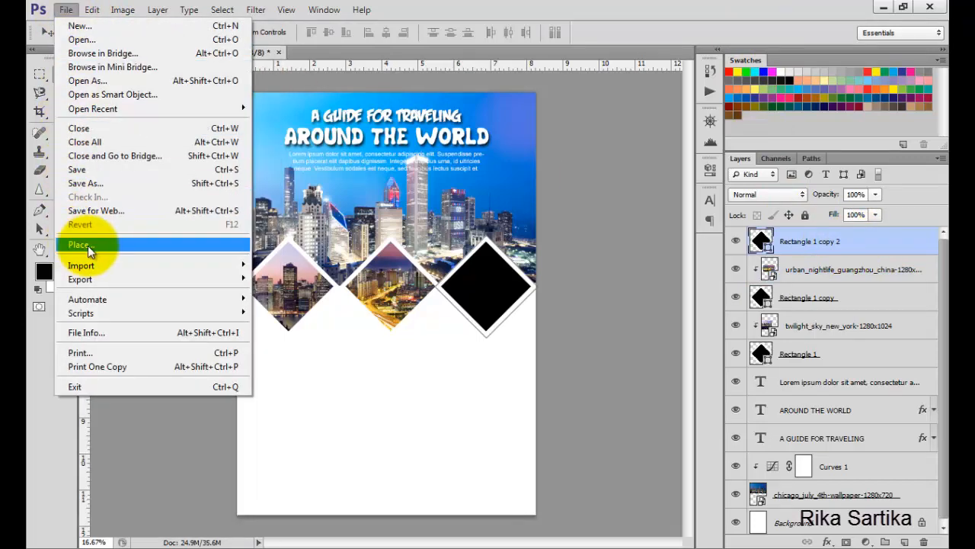
left_click(88, 246)
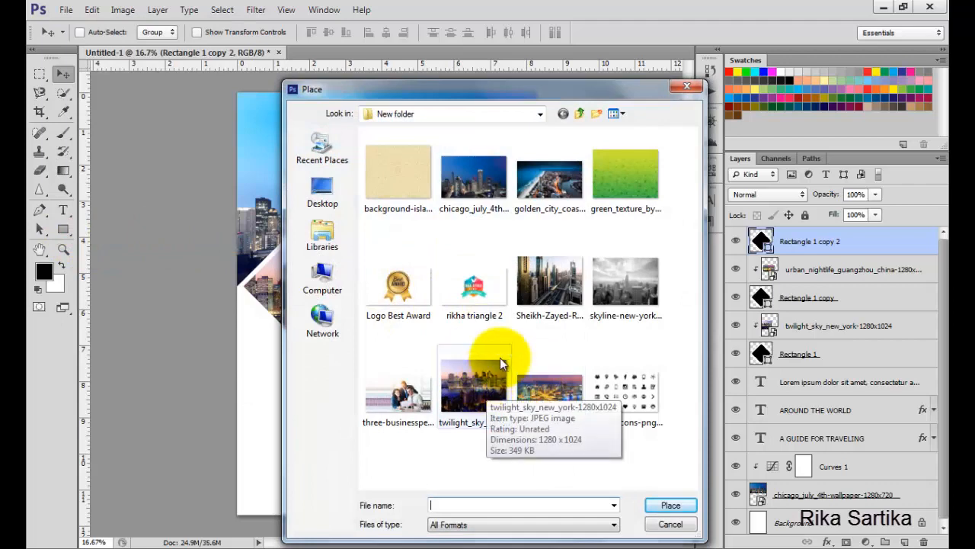
left_click(561, 212)
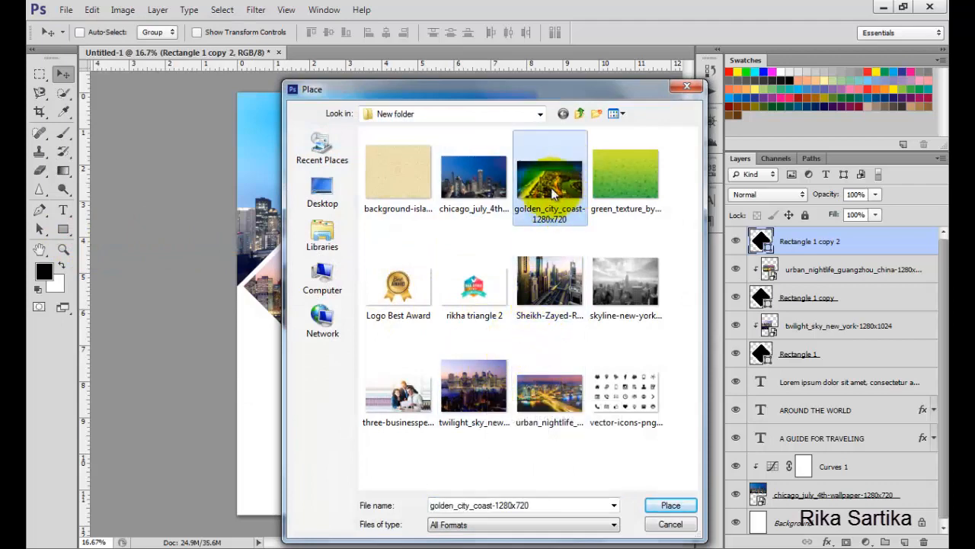
left_click(659, 498)
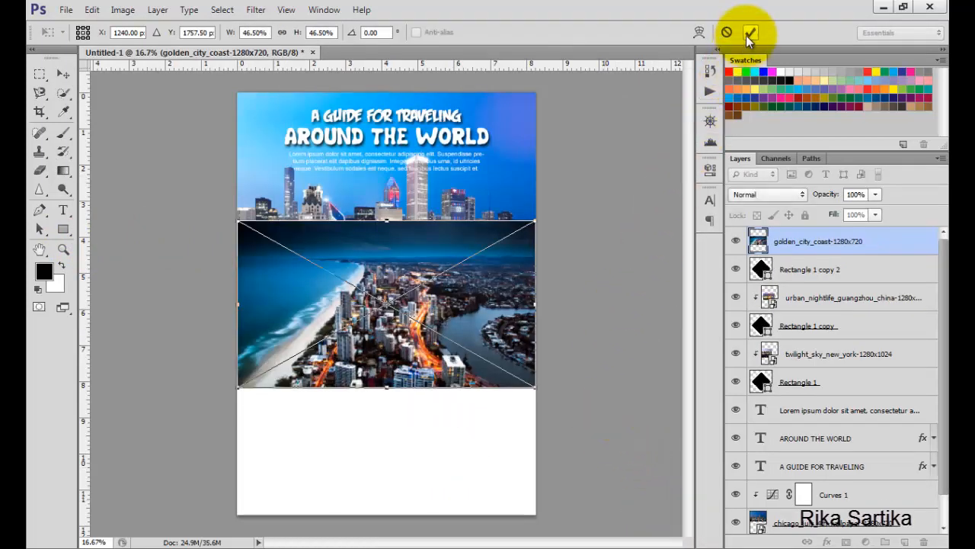
left_click(750, 34)
Step: Clip the golden city coast photo to the right diamond and move it so the beach and towers fall inside the shape
right_click(894, 240)
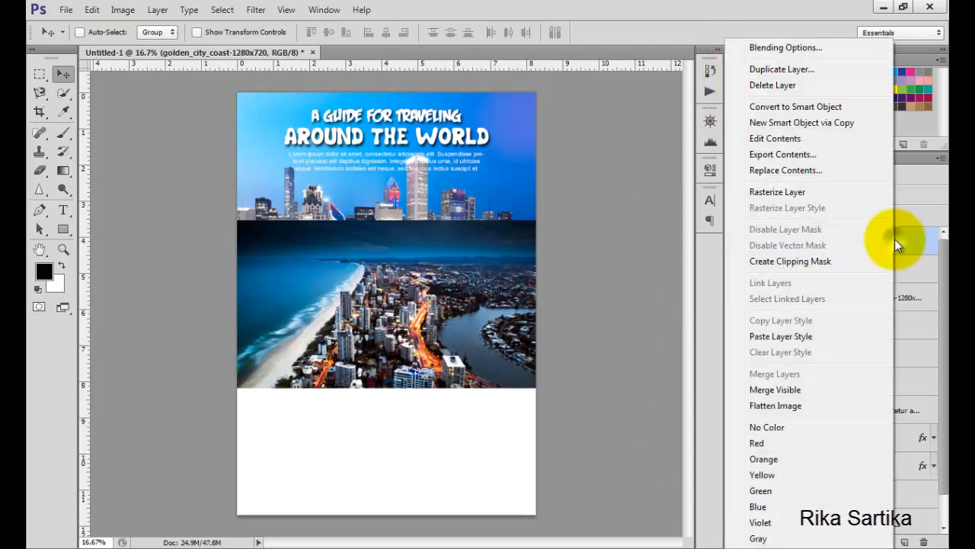
left_click(809, 262)
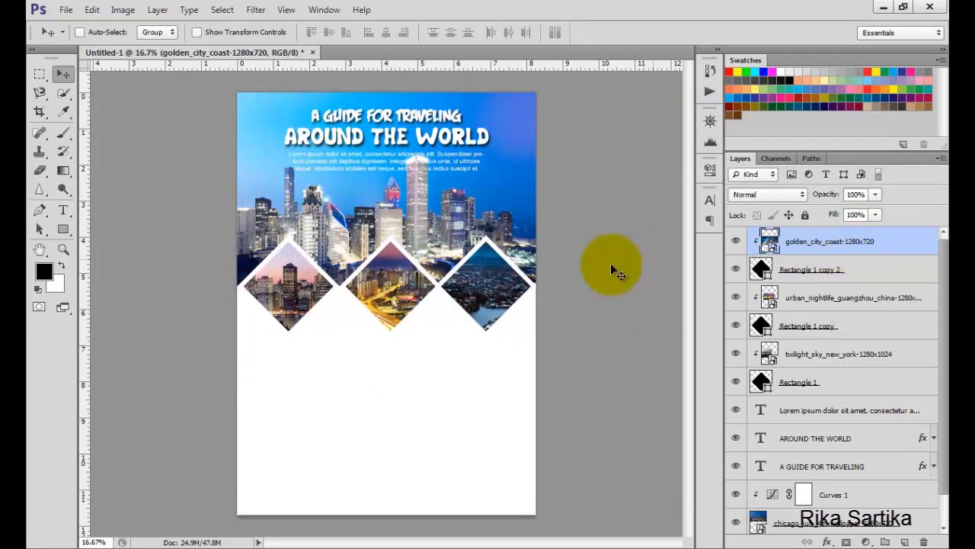
mouse_move(485, 289)
left_mouse_down()
mouse_move(434, 292)
mouse_move(561, 294)
mouse_move(592, 266)
mouse_move(632, 276)
mouse_move(490, 298)
left_mouse_up()
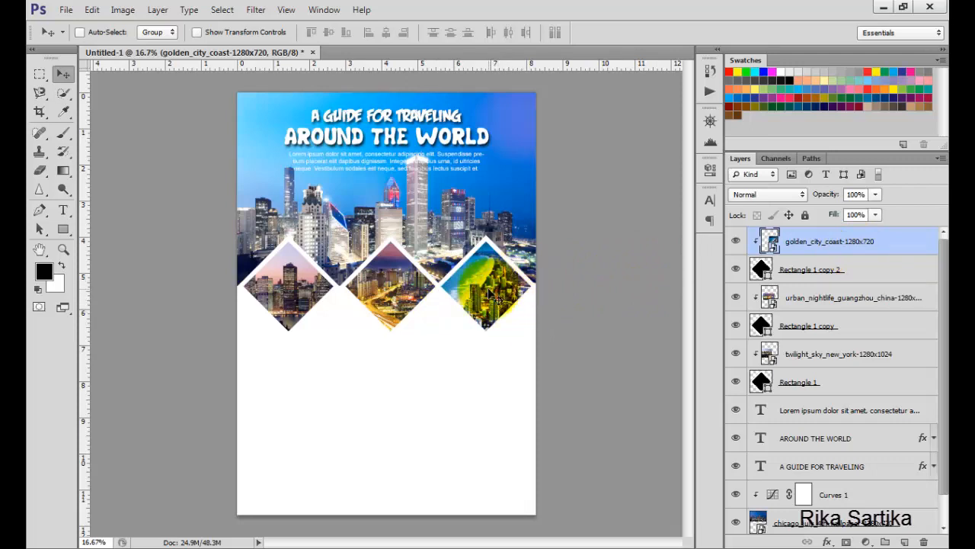
left_click_drag(490, 299, 810, 268)
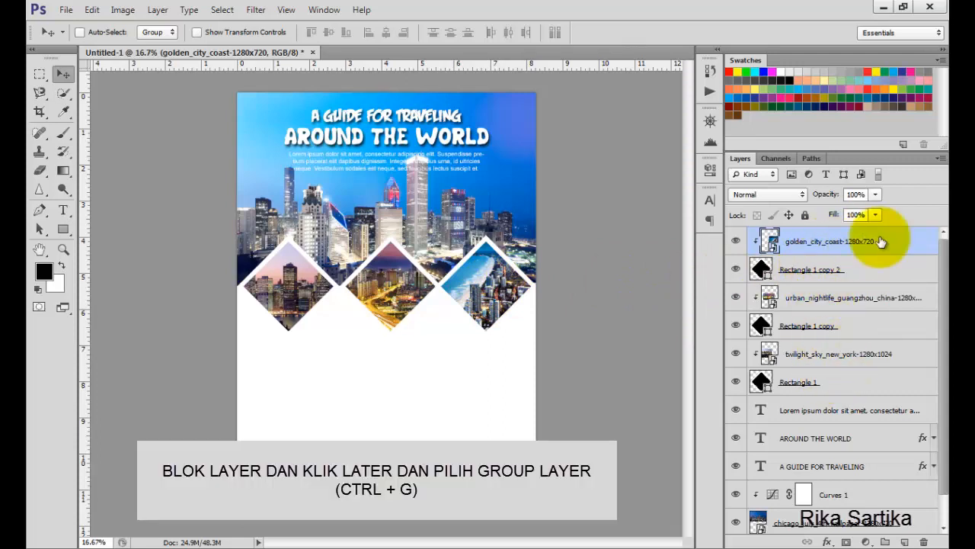
Step: Group the three diamond layers with their clipped city photos, and toggle the group's visibility off and on to check its contents
left_click(844, 390, "shift")
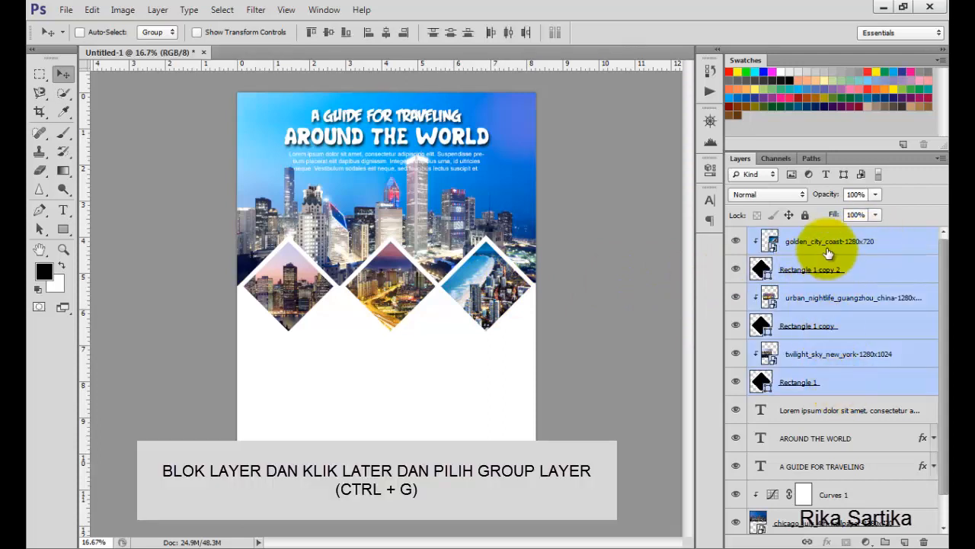
left_click(157, 19)
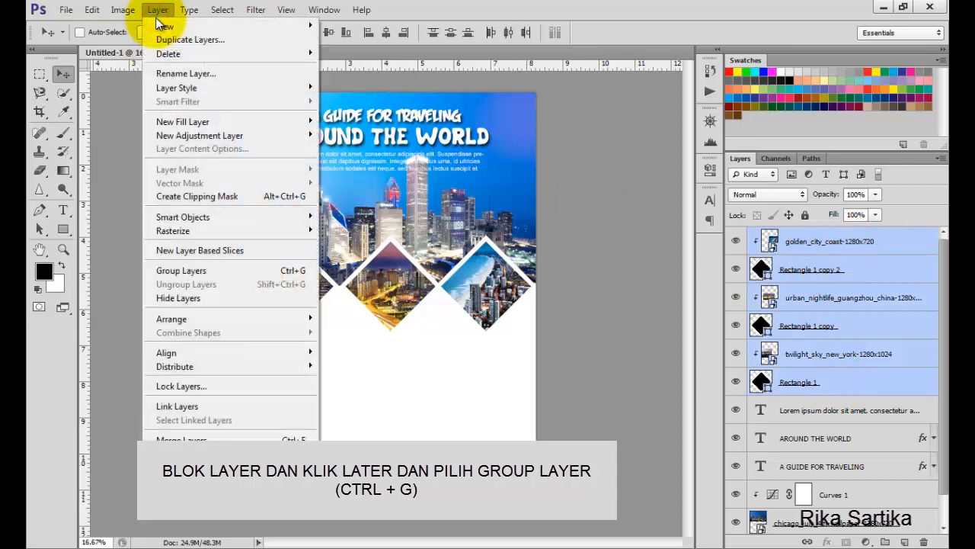
left_click(210, 276)
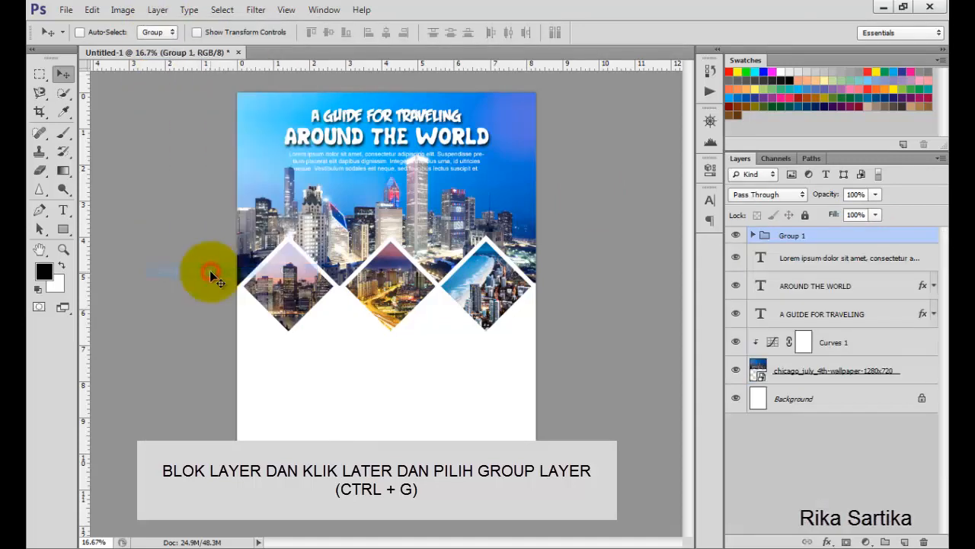
left_click(736, 234)
left_click(736, 235)
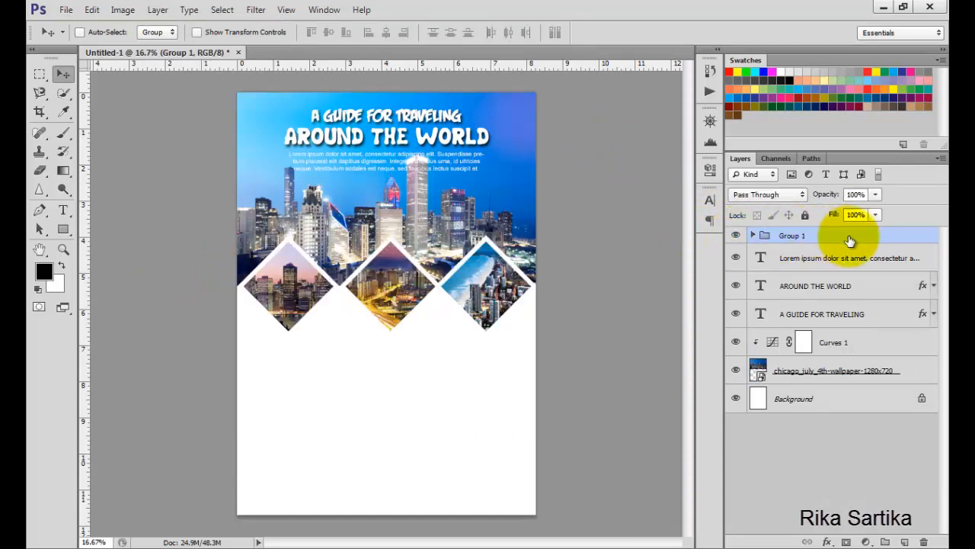
Step: Scale the middle diamond and its clipped Guangzhou photo together to 122%, keeping width and height linked
left_click(753, 235)
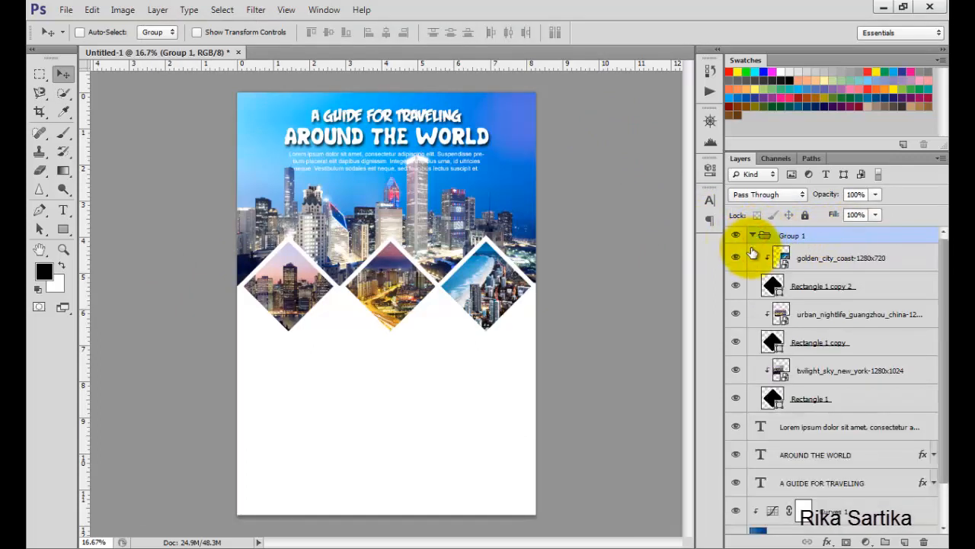
left_click(830, 313)
left_click(802, 344, "shift")
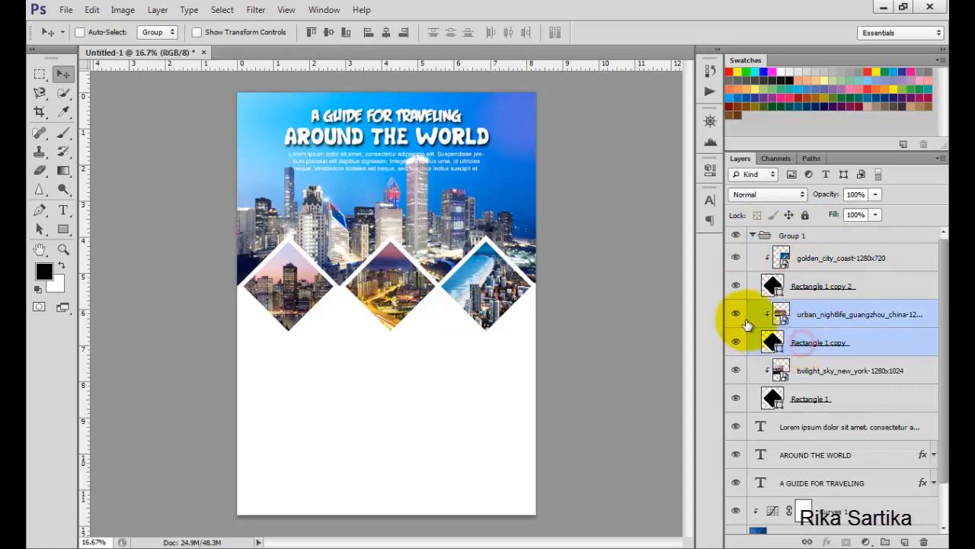
left_click(736, 313)
left_click(736, 313)
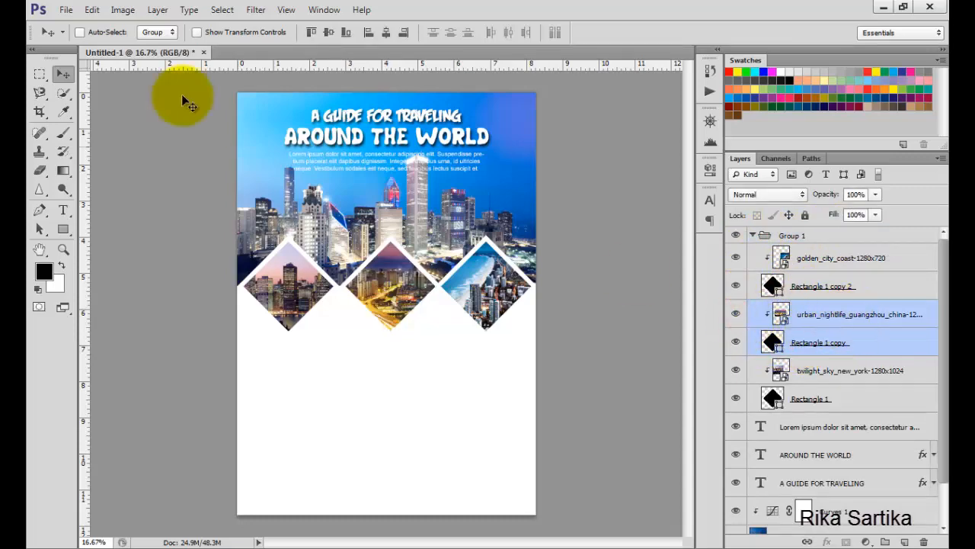
left_click(92, 10)
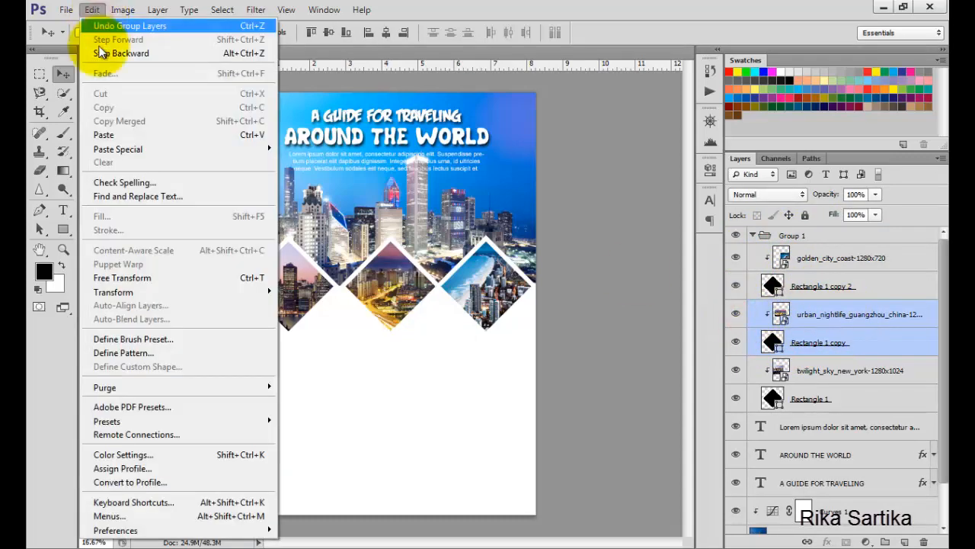
left_click(122, 278)
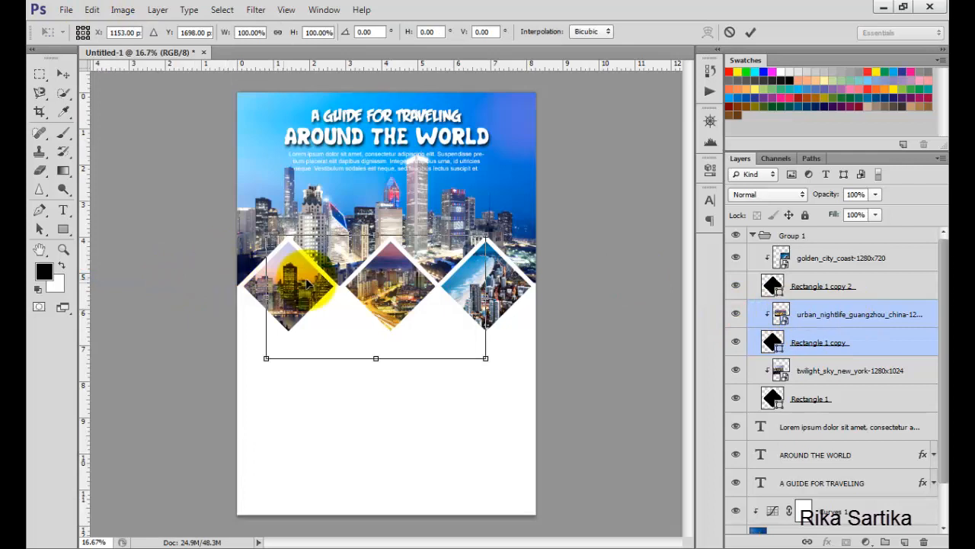
left_click(277, 32)
left_click_drag(220, 29, 240, 40)
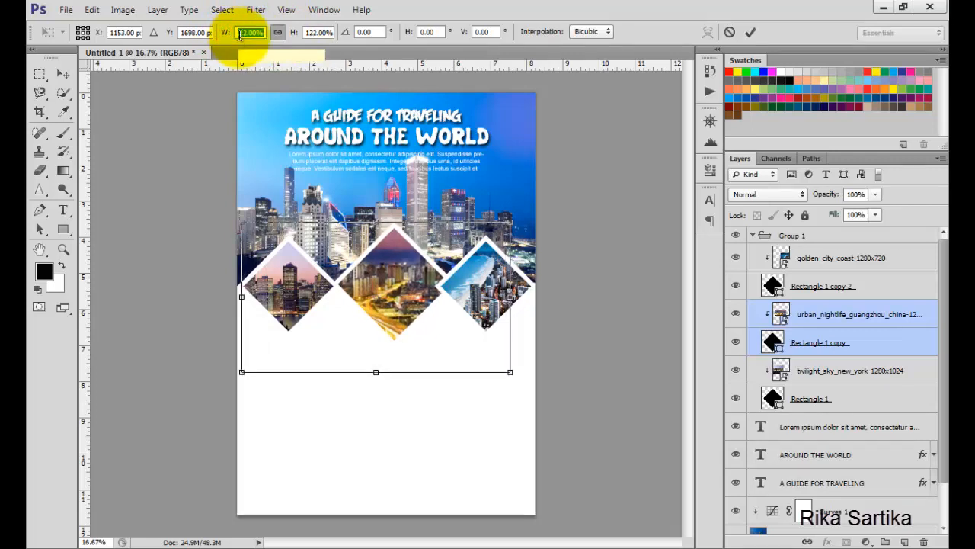
left_click(756, 32)
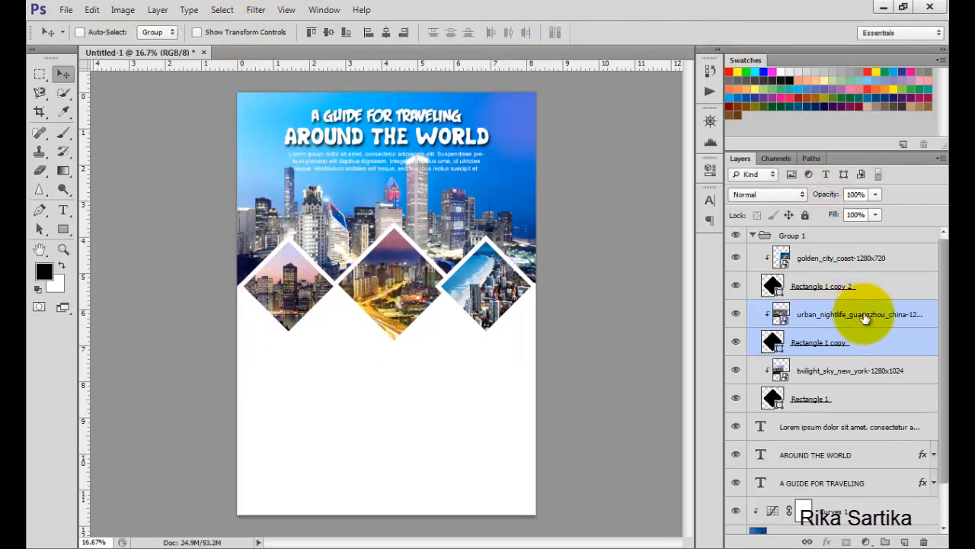
Step: Stack the enlarged diamond and its photo beneath the other diamonds in the group, and move the pair up level with their bottom corners
left_click_drag(860, 316, 851, 404)
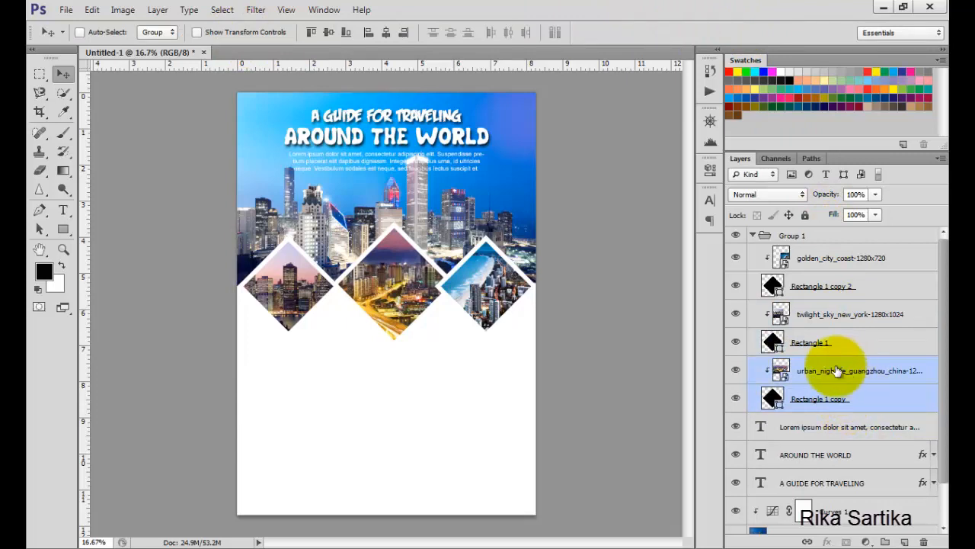
left_click_drag(371, 297, 382, 295)
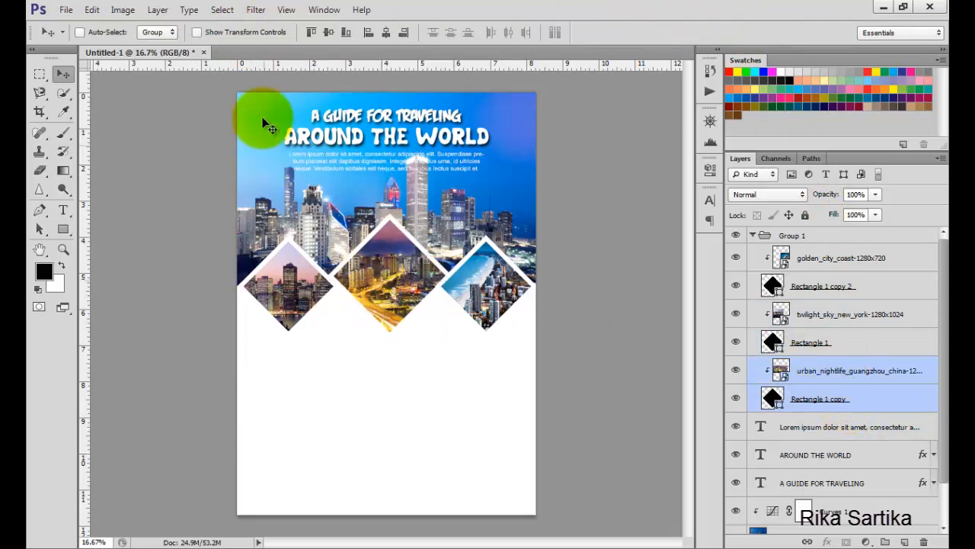
left_click(231, 33)
left_click(231, 34)
left_click_drag(366, 292, 362, 292)
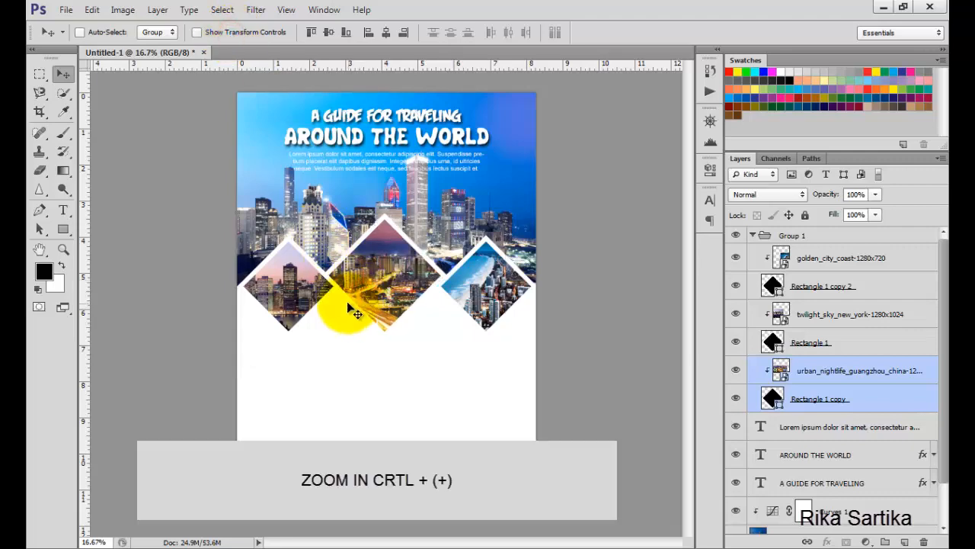
Step: Fine-position the enlarged diamond with its photo between the side diamonds, nudging it until its bottom corner lines up with theirs
key("ctrl+plus")
key("ctrl+plus")
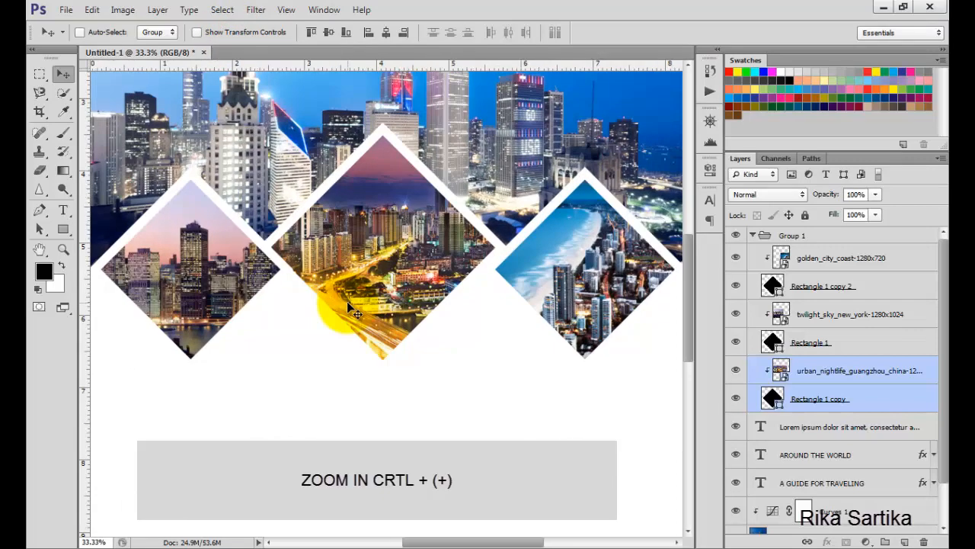
mouse_move(384, 242)
left_mouse_down()
mouse_move(384, 213)
mouse_move(387, 231)
left_mouse_up()
key("Right")
key("Right")
key("Right")
key("Right")
key("Right")
key("Right")
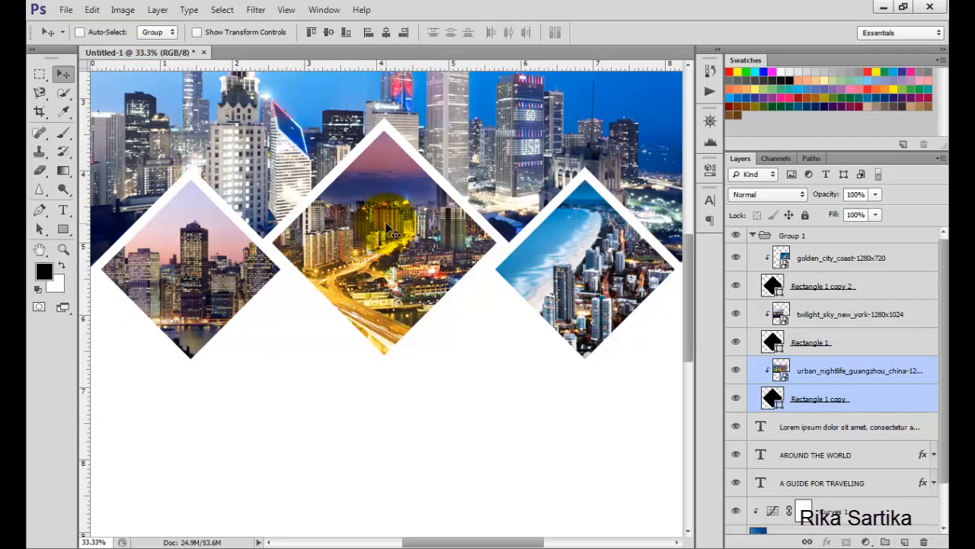
key("shift+Down")
key("shift+Down")
key("shift+Down")
key("shift+Down")
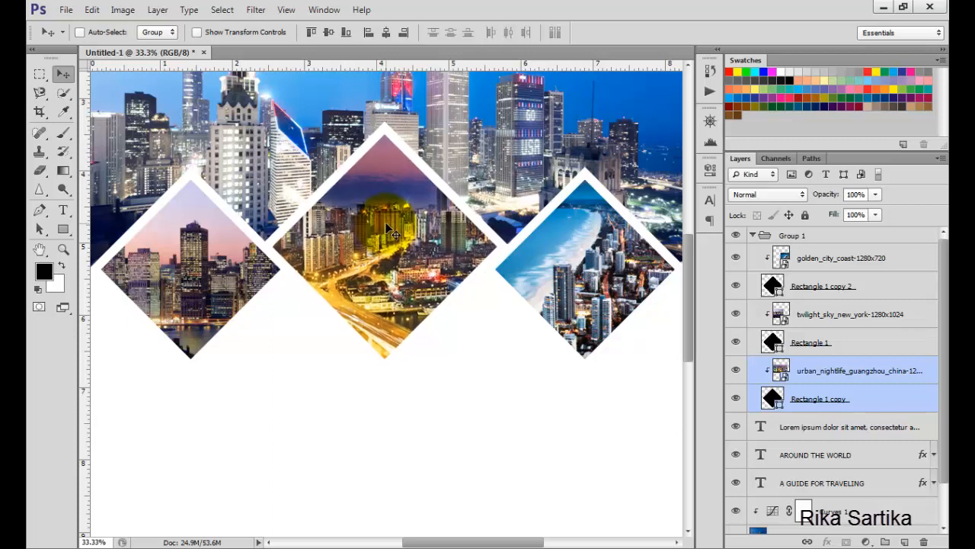
Step: Nudge the enlarged middle diamond and its photo down and back up to level its bottom corner with the side diamonds
key("shift+Down")
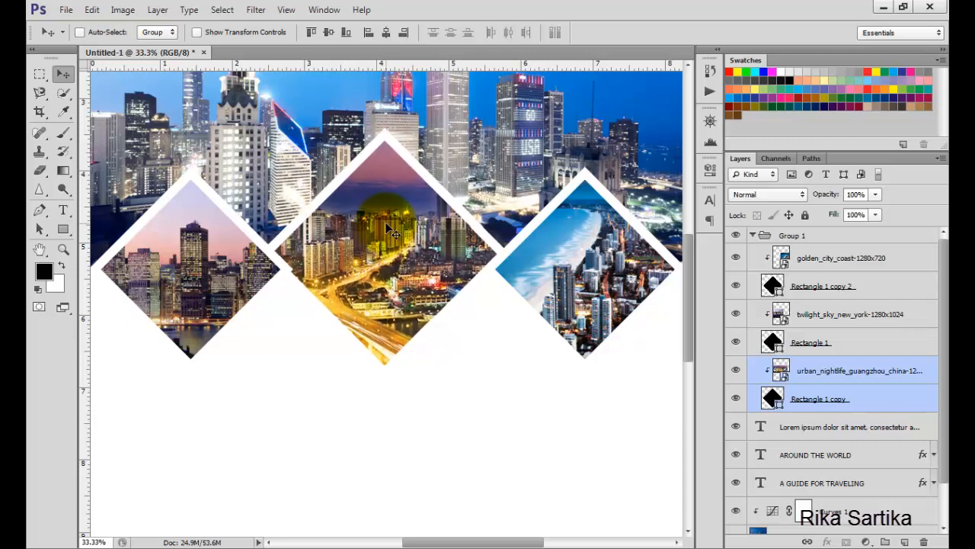
key("shift+Up")
key("shift+Up")
key("shift+Up")
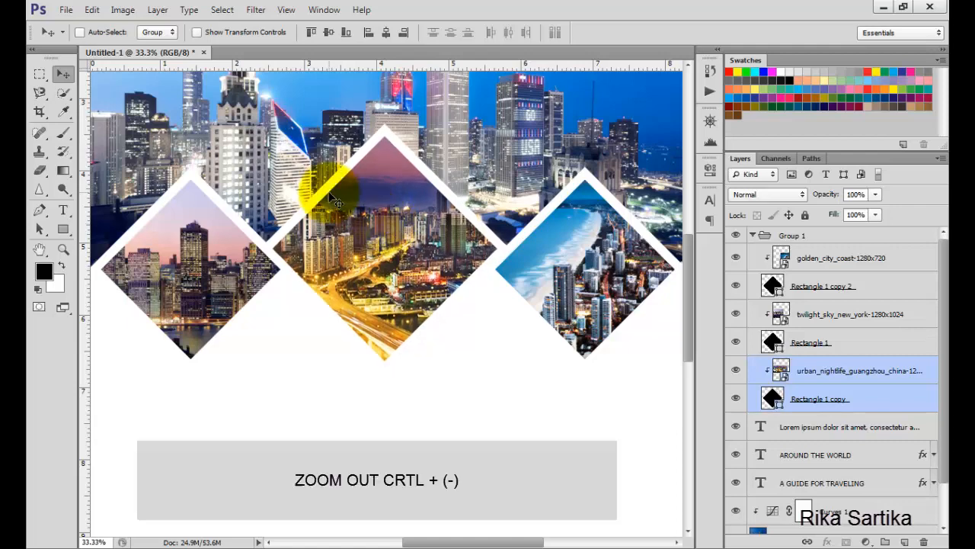
key("ctrl+minus")
key("ctrl+minus")
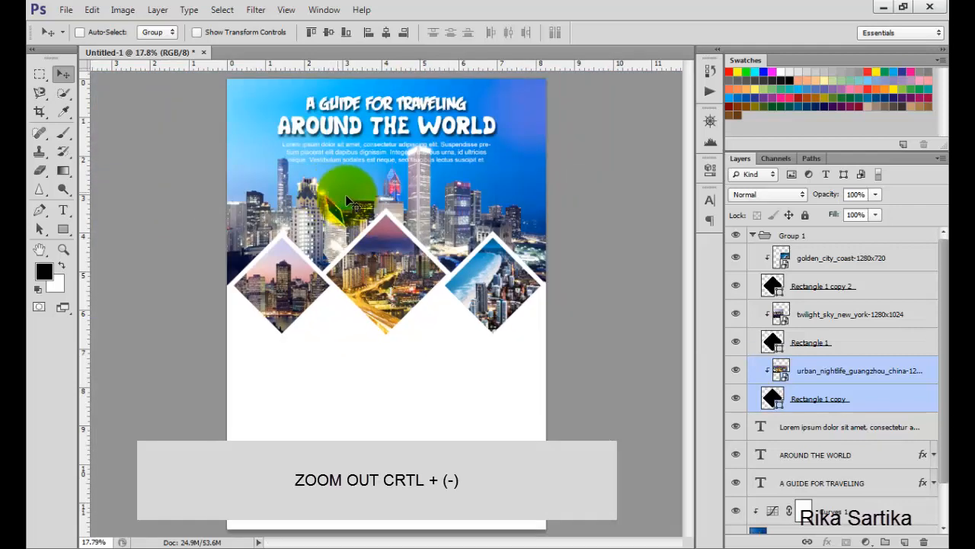
Step: Collapse the diamond group and apply a Drop Shadow layer style to the whole group with its preset values
left_click(754, 236)
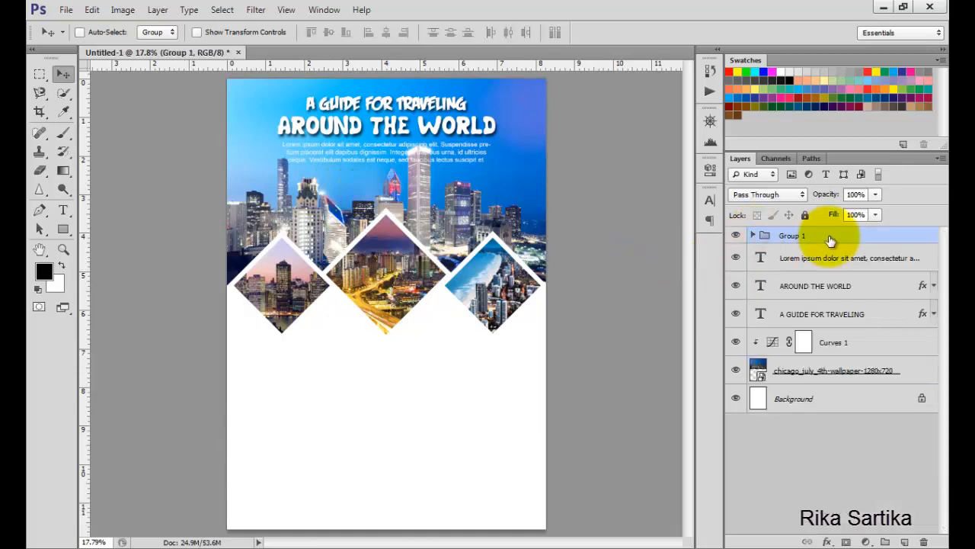
right_click(853, 242)
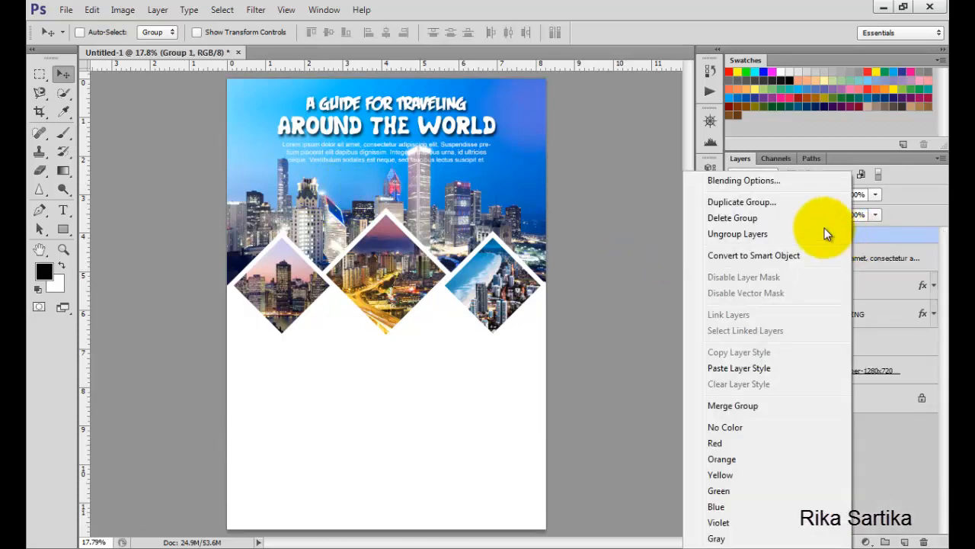
left_click(762, 184)
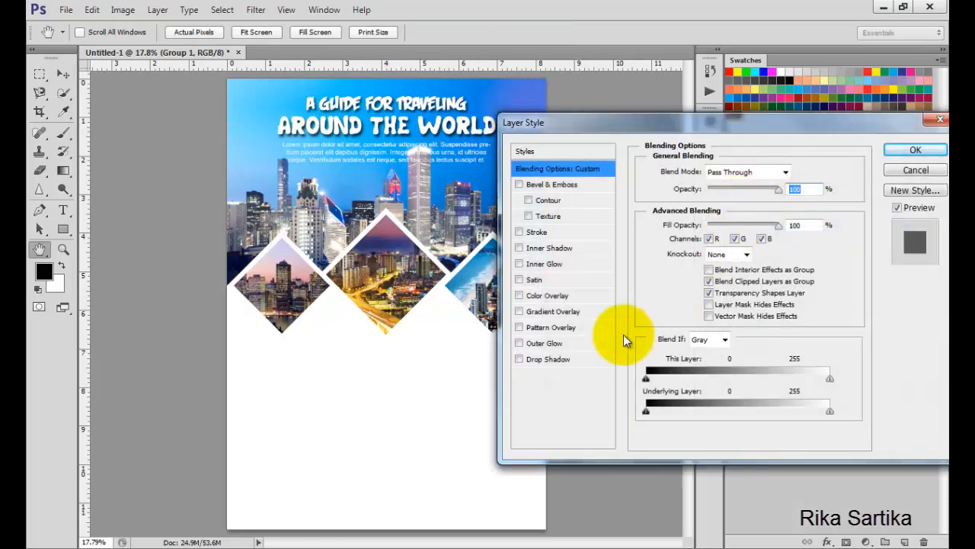
left_click(557, 359)
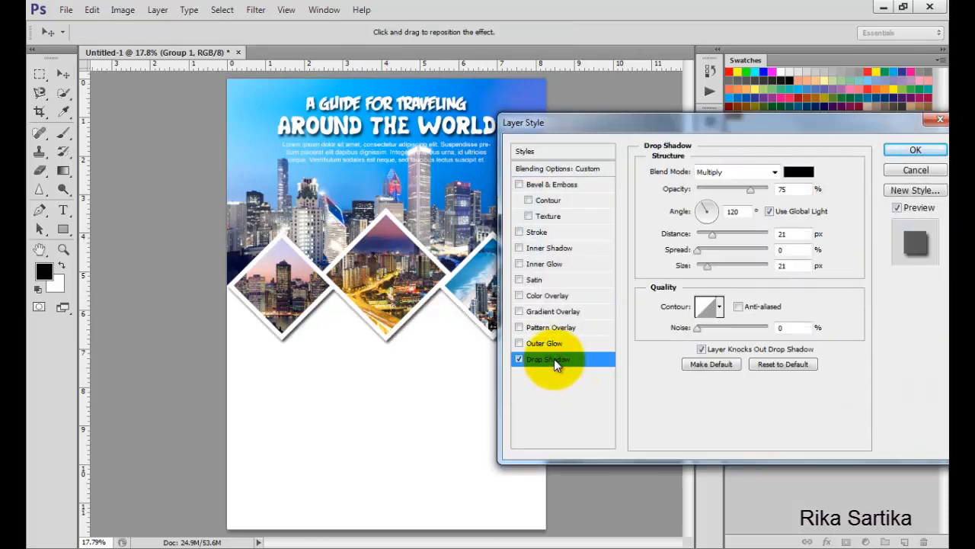
left_click(897, 152)
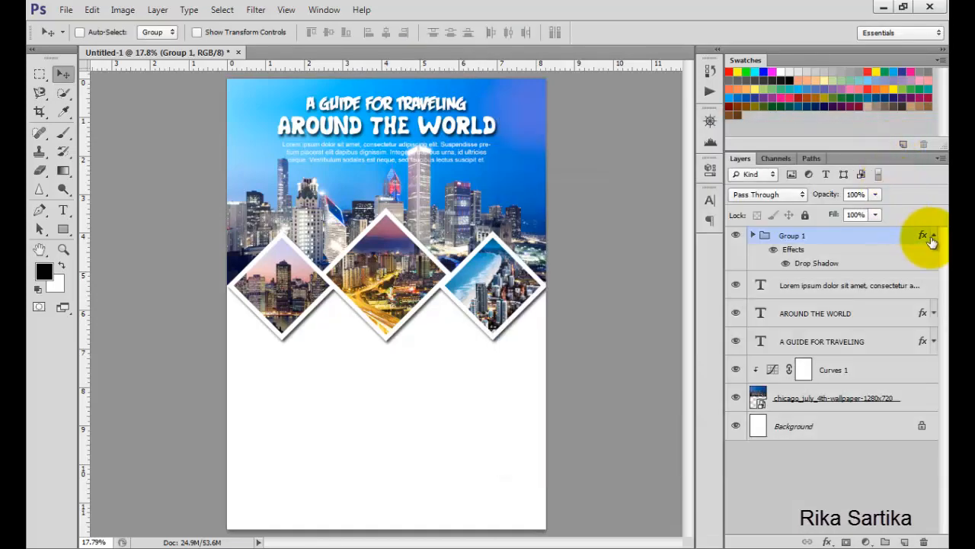
left_click(931, 235)
left_click(892, 237)
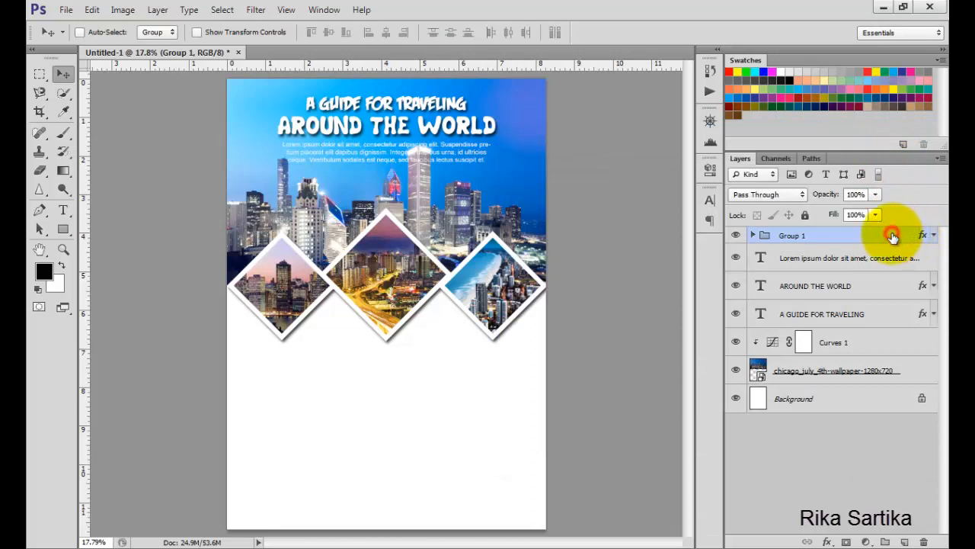
Step: Draw a rectangle about 2671 by 3588 px covering the whole page, and stack it directly above the Background layer
left_click(67, 231)
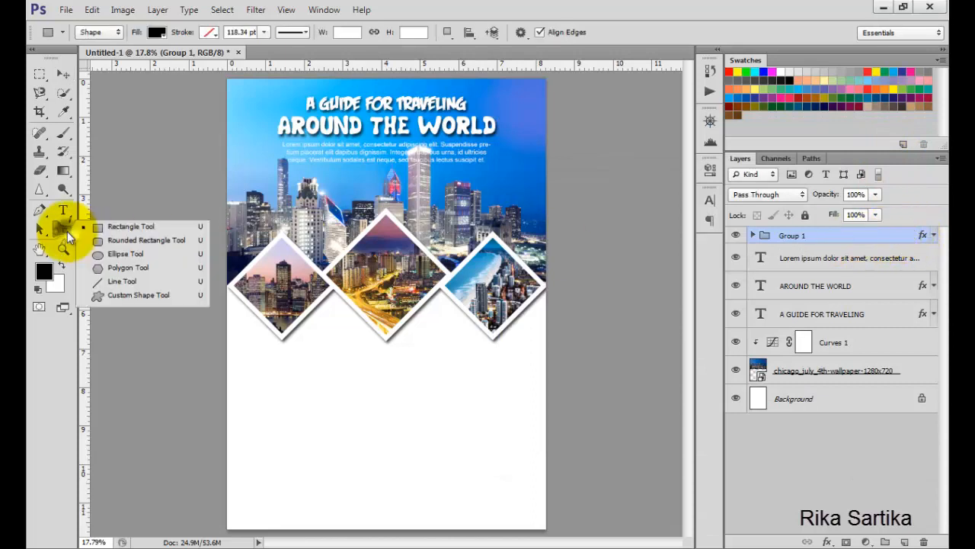
left_click(136, 226)
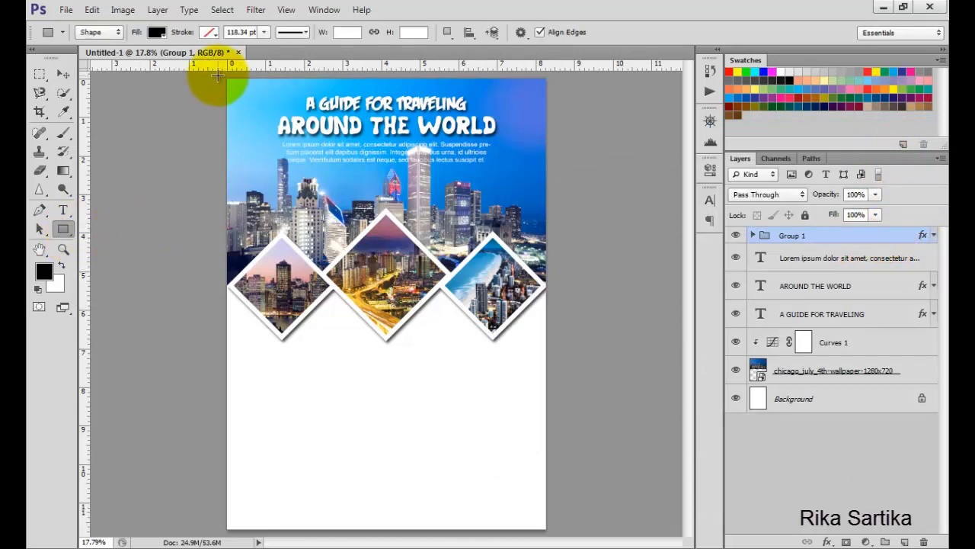
left_click_drag(218, 76, 560, 533)
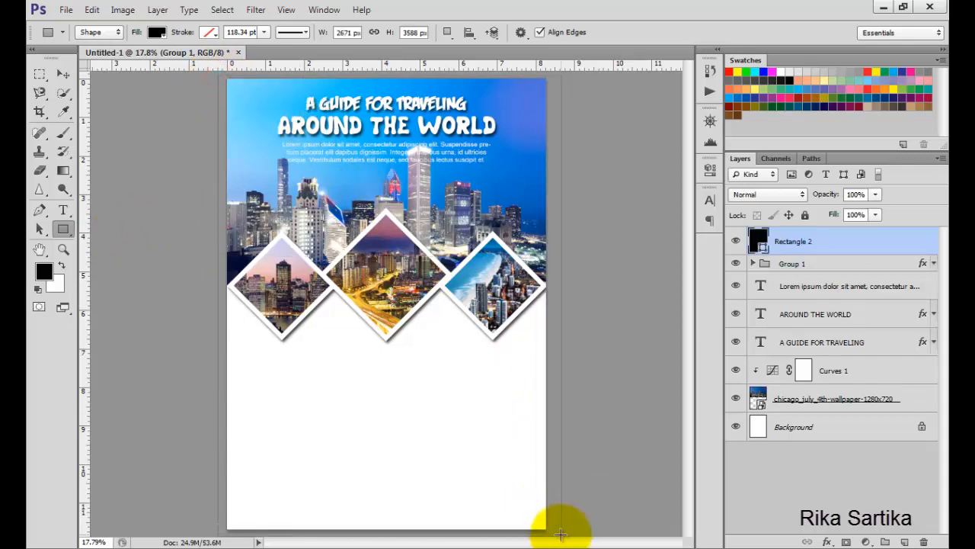
left_click_drag(856, 240, 848, 398)
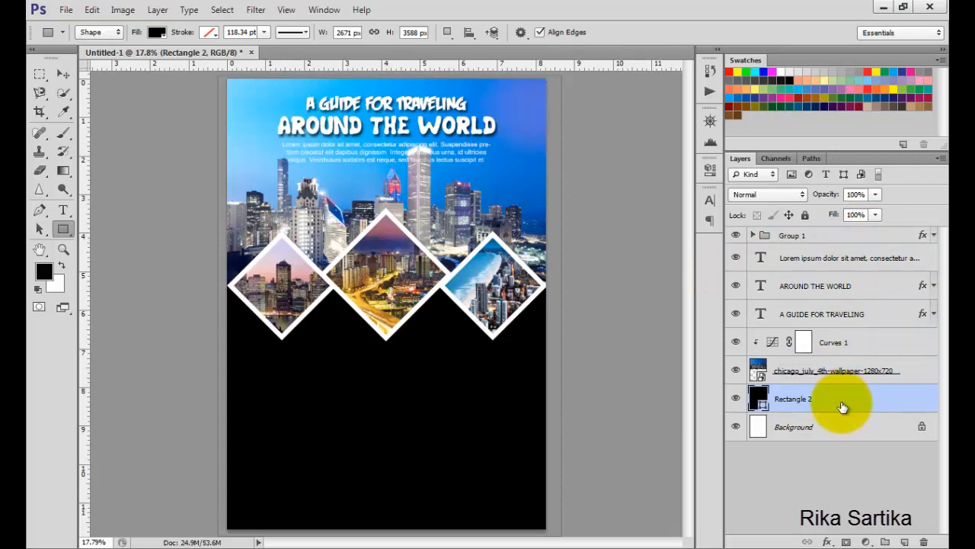
Step: Fill the page-sized rectangle with pale yellow
left_click(156, 32)
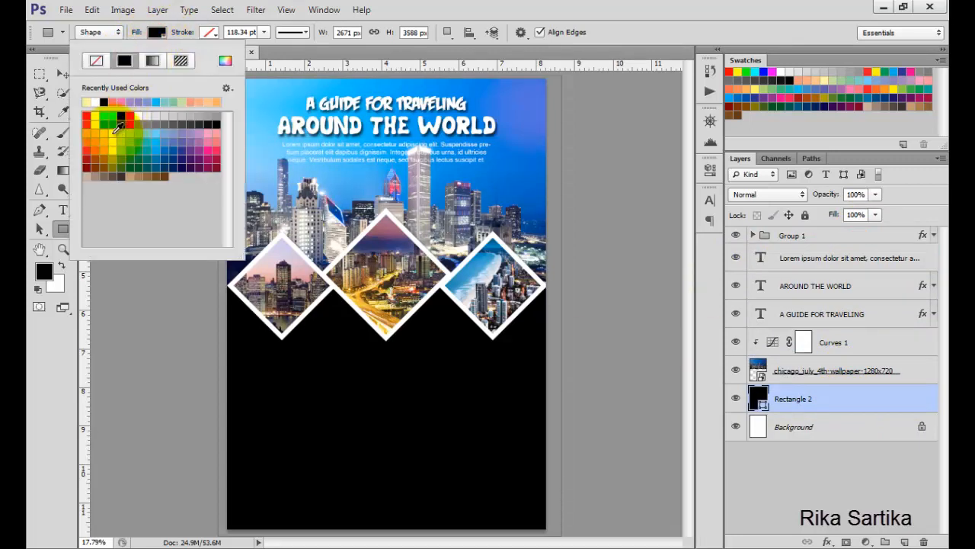
left_click(112, 124)
left_click(137, 46)
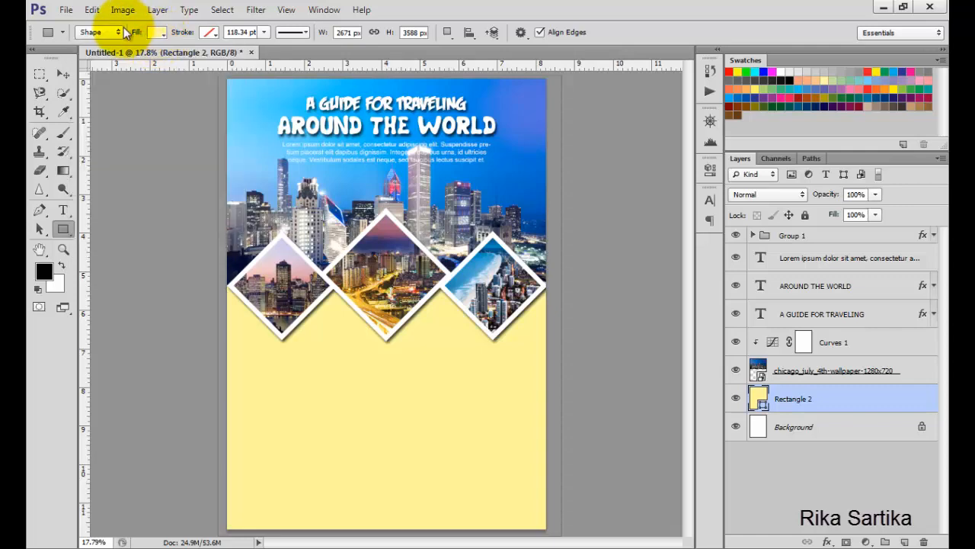
Step: Place the background-islamic-5 image into the flyer directly above the pale yellow rectangle
left_click(67, 10)
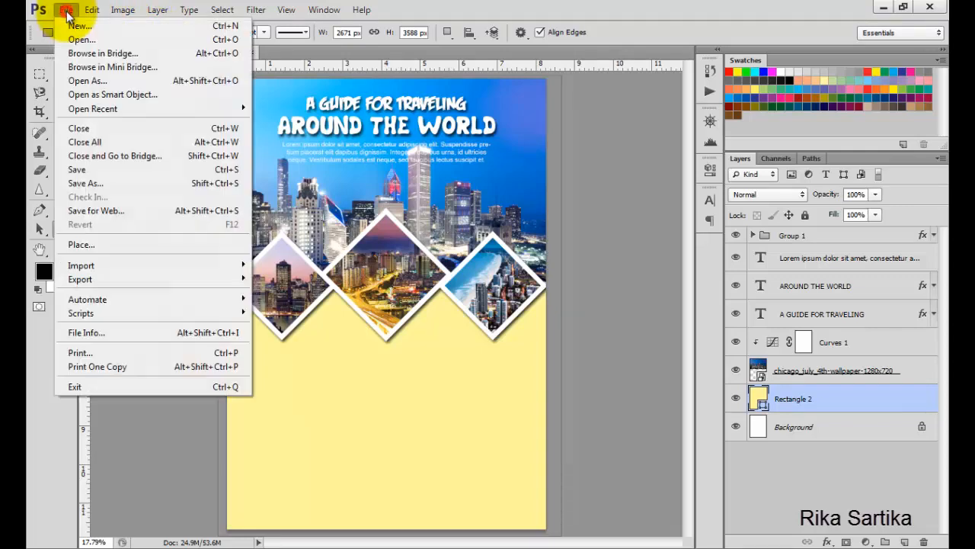
left_click(84, 244)
left_click(400, 174)
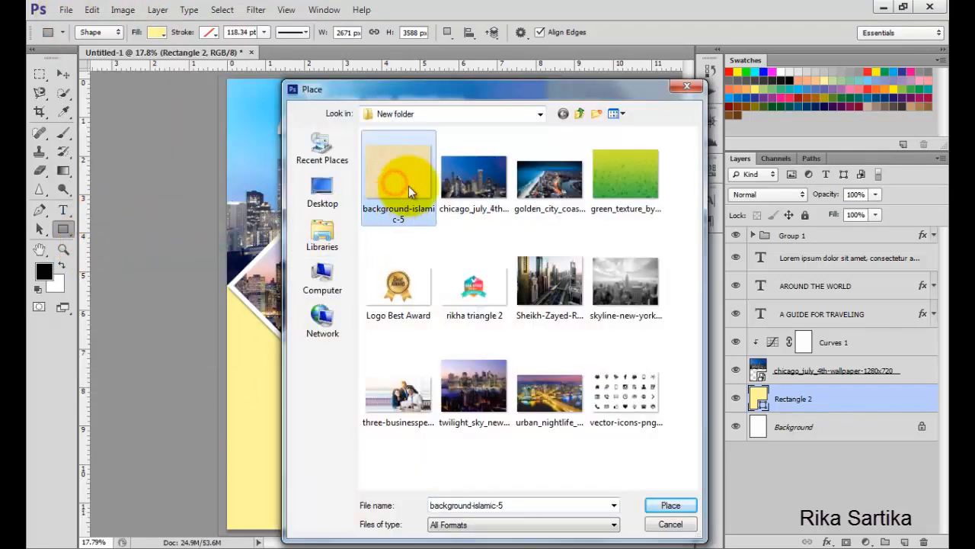
left_click(666, 505)
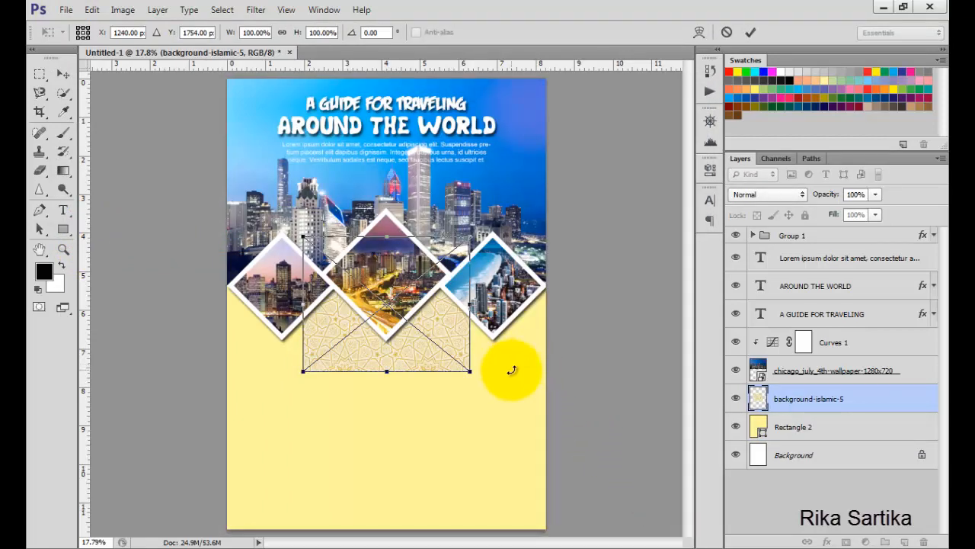
Step: Enlarge the placed pattern to about 207% so it covers the lower page, and reduce its layer opacity to 15%
left_click_drag(470, 372, 563, 466)
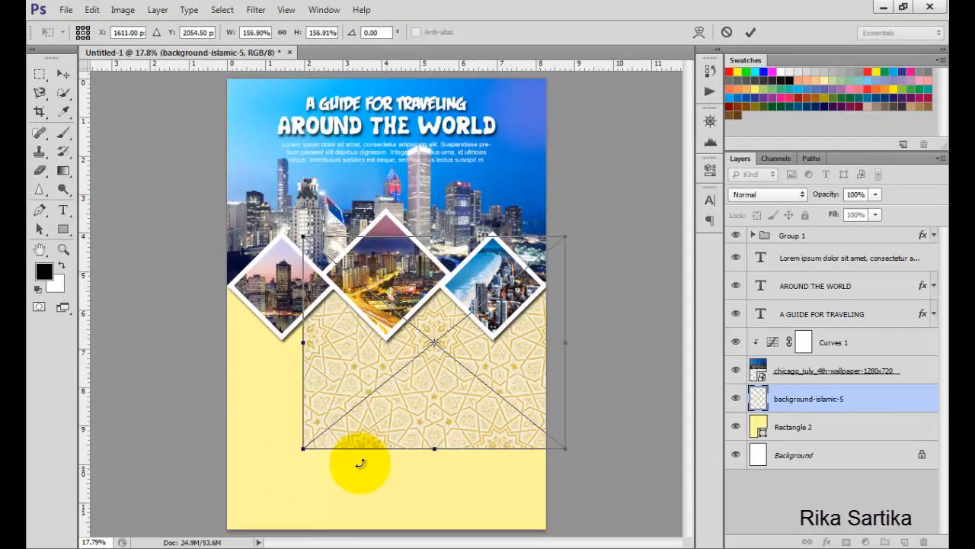
left_click_drag(305, 450, 220, 511)
left_click_drag(325, 425, 329, 445)
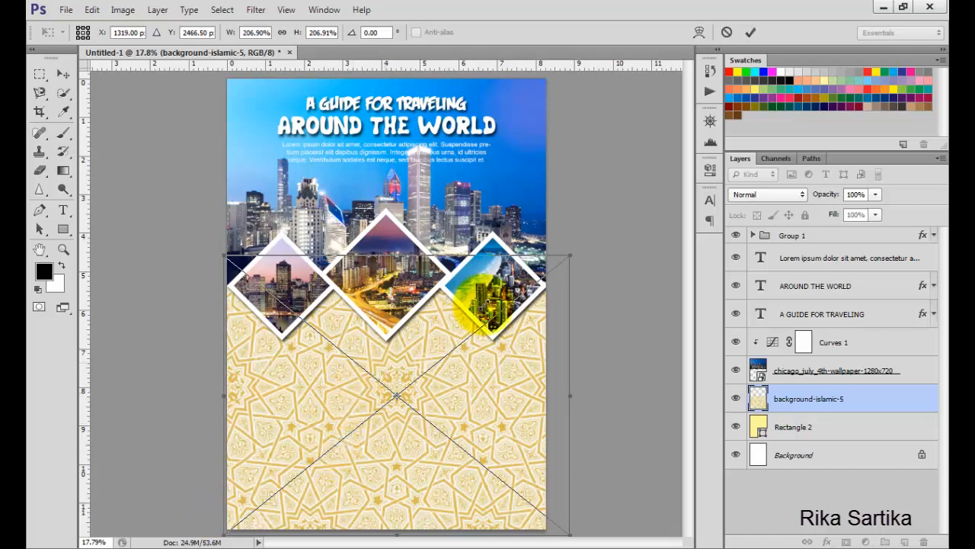
left_click(755, 33)
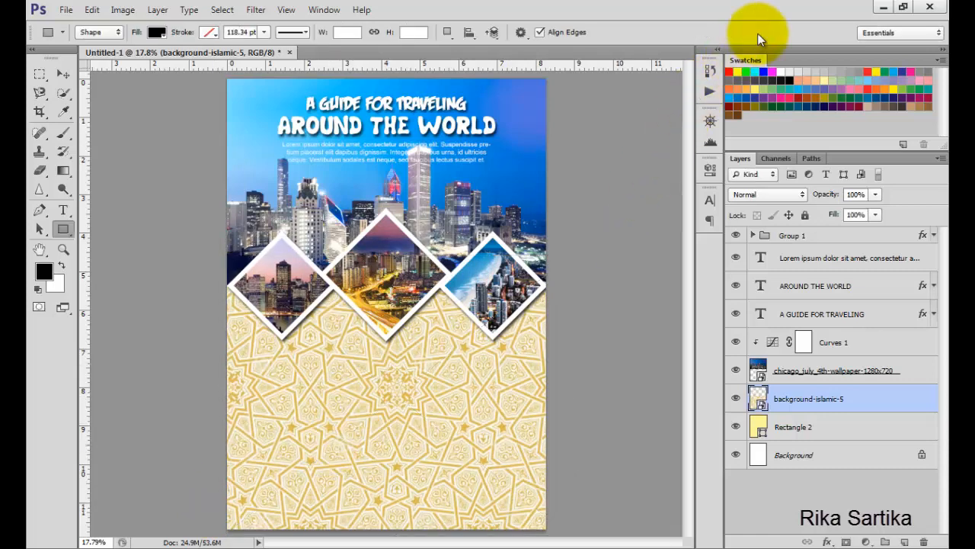
left_click(876, 195)
left_click_drag(874, 211, 814, 214)
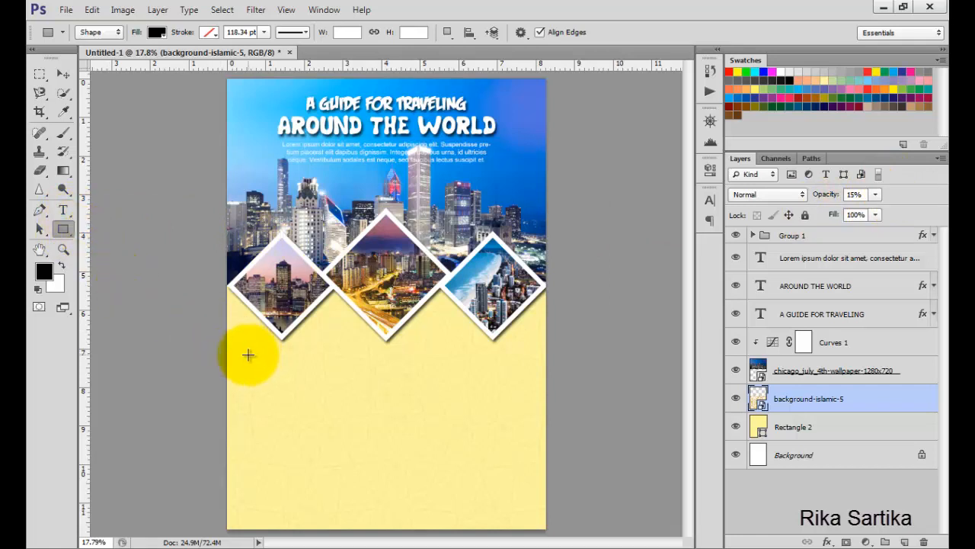
Step: Draw a rectangle about 545 by 130 px below the New York diamond and fill it with orange
left_click_drag(247, 355, 318, 371)
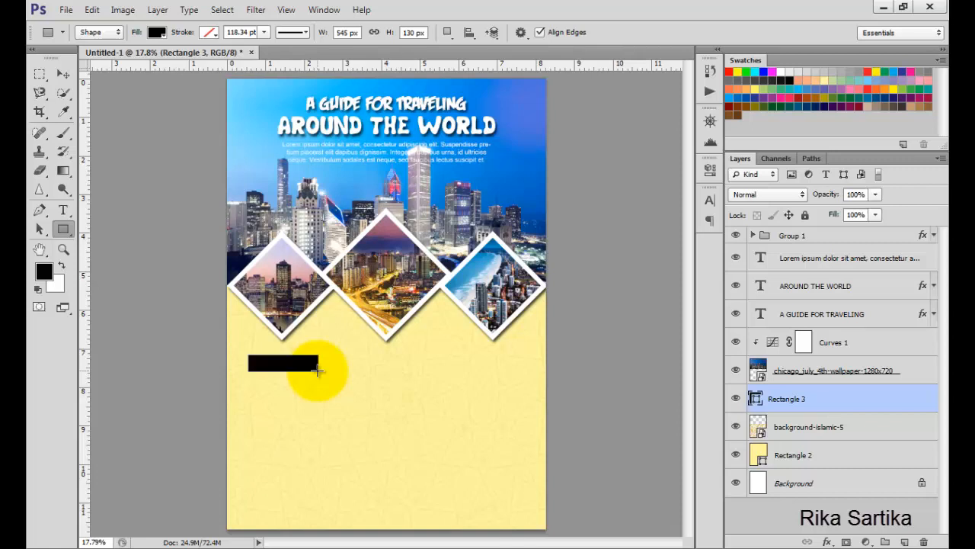
left_click(156, 32)
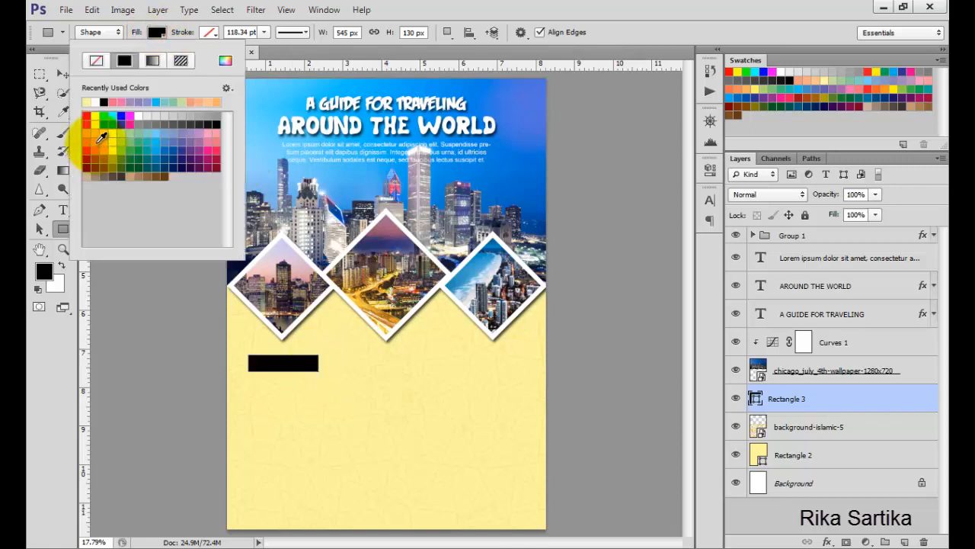
left_click(98, 141)
left_click(96, 147)
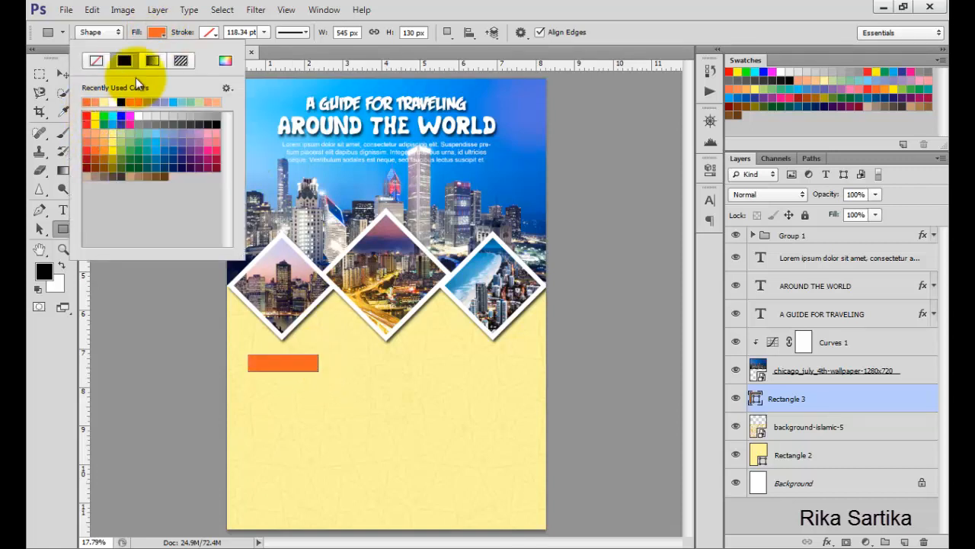
left_click(156, 33)
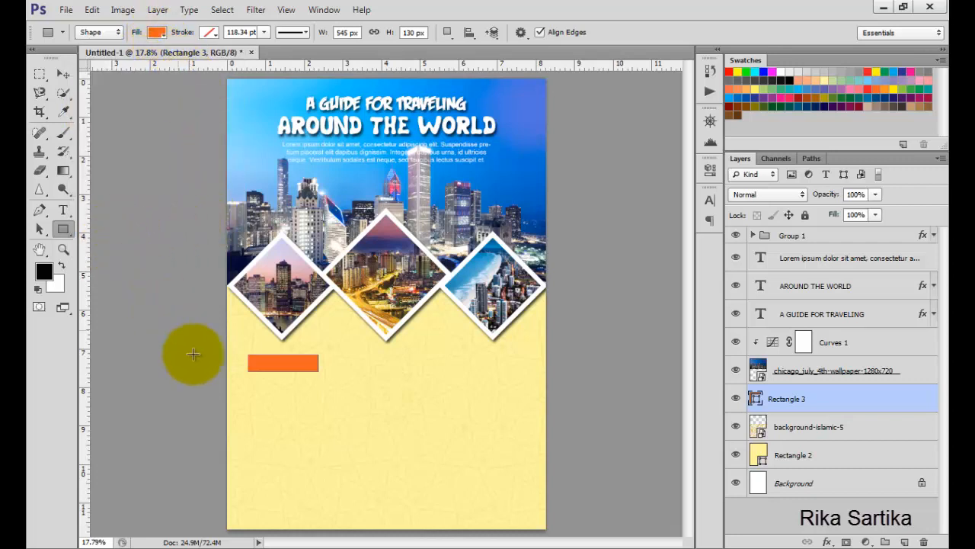
Step: Draw a wider rectangle about 786 by 147 px overlapping the orange bar's lower edge, and fill it with green
left_click_drag(246, 367, 345, 385)
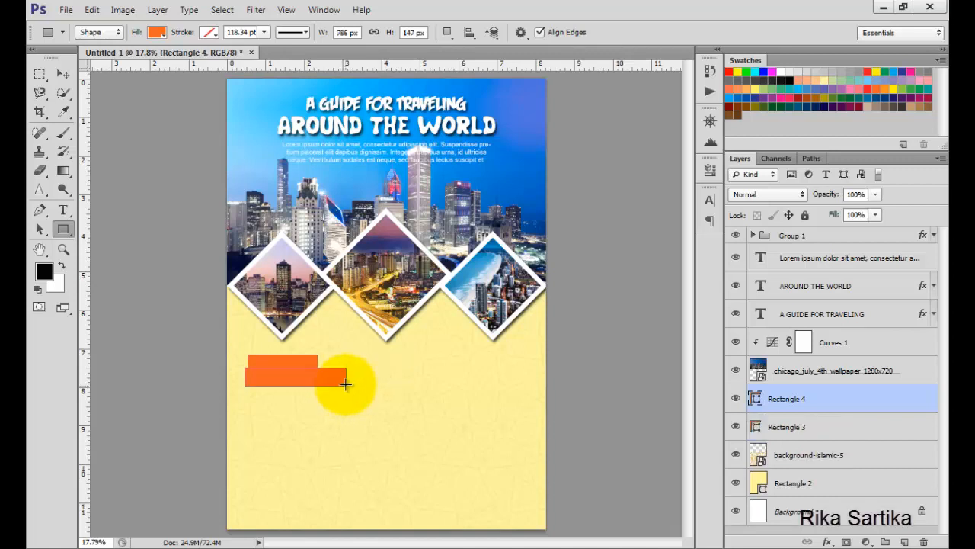
left_click(157, 32)
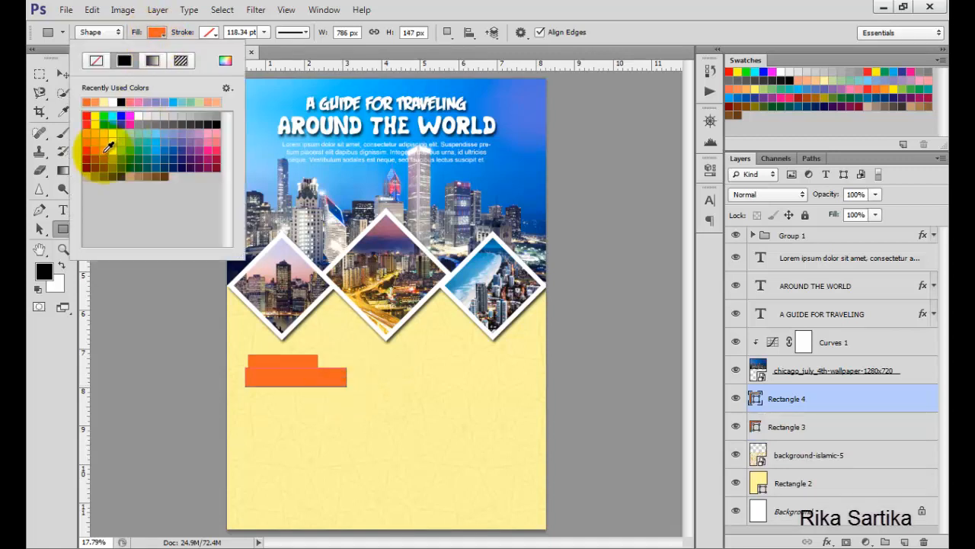
left_click(144, 147)
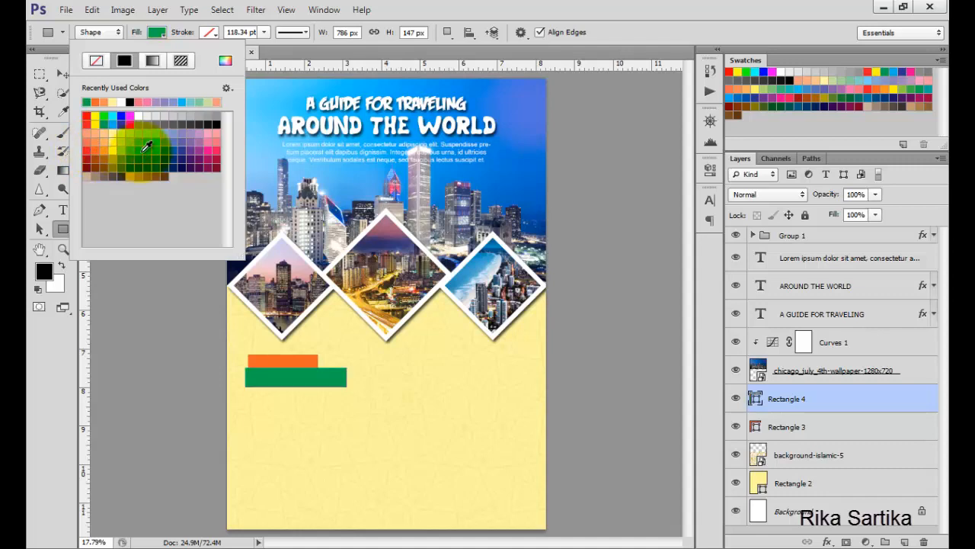
left_click(155, 34)
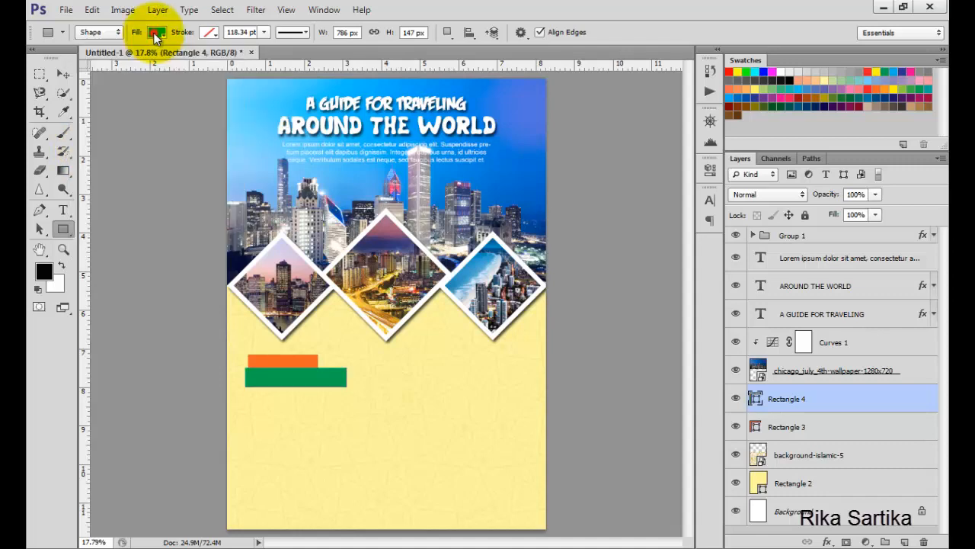
Step: Distort the green bar by pulling its upper-right corner inward so the right end slants
left_click(91, 9)
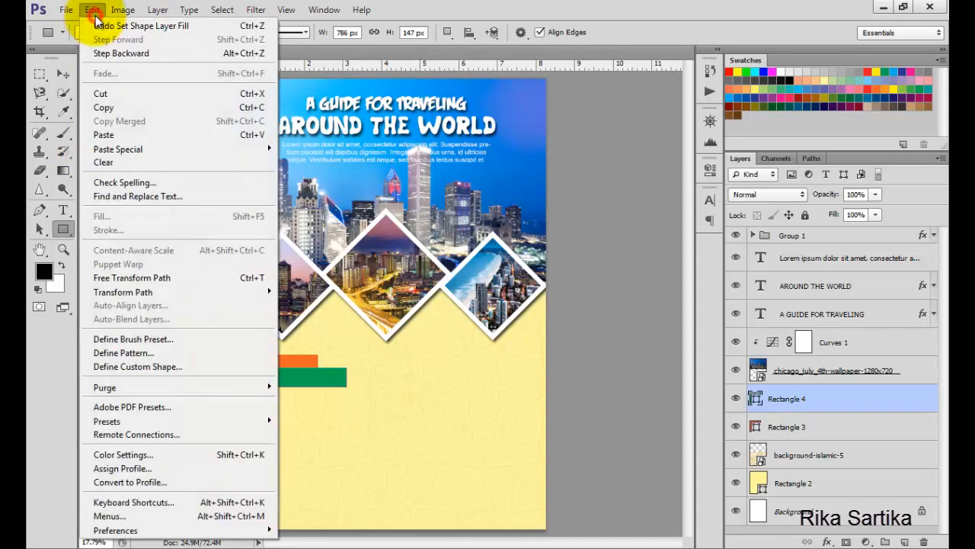
left_click(198, 279)
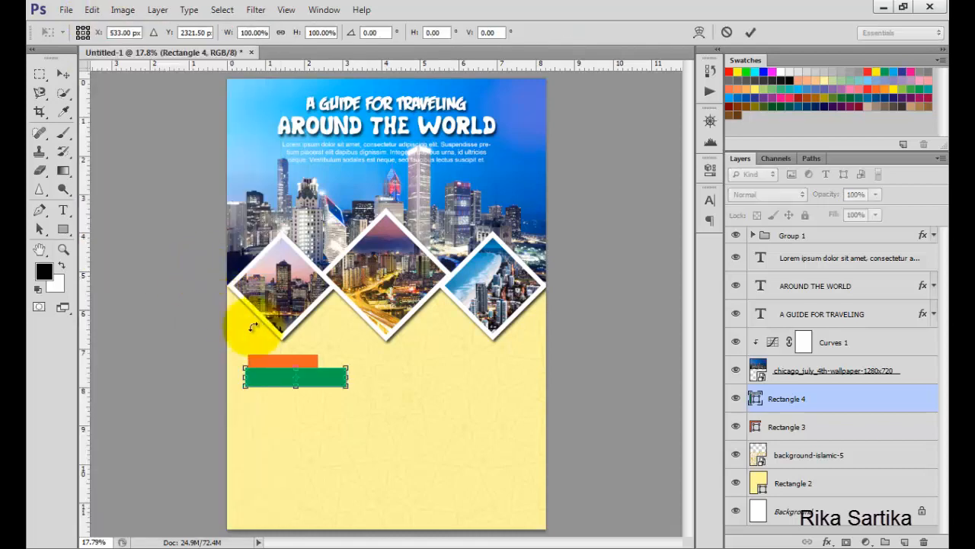
left_click(91, 10)
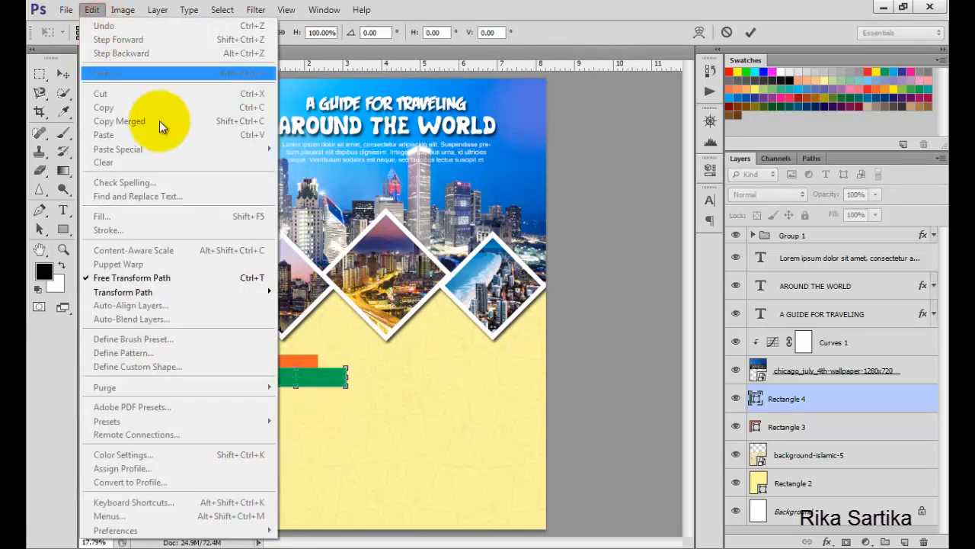
mouse_move(221, 292)
left_click(301, 353)
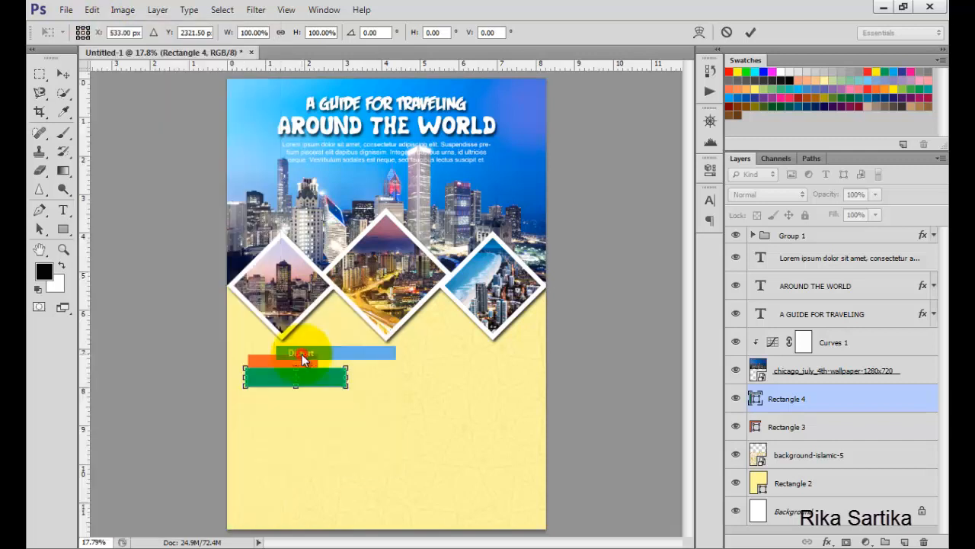
left_click_drag(344, 371, 336, 373)
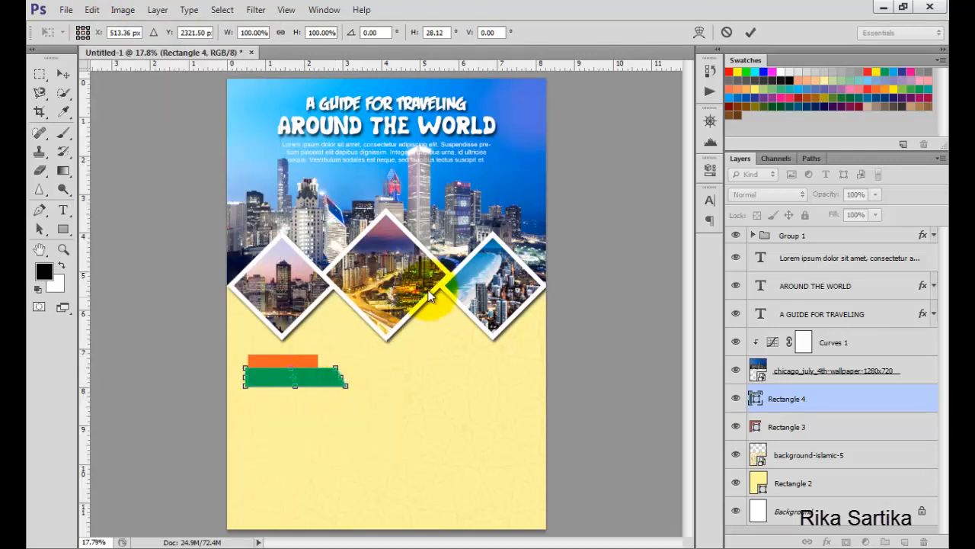
left_click(752, 32)
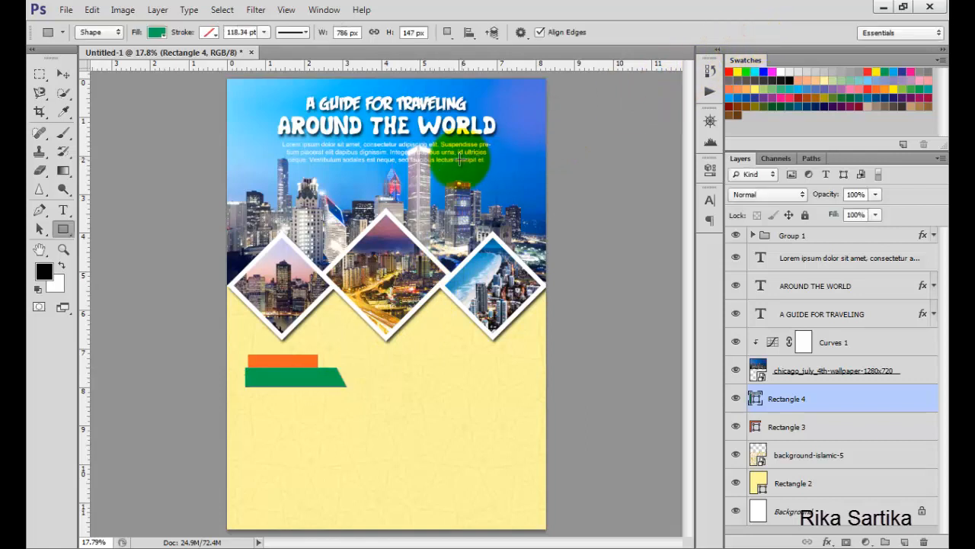
Step: Shift the slanted green bar slightly left so it extends further past the orange bar's left end
left_click(64, 78)
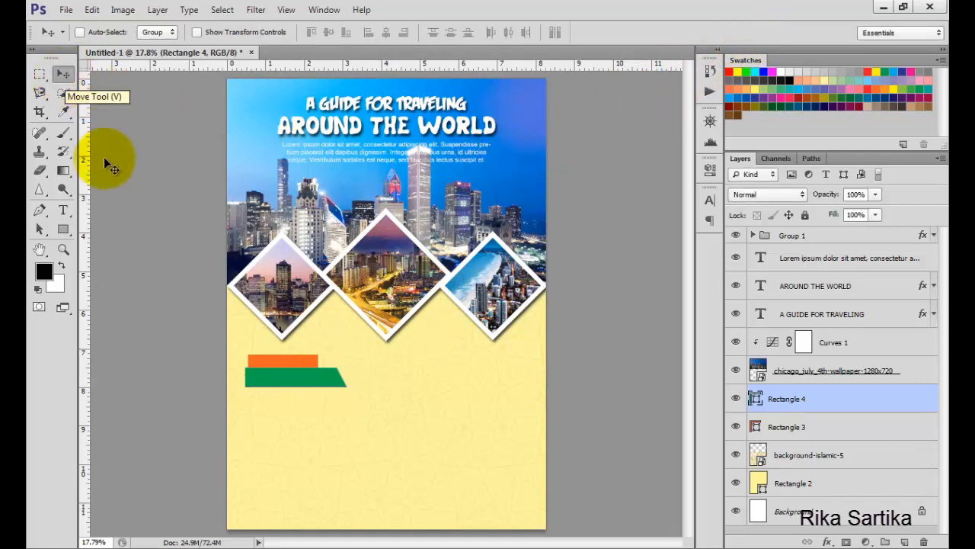
left_click_drag(307, 374, 299, 374)
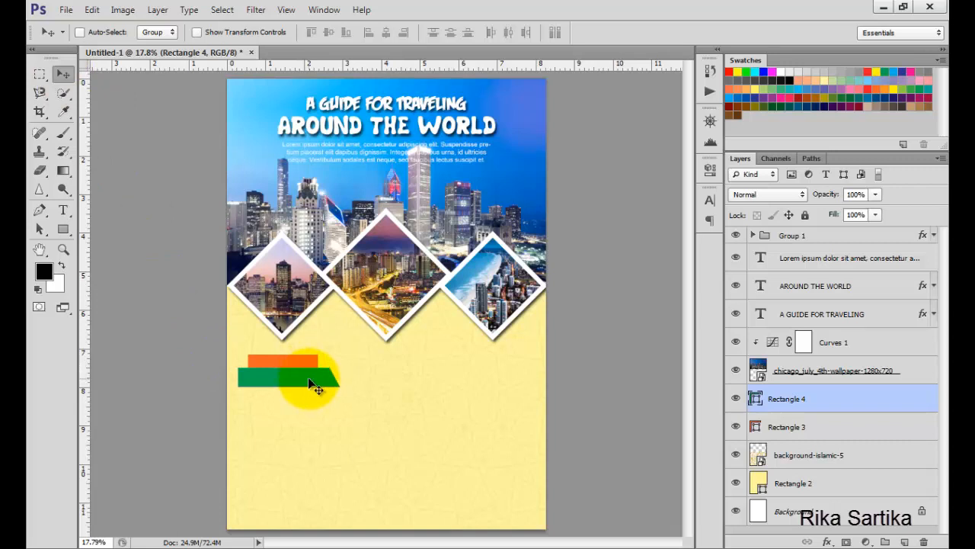
left_click_drag(309, 378, 307, 378)
Step: Duplicate the slanted green bar's layer and flip the copy vertically
right_click(841, 394)
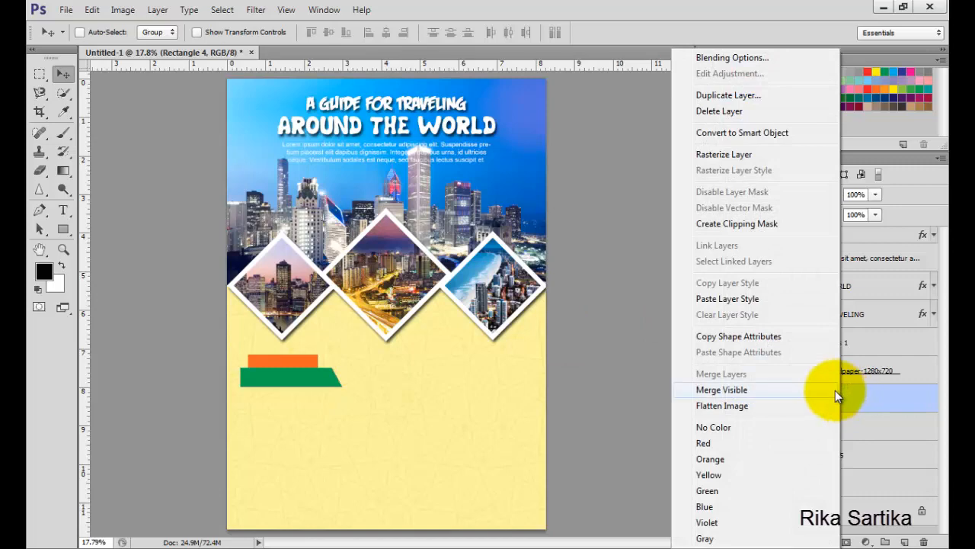
left_click(753, 97)
left_click(610, 174)
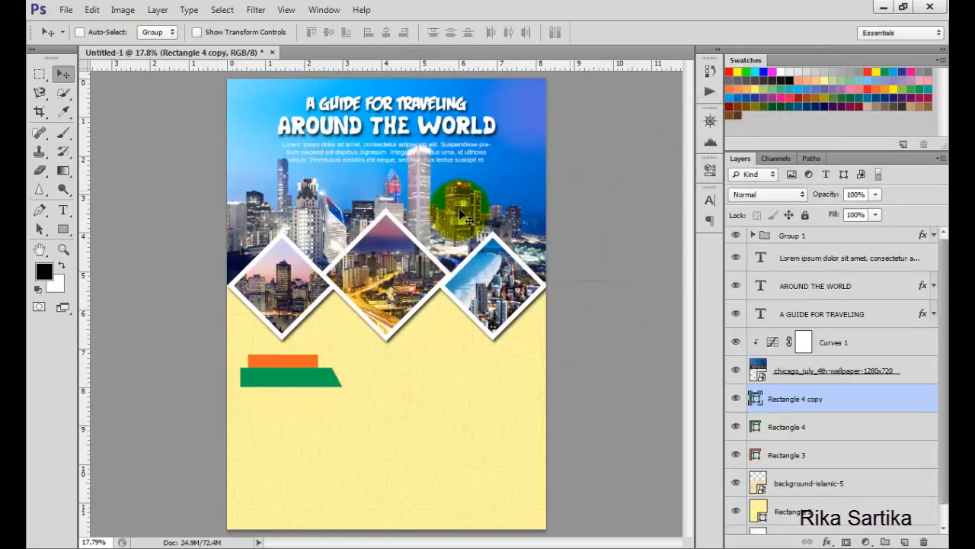
left_click(92, 10)
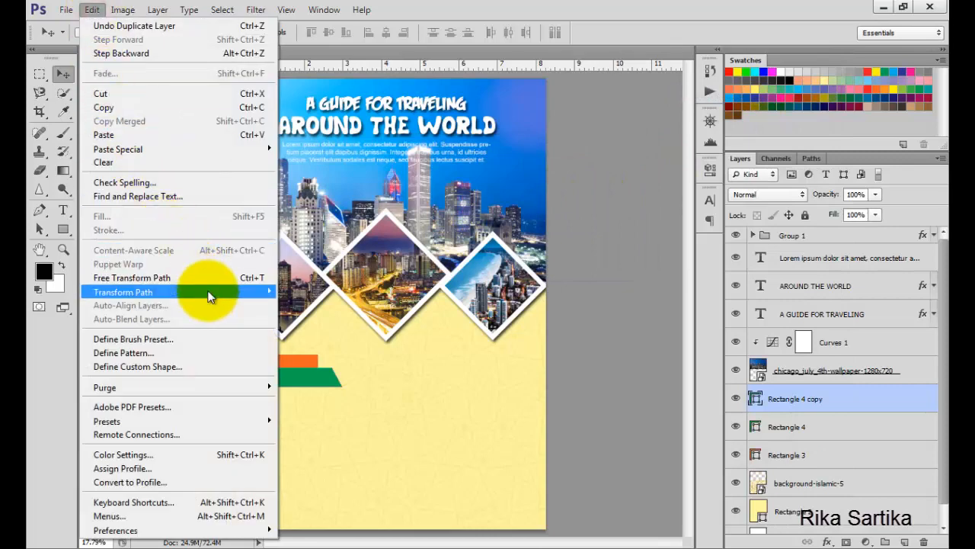
mouse_move(209, 292)
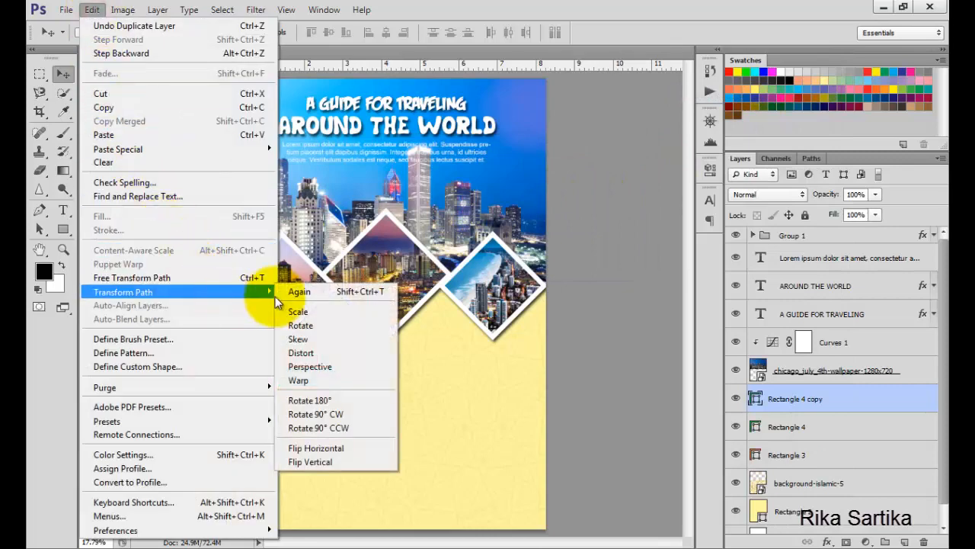
left_click(320, 462)
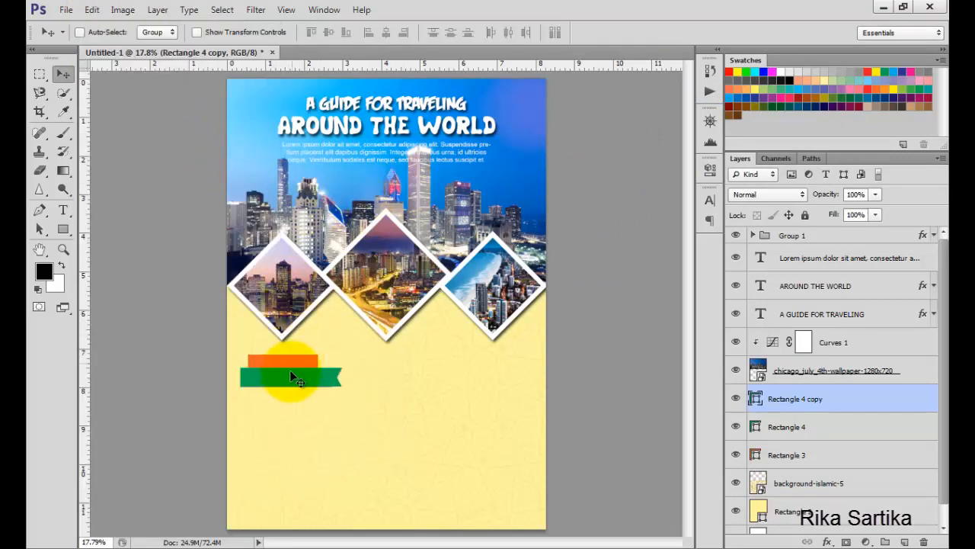
Step: Move the flipped copy directly beneath the original green bar so both form a right-pointing arrow label
left_click_drag(290, 373, 293, 390)
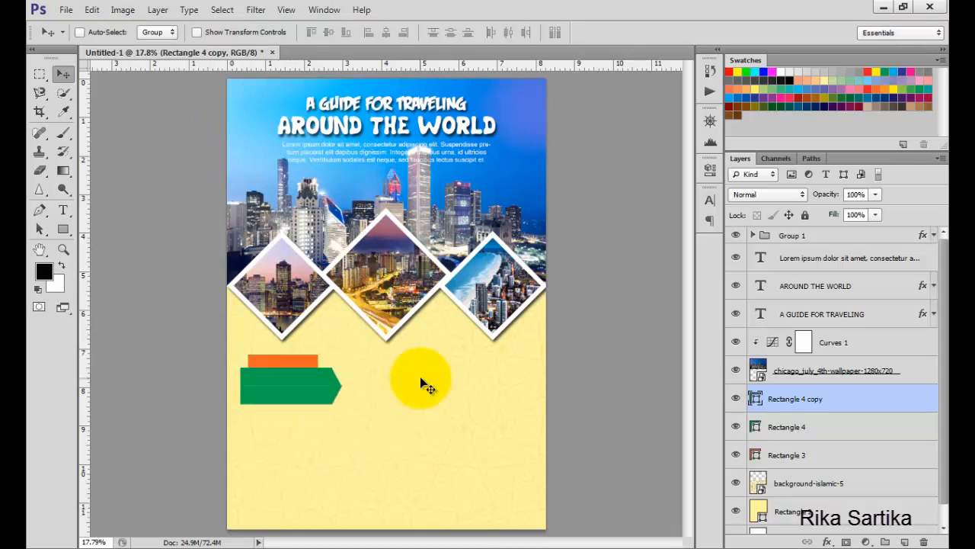
key("Up")
key("Up")
left_click(830, 454)
left_click(834, 423)
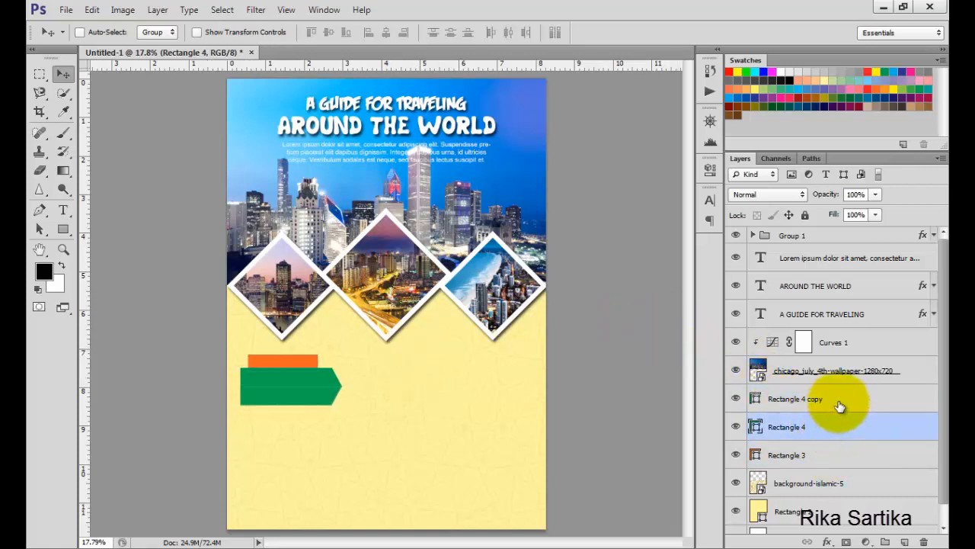
left_click(841, 455)
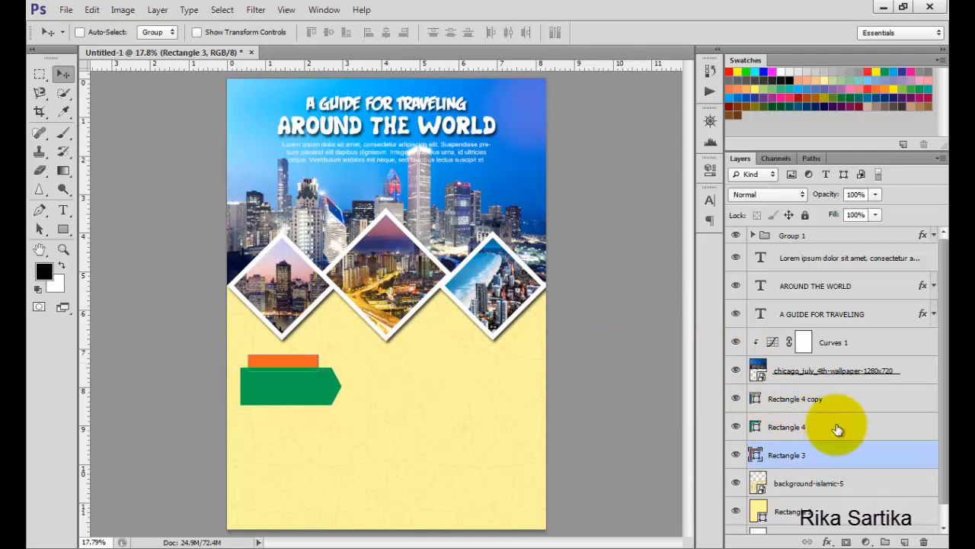
left_click(834, 426)
left_click(838, 453)
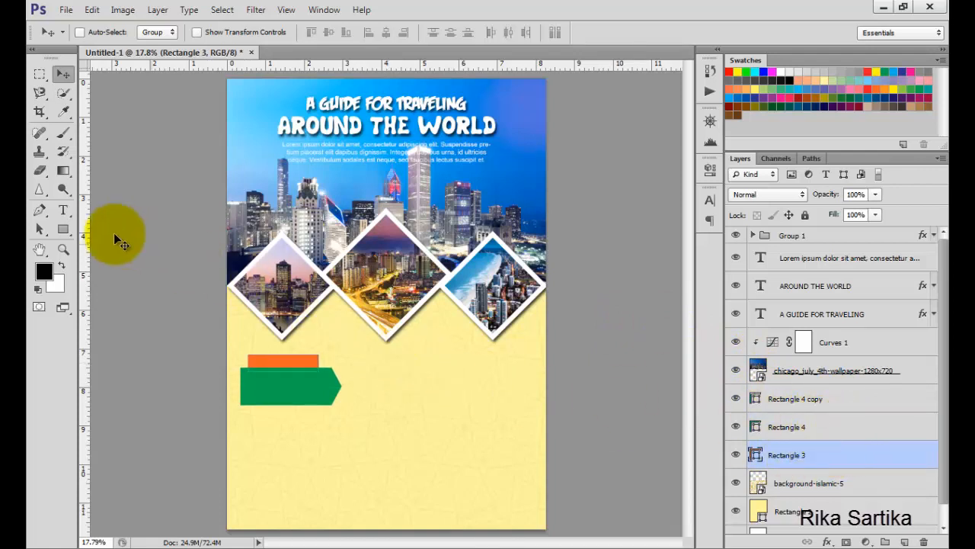
Step: Draw a small triangular fold about 84 by 95 px with the Pen tool between the green label's upper-left corner and the orange bar
left_click(855, 402)
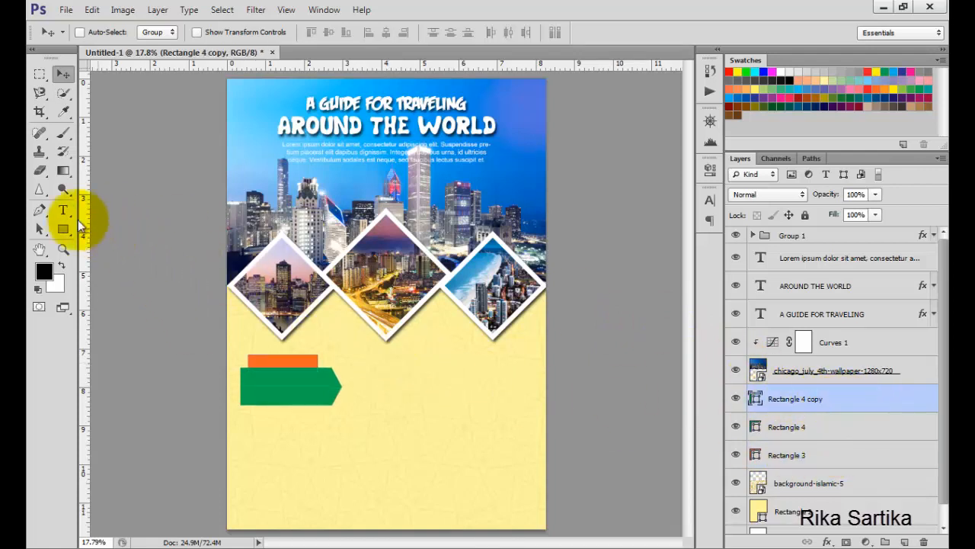
left_click(46, 209)
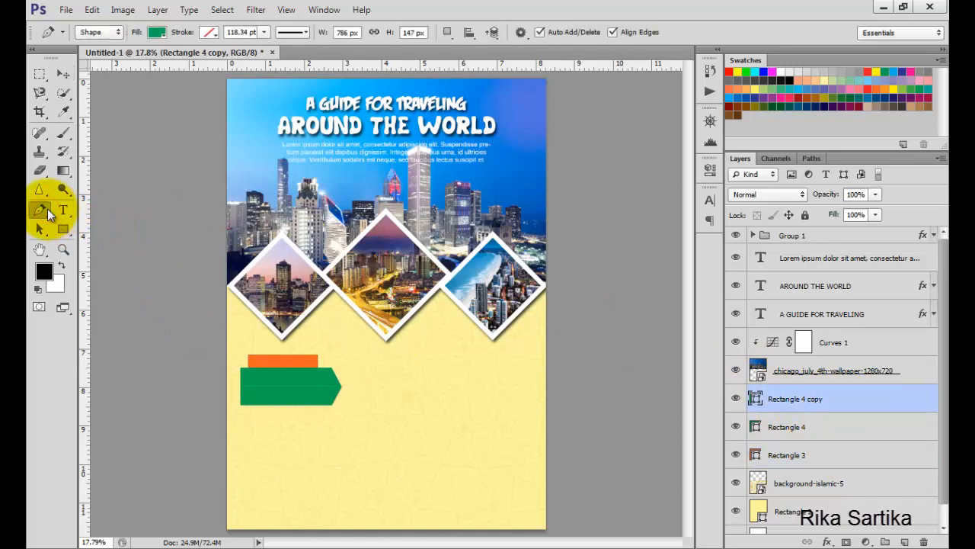
left_click(242, 368)
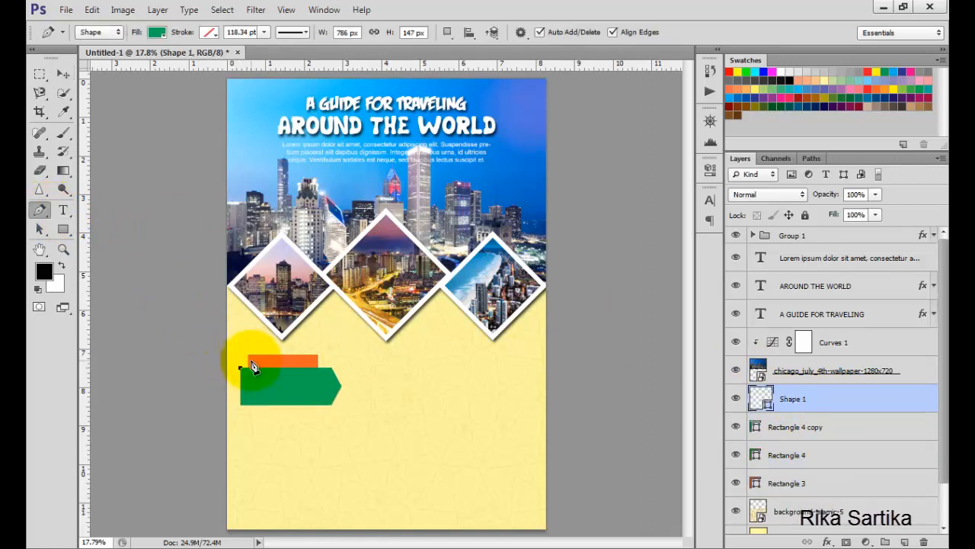
left_click(253, 361)
left_click(242, 369)
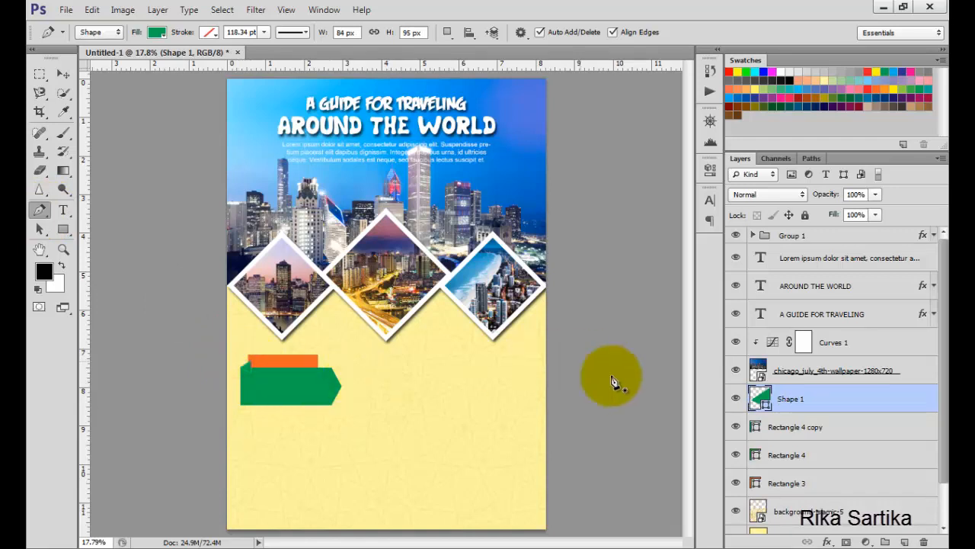
Step: Fill the triangular fold with dark green and move its layer below the orange bar's layer
left_click(156, 32)
left_click(137, 160)
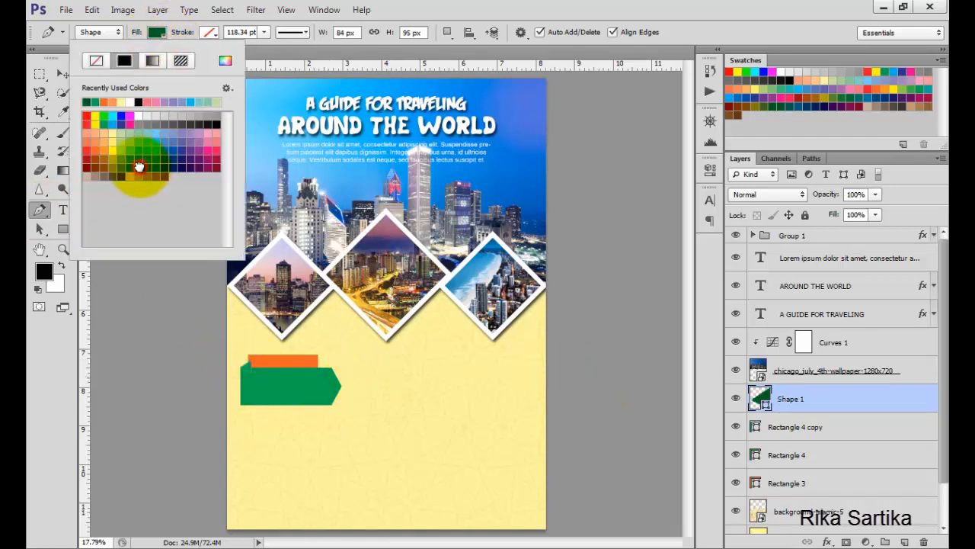
left_click(62, 76)
left_click_drag(784, 396, 814, 492)
Step: Select both green halves, the orange bar and the fold, and move them together against the page's left edge
left_click(853, 395)
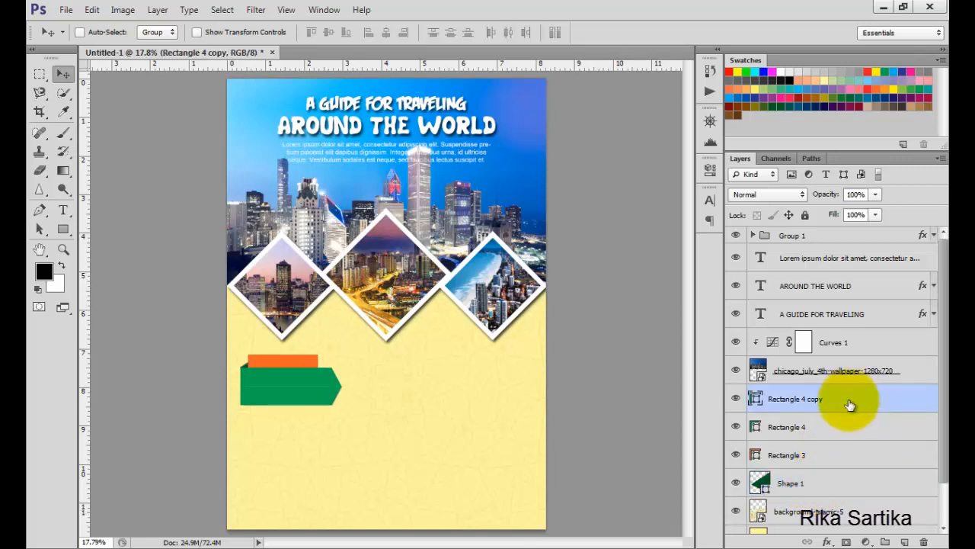
left_click(823, 481, "shift")
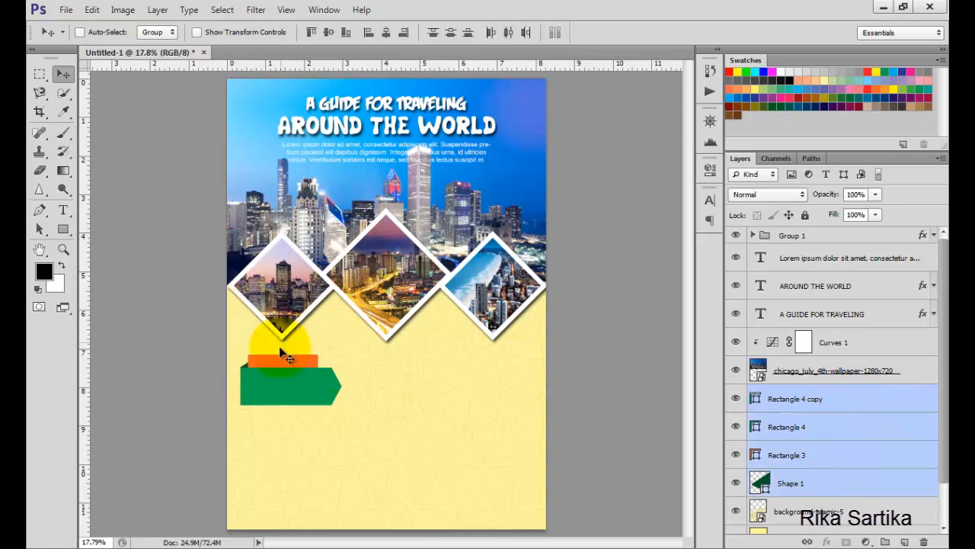
left_click_drag(267, 370, 263, 365)
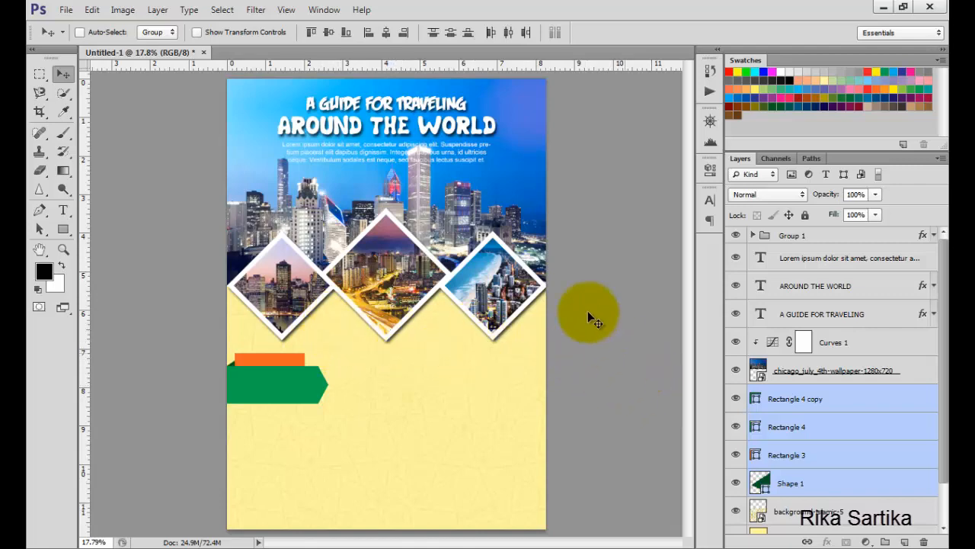
Step: Group the four label layers and toggle the group's visibility to check its contents
left_click(157, 14)
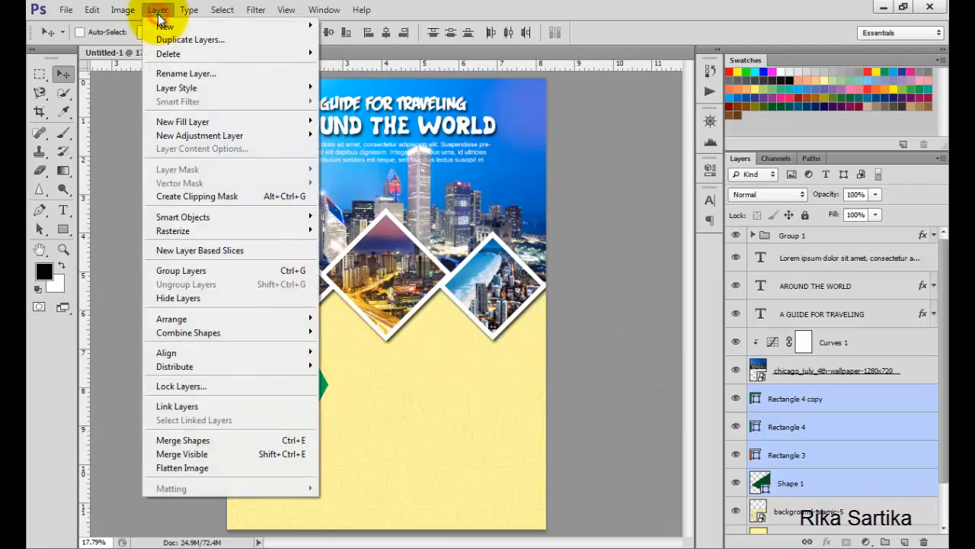
left_click(219, 272)
left_click(736, 393)
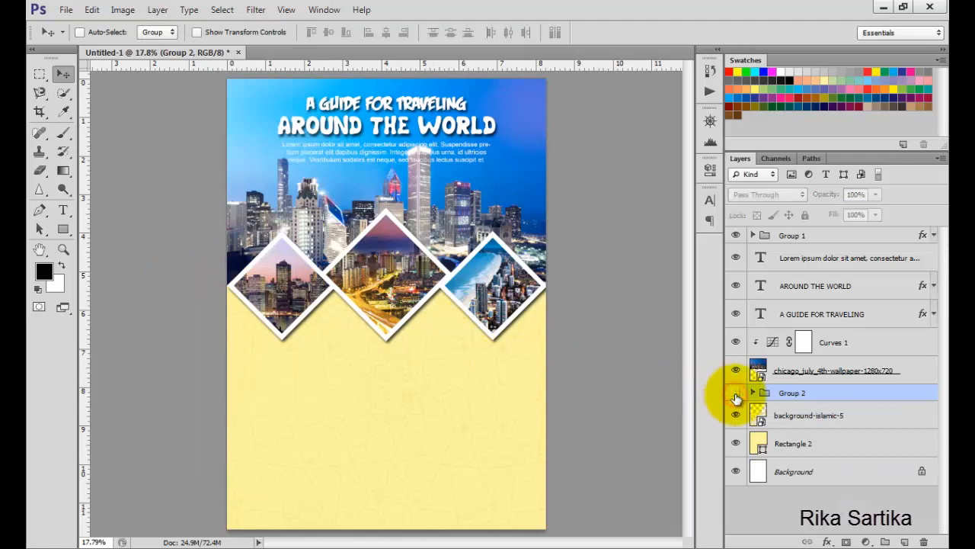
left_click(736, 393)
Step: Add a paragraph text box with Lorem placeholder text just below the green label, above Rectangle 4 copy inside Group 2
left_click(753, 392)
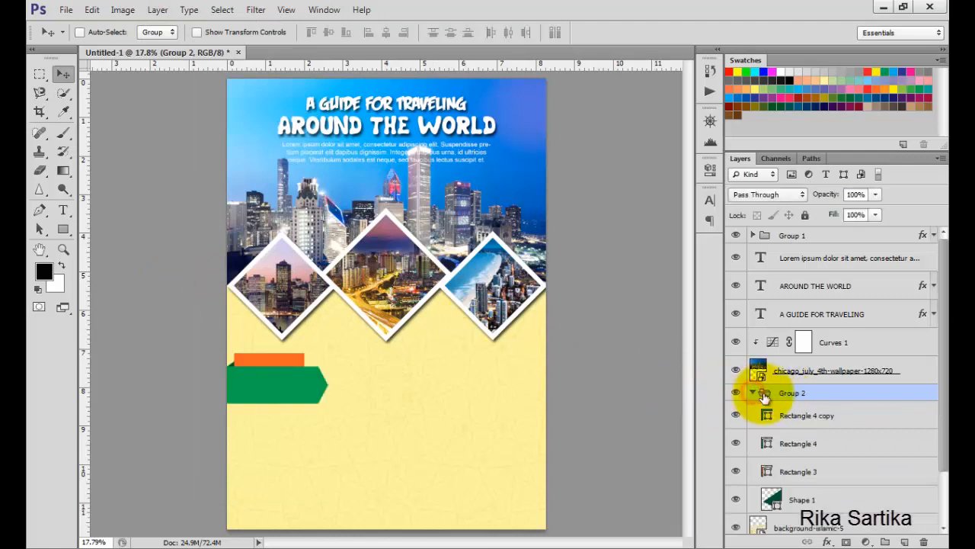
left_click(802, 416)
left_click_drag(67, 208, 109, 209)
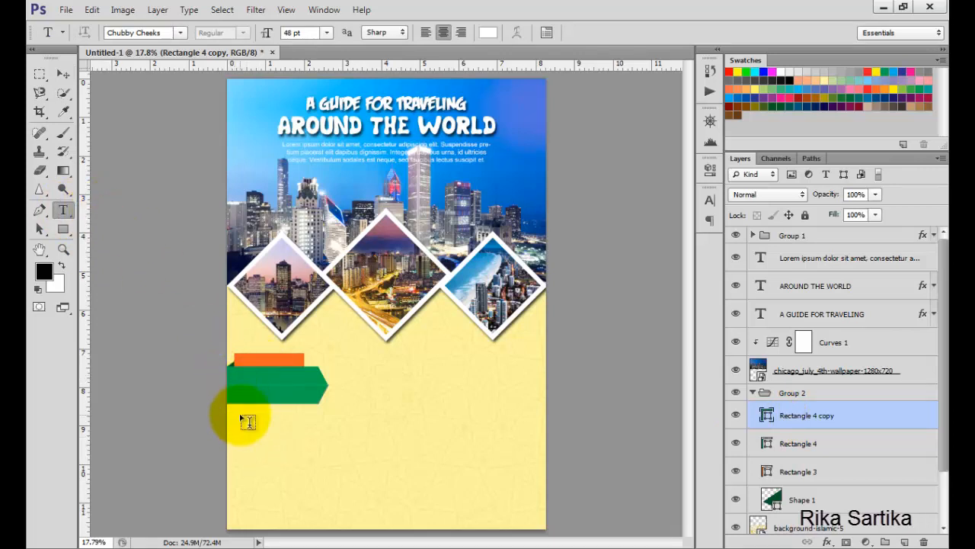
left_click_drag(241, 416, 307, 431)
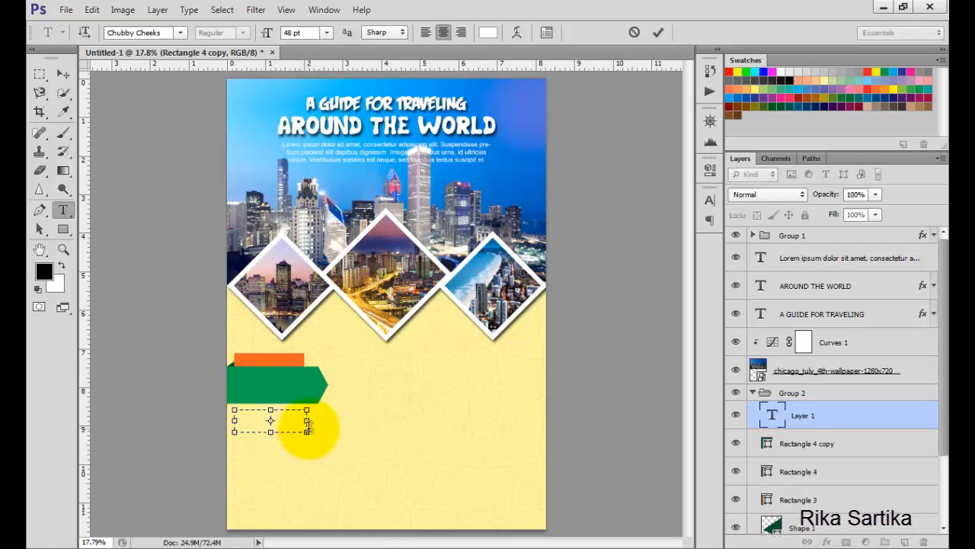
Step: Set the Lorem placeholder paragraph to Arial at 11 pt, commit it, and move it onto the green label
left_click(327, 33)
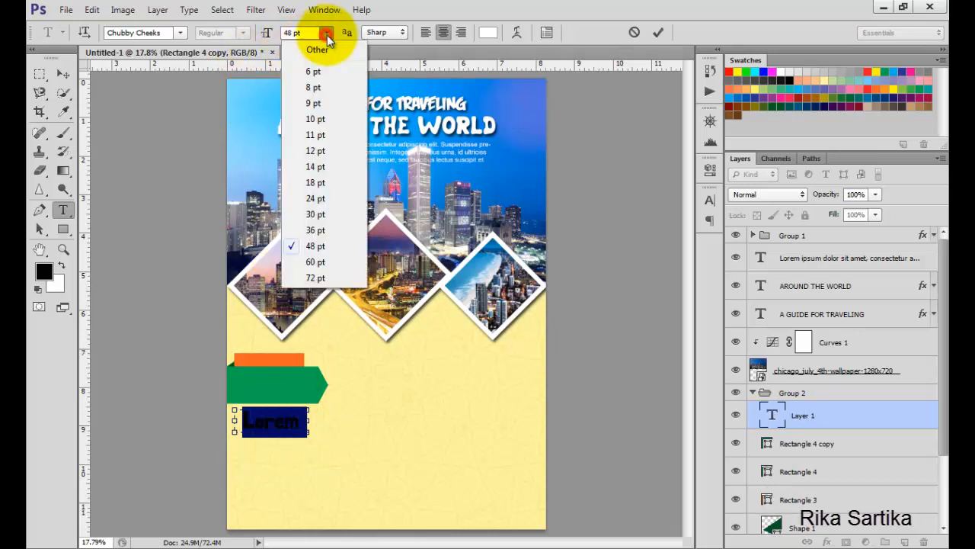
left_click(327, 33)
left_click(160, 33)
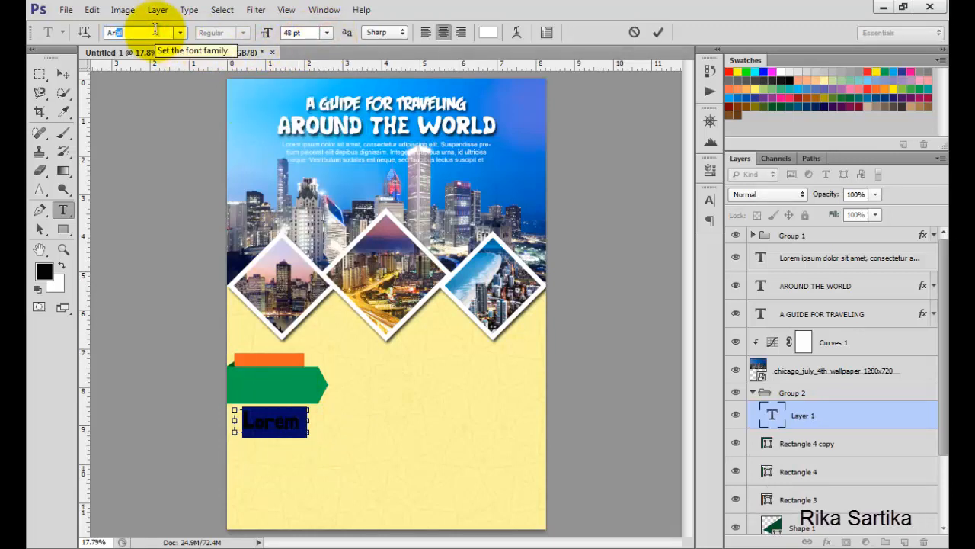
key("Return")
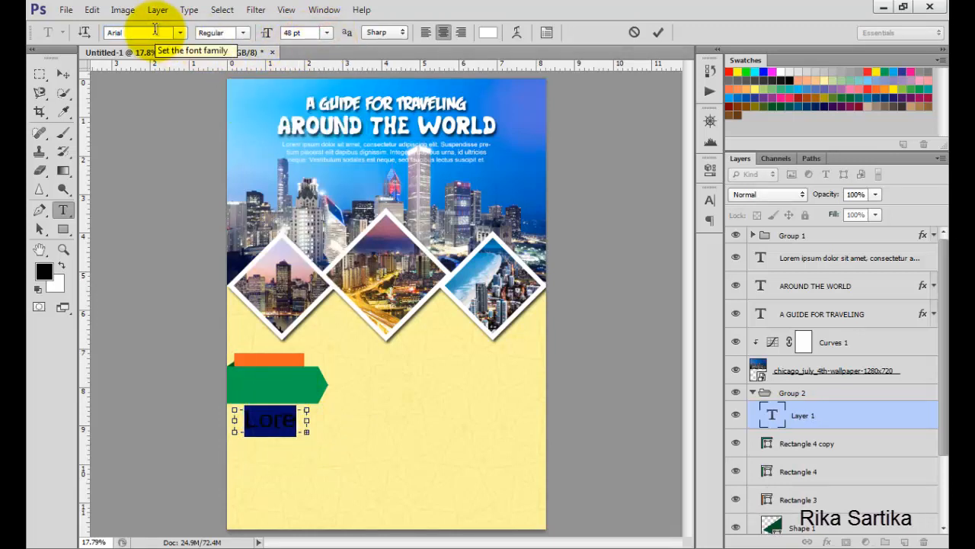
left_click(329, 35)
left_click(320, 148)
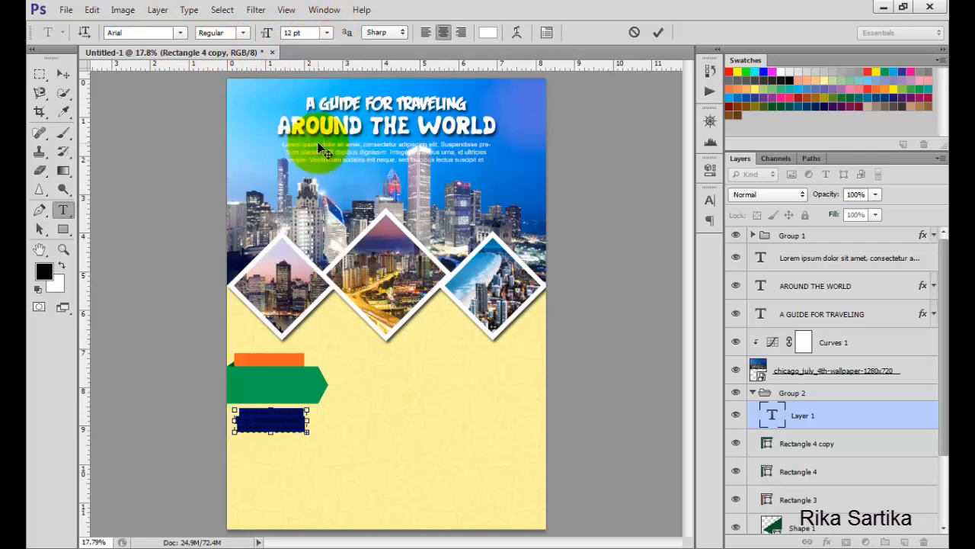
left_click(326, 33)
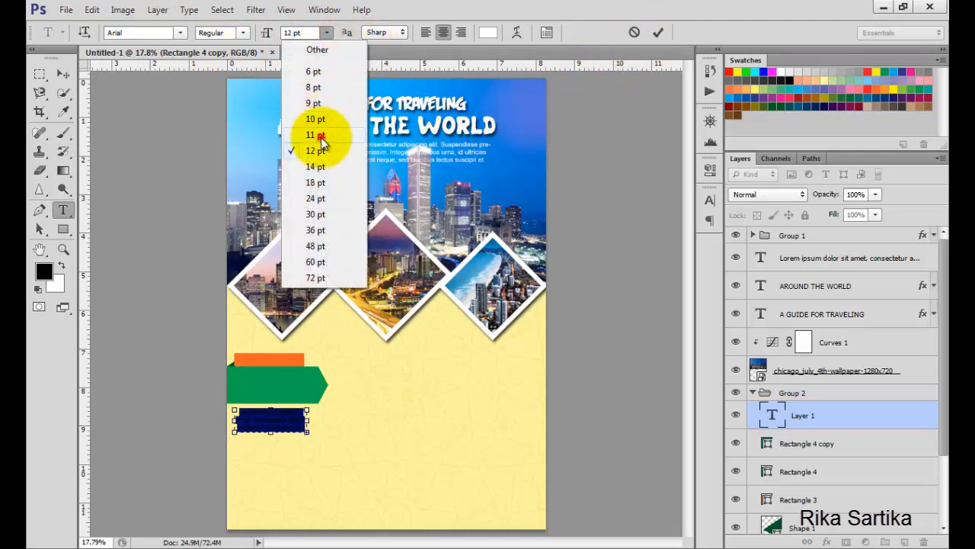
left_click(320, 135)
left_click(658, 32)
left_click(63, 74)
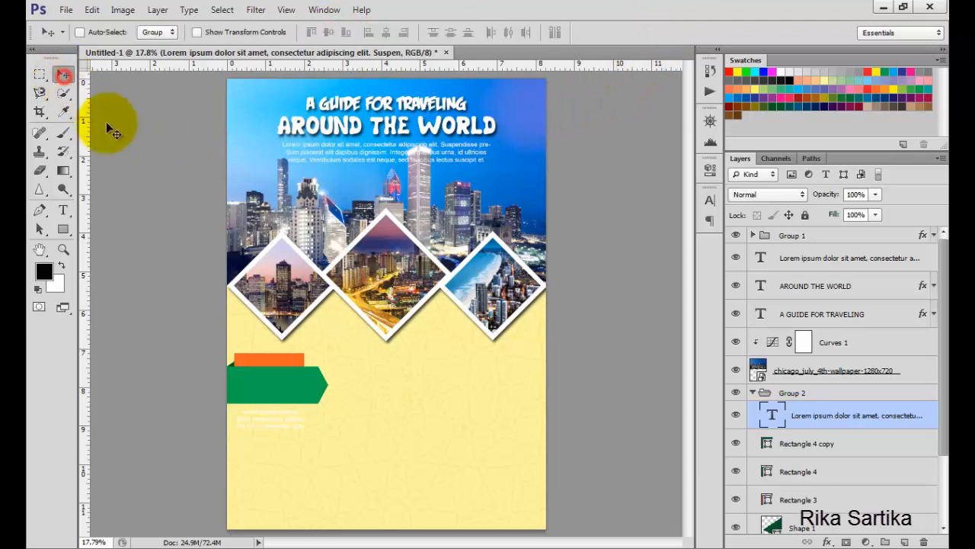
left_click_drag(252, 418, 251, 383)
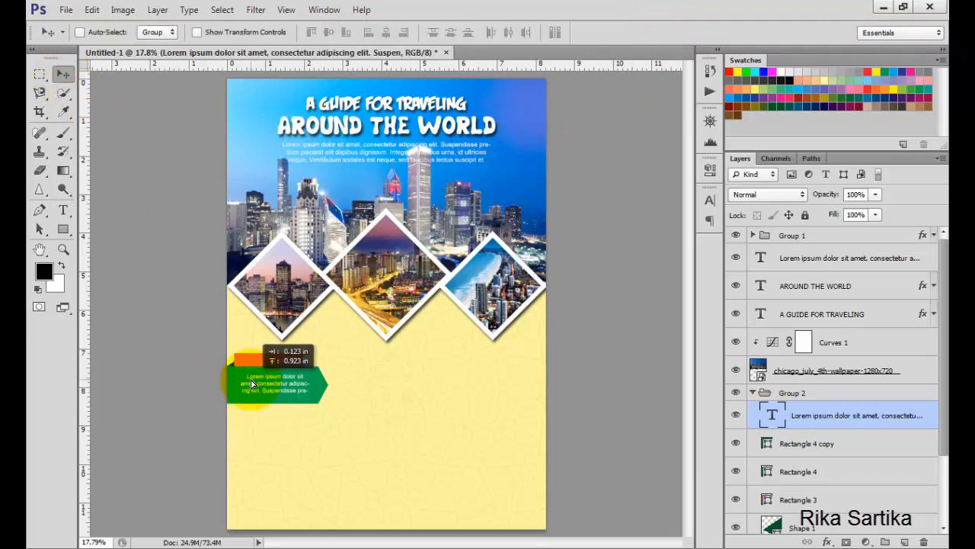
Step: Collapse and duplicate Group 2, and place the copied banner directly below the first one at the page's left edge
left_click(764, 393)
left_click(754, 392)
right_click(813, 393)
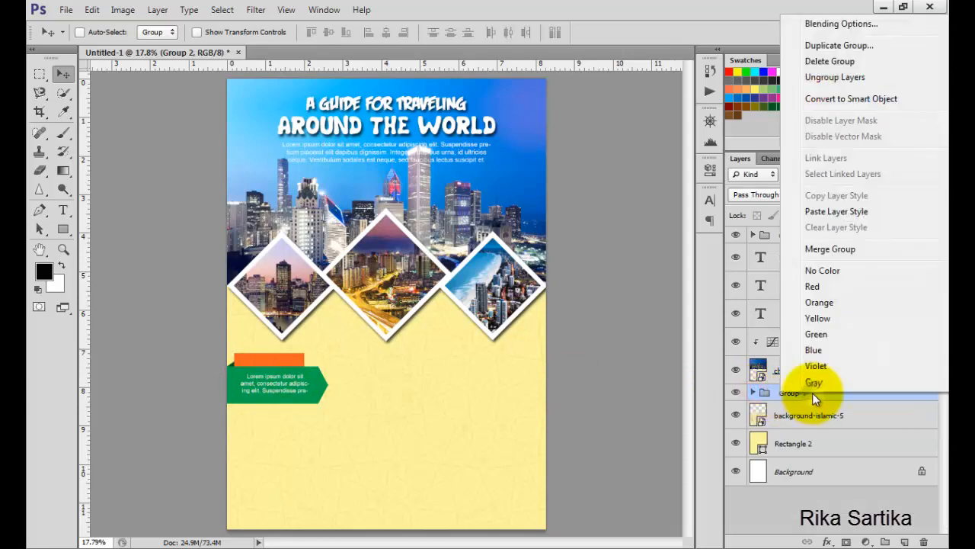
left_click(812, 393)
right_click(813, 396)
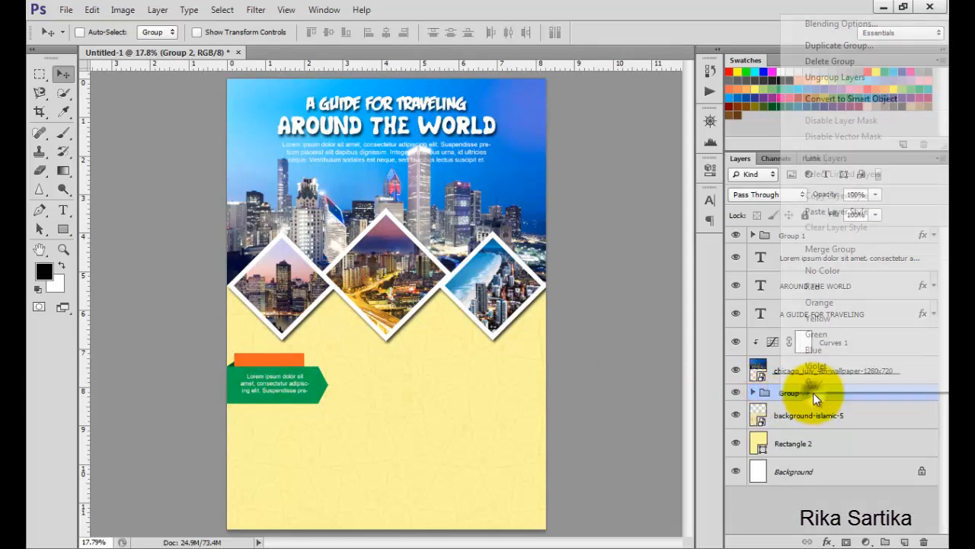
left_click(822, 45)
left_click(621, 167)
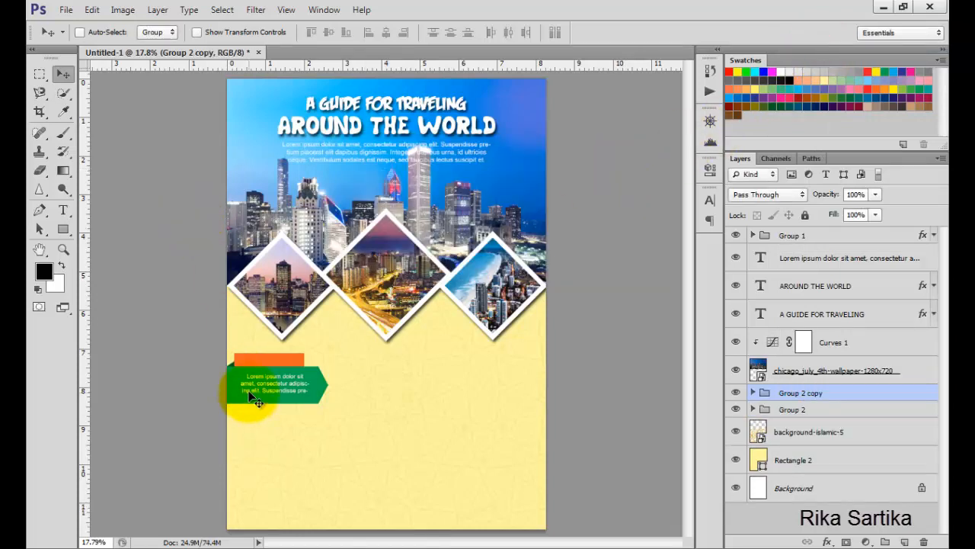
left_click_drag(256, 401, 250, 453)
Step: Duplicate Group 2 copy and place the third banner below the second, near the bottom of the page
right_click(848, 393)
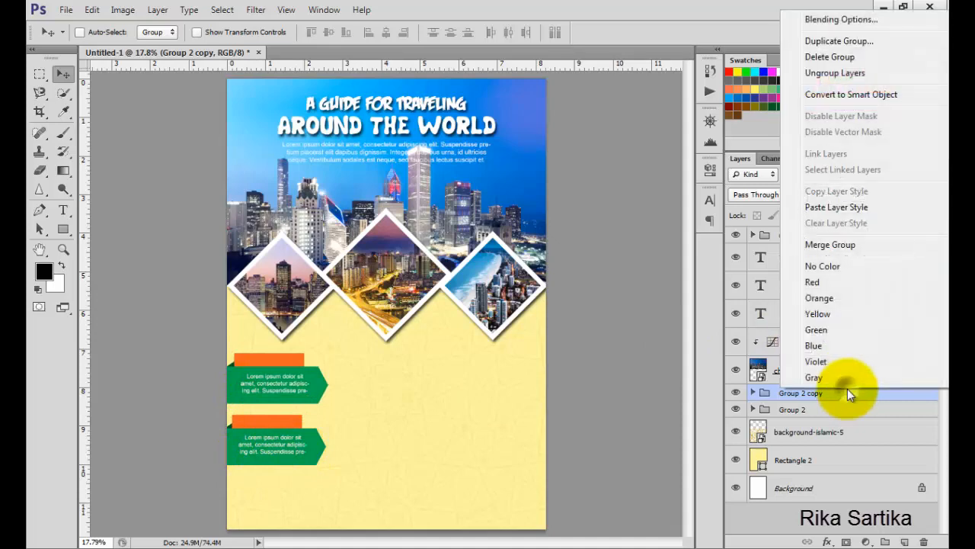
left_click(838, 42)
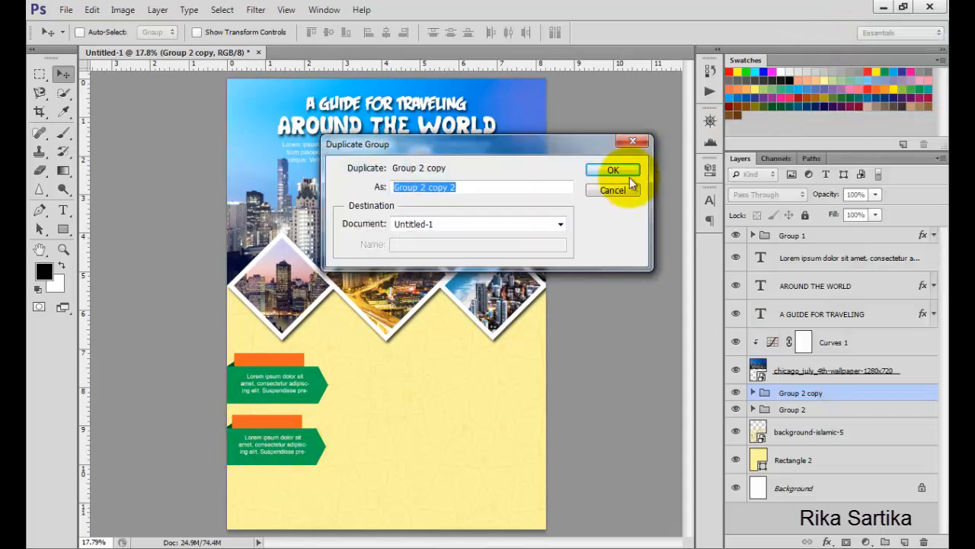
left_click(618, 172)
left_click_drag(255, 482, 256, 510)
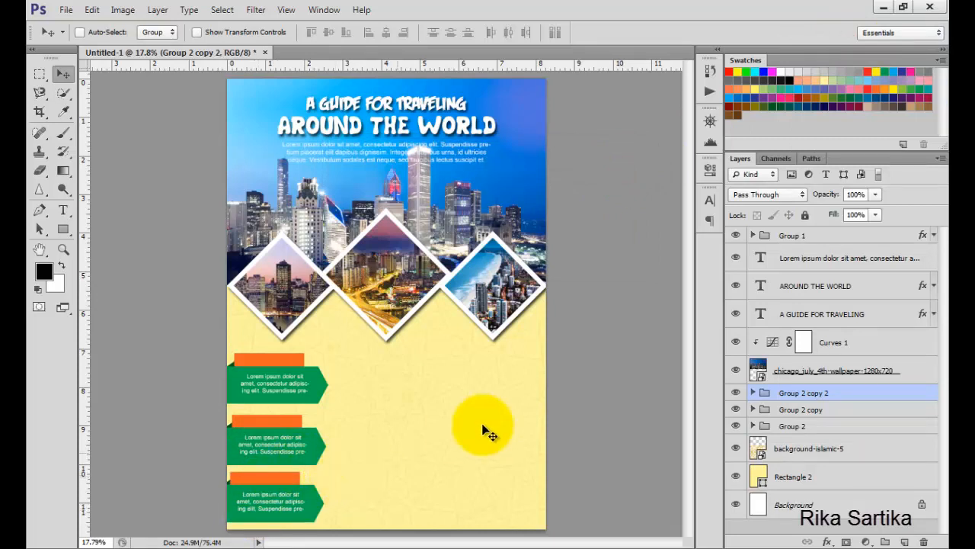
Step: Select the two copied banner groups and nudge them up together toward the first banner
left_click(804, 408, "shift")
key("shift+Up")
key("shift+Up")
key("shift+Up")
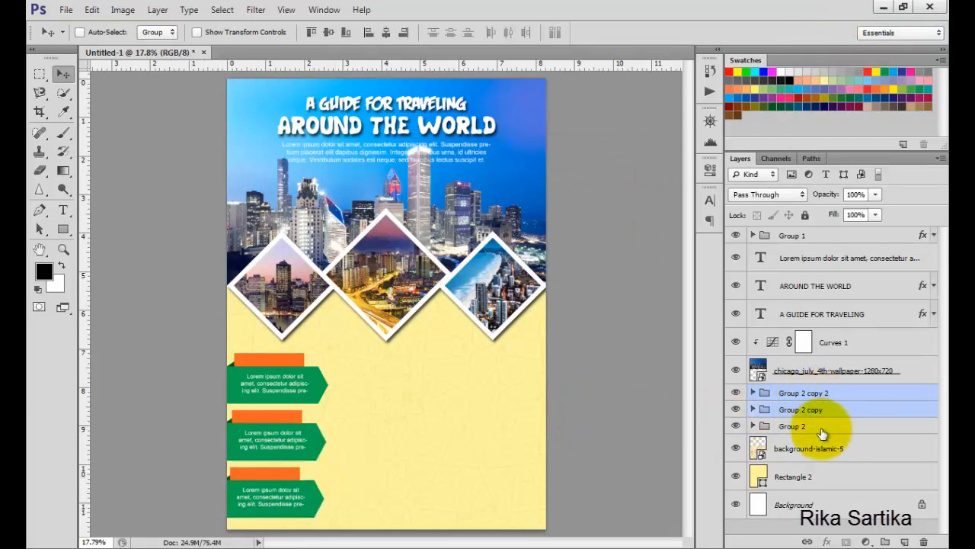
Step: Add Group 2 to the selection and nudge all three banners up together, closer to the city-photo diamonds
left_click(825, 426, "shift")
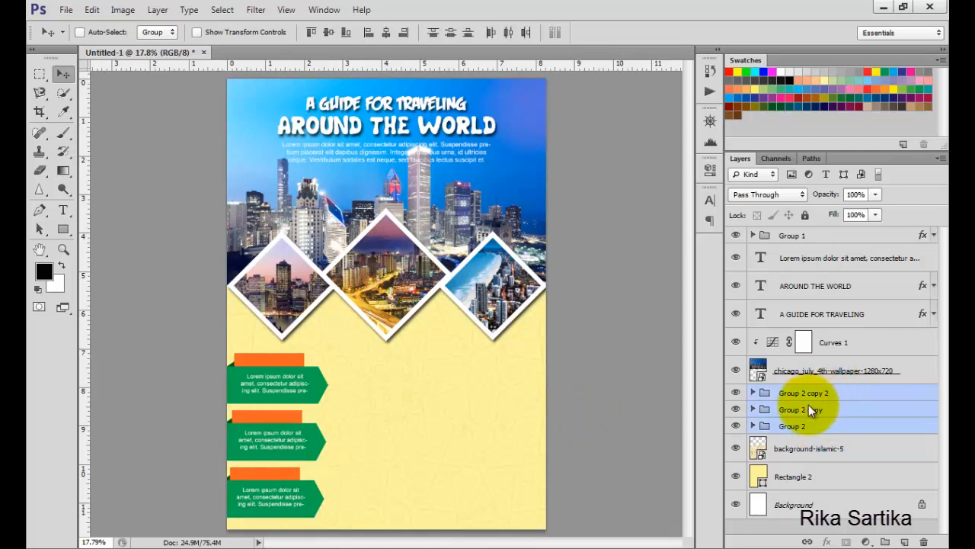
key("shift+Up")
key("shift+Up")
key("shift+Up")
key("shift+Up")
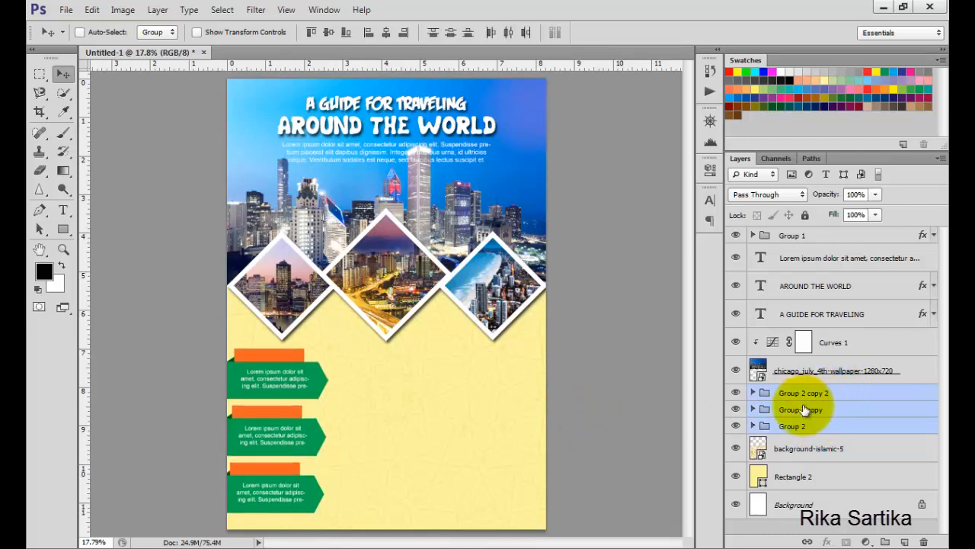
key("shift+Up")
key("shift+Up")
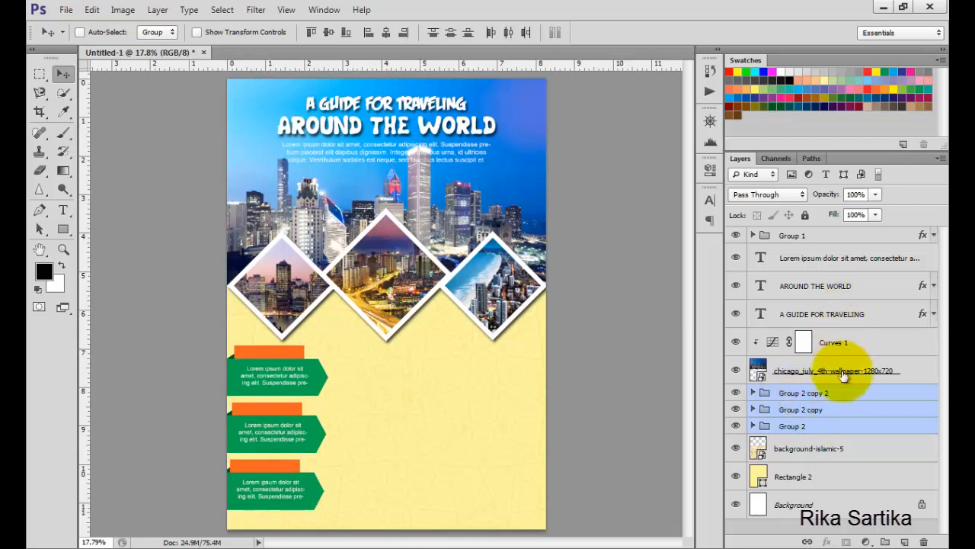
Step: Draw a rectangle about 1847 × 220 px at the page's lower-right edge, above Group 1, and fill it with dark green
left_click(839, 237)
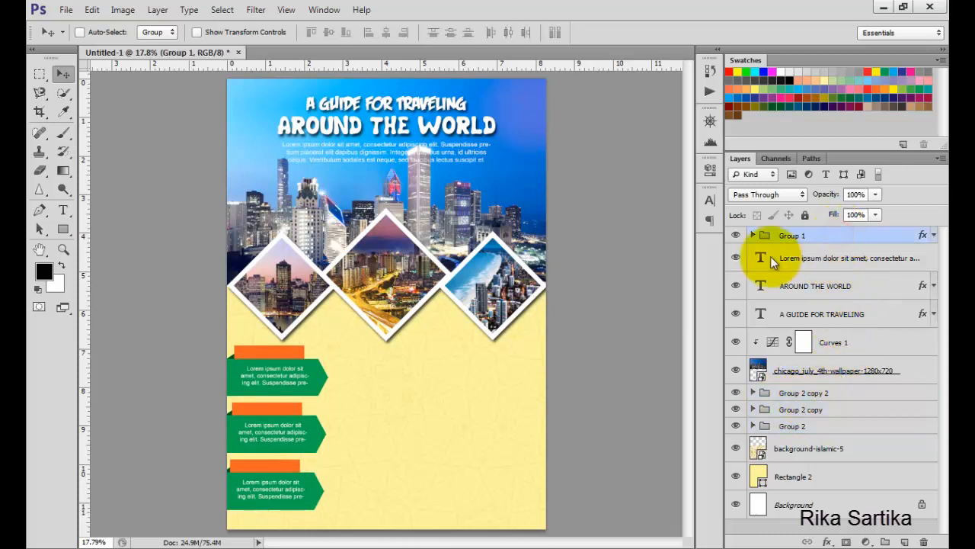
left_click(71, 233)
left_click(87, 220)
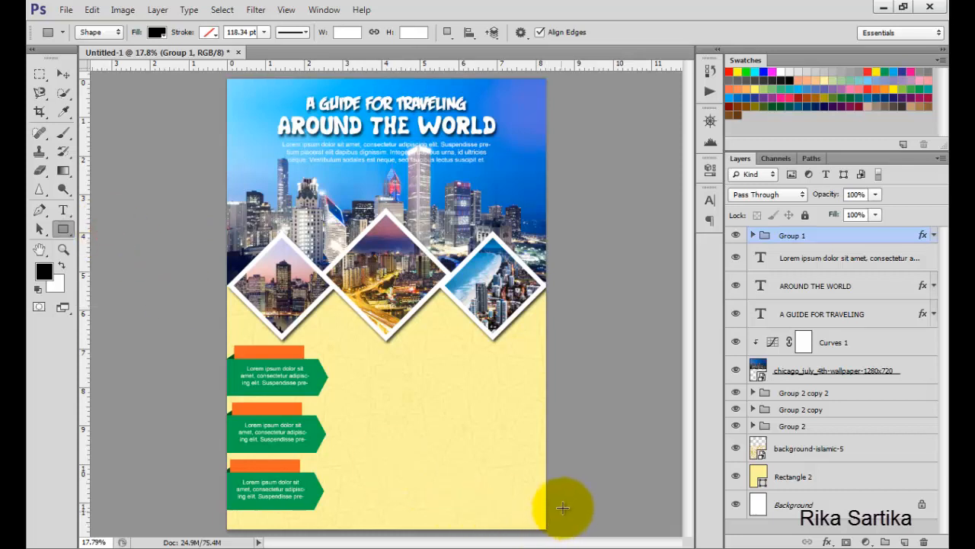
left_click_drag(562, 507, 326, 533)
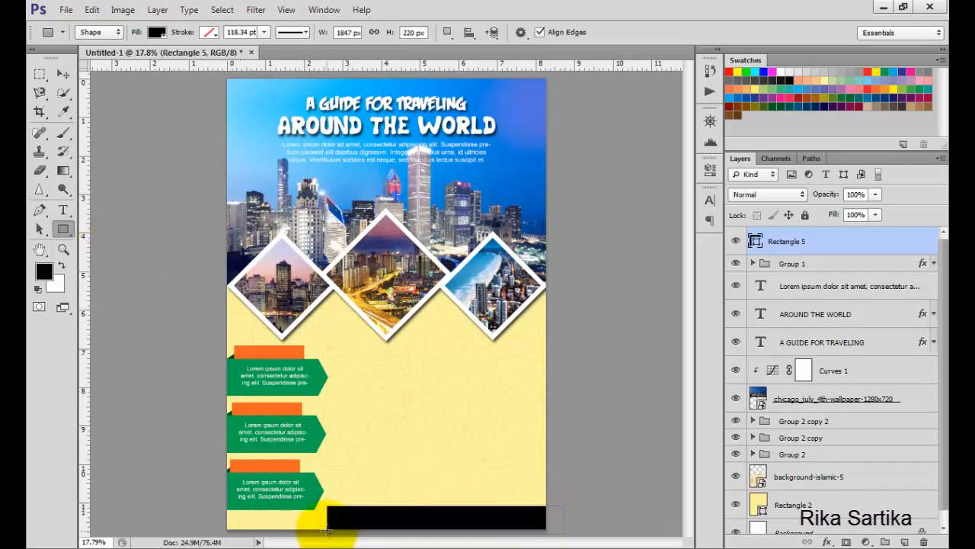
left_click(156, 33)
left_click(149, 150)
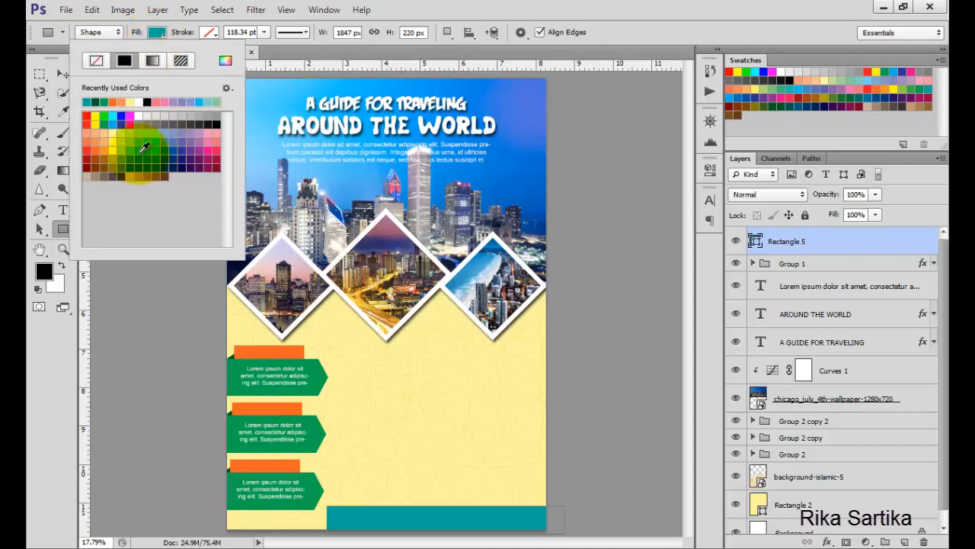
left_click(140, 158)
Step: Skew the dark green rectangle so its left end slants beside the lowest banner, and apply the transform
left_click(63, 74)
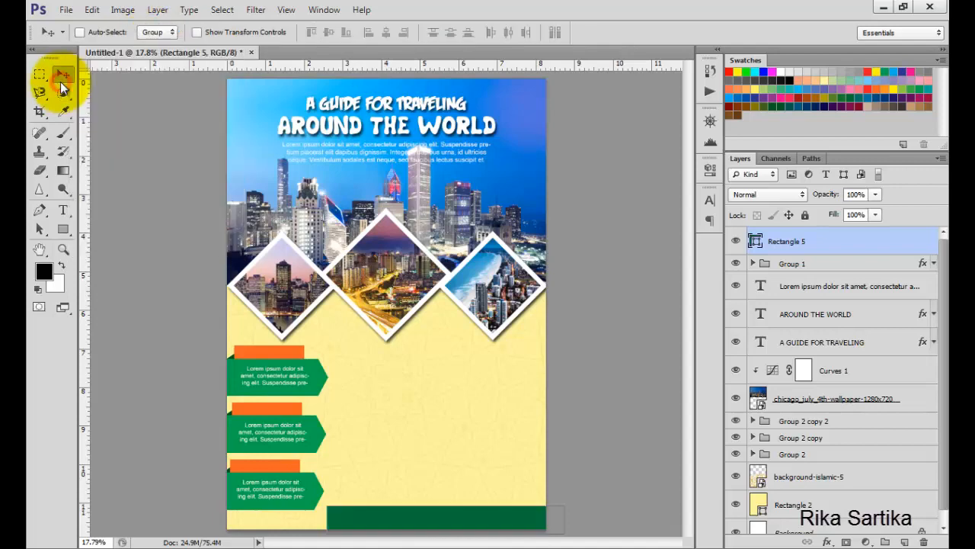
left_click(91, 9)
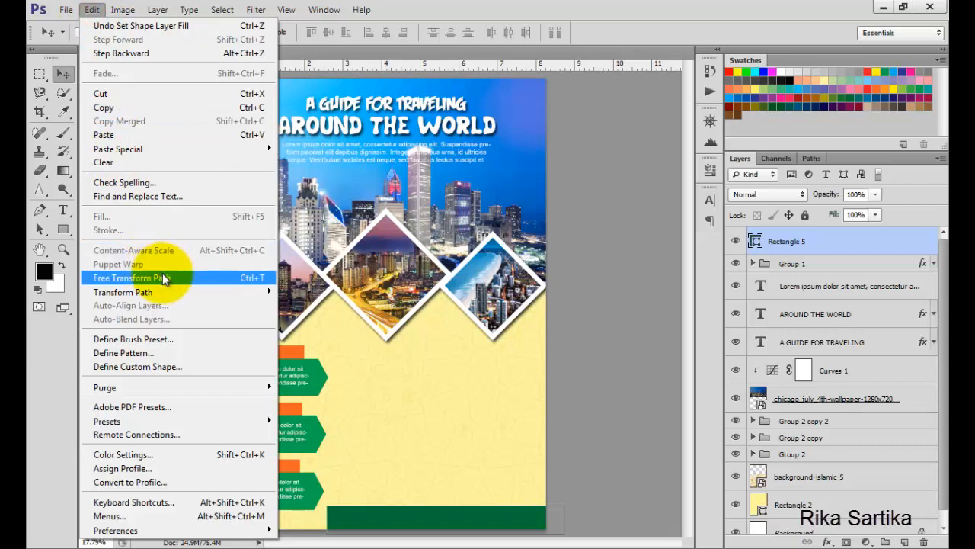
mouse_move(226, 291)
left_click(314, 353)
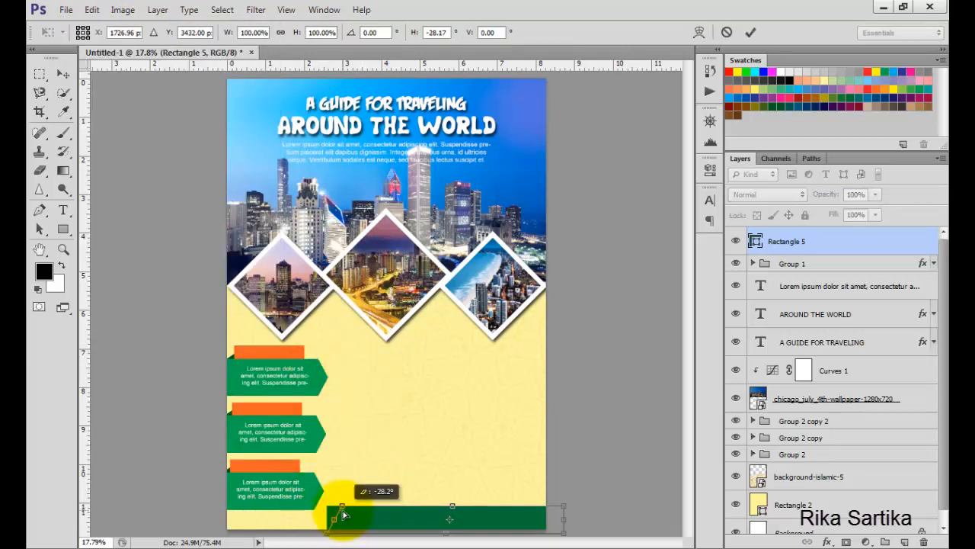
left_click_drag(343, 515, 373, 519)
left_click(751, 32)
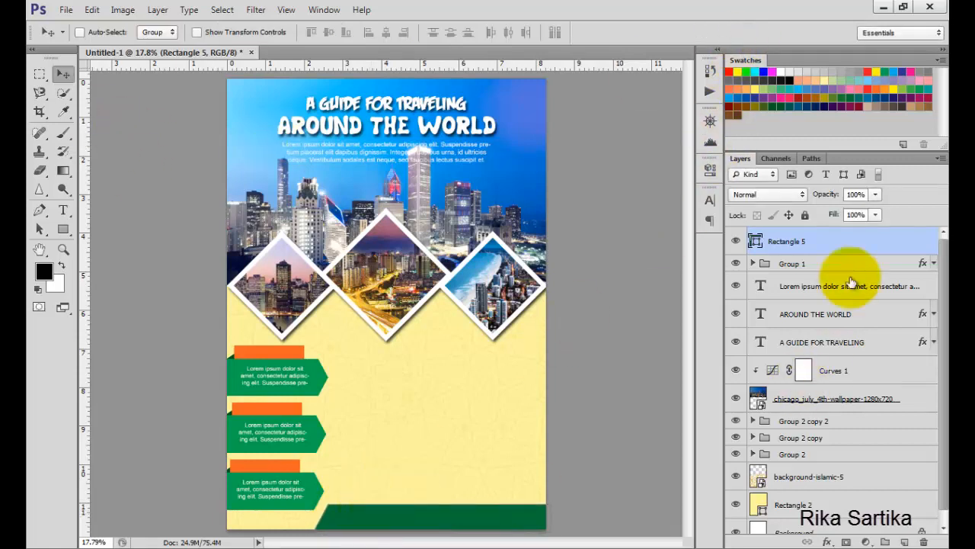
Step: Duplicate Rectangle 5 and place the copy lower and to the left so the dark green strip spans the page's bottom edge
right_click(846, 243)
left_click(750, 98)
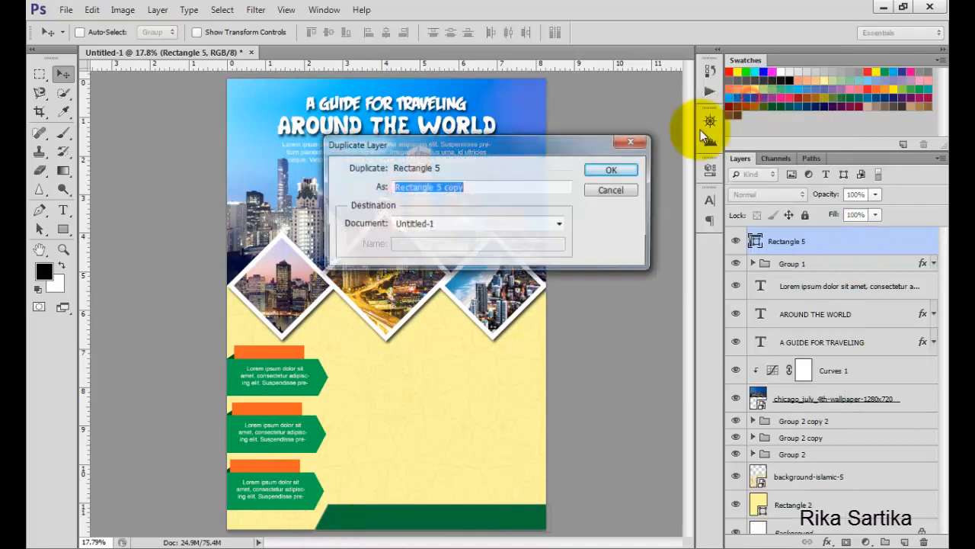
left_click(614, 168)
left_click_drag(455, 418, 298, 532)
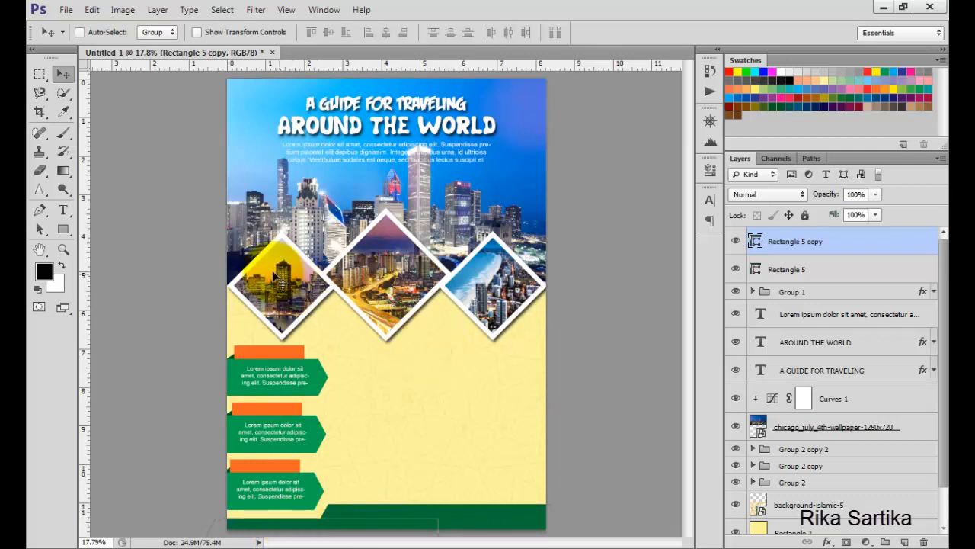
Step: Draw a dark green rectangle about 1460 × 917 px in the empty yellow area right of the three banners
left_click(63, 228)
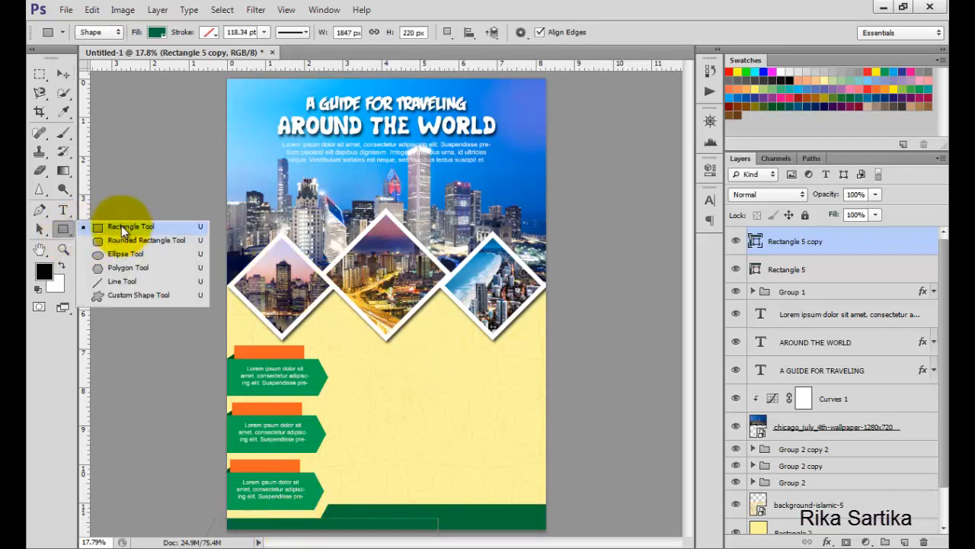
left_click(130, 227)
left_click_drag(344, 376, 527, 490)
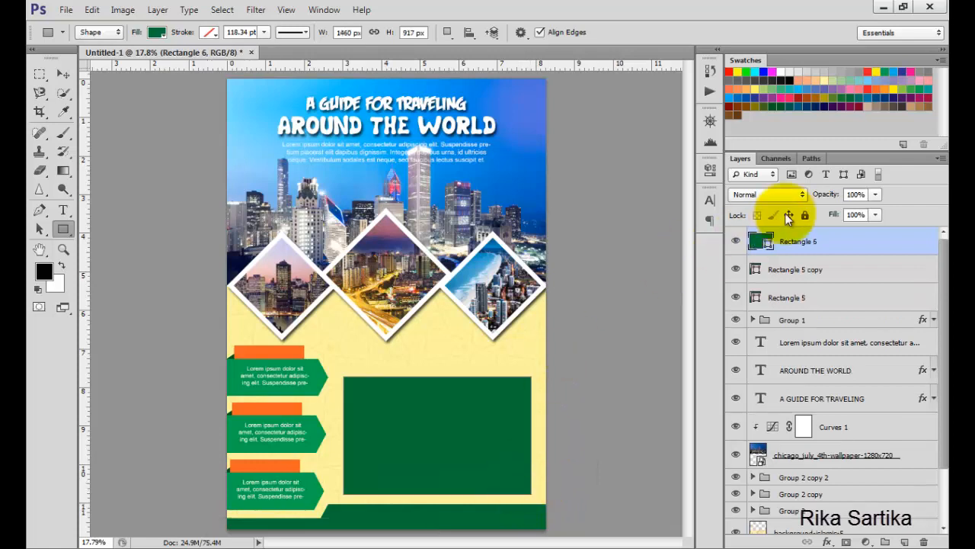
Step: Lower the Rectangle 6 layer's opacity to 25% and rasterize it
left_click(876, 195)
left_click_drag(830, 209, 821, 208)
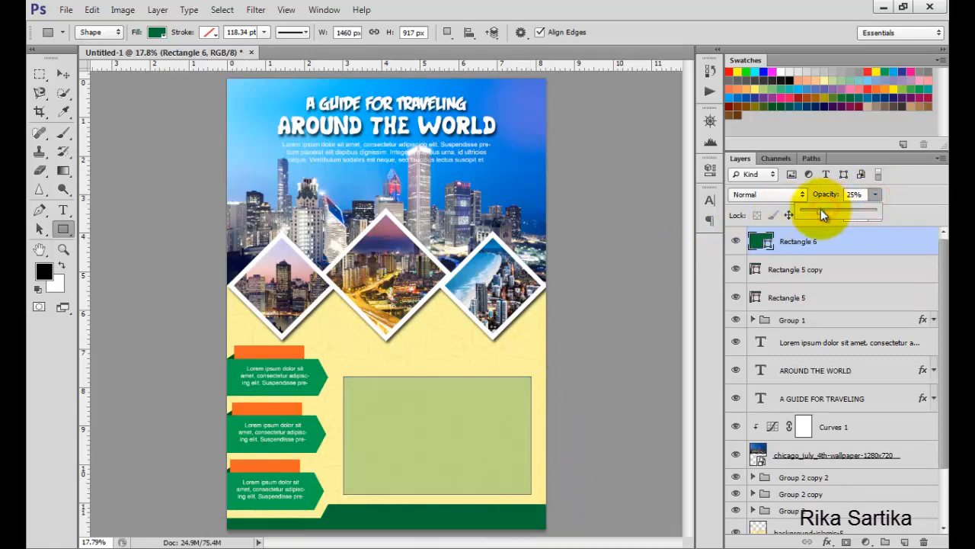
left_click(900, 194)
right_click(865, 243)
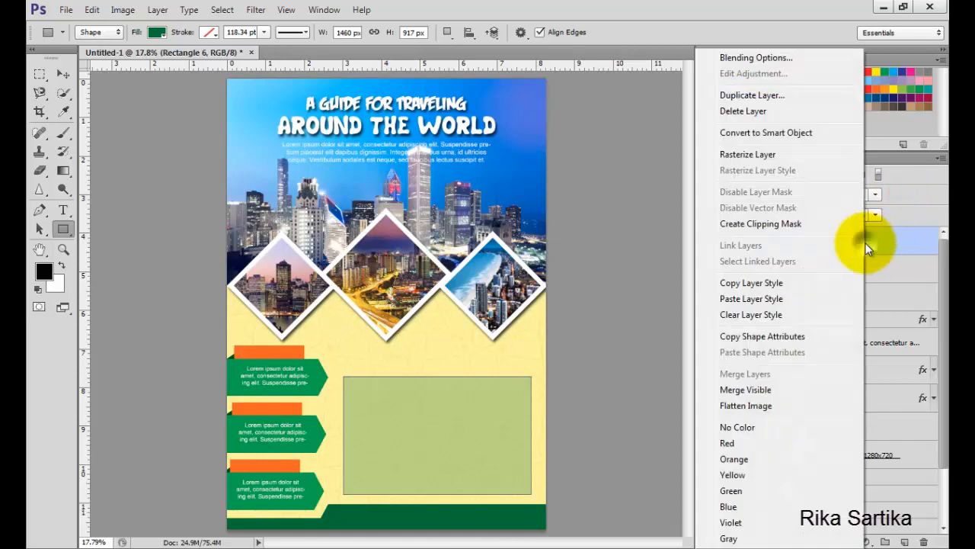
left_click(762, 154)
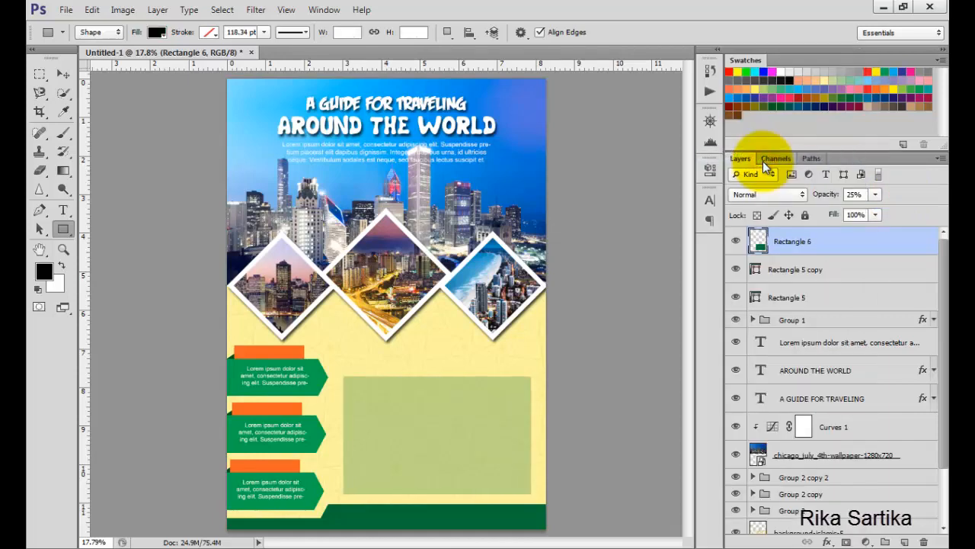
Step: Add the white text "01." in Arial at 60 pt and position it in the pale green panel's upper-left corner
left_click(67, 209)
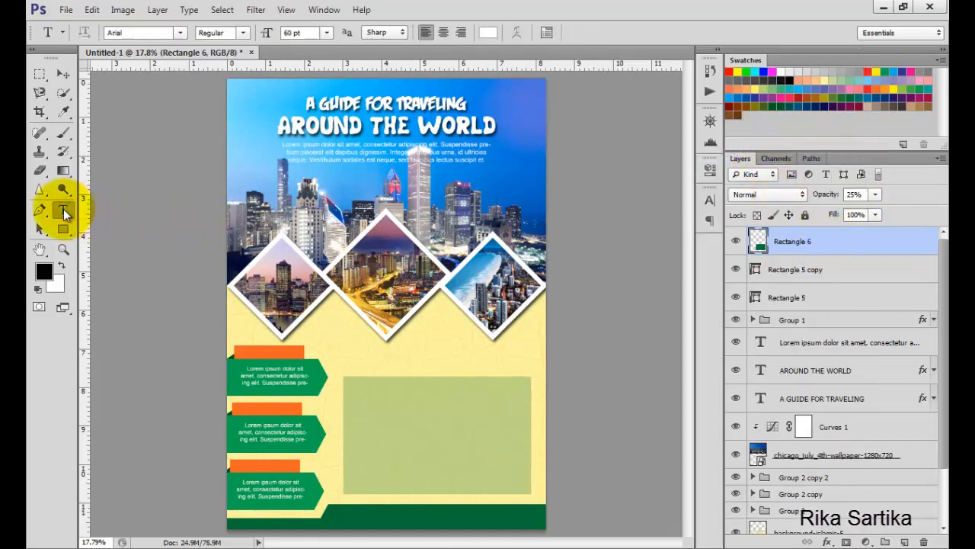
left_click_drag(63, 209, 96, 205)
left_click_drag(356, 393, 377, 410)
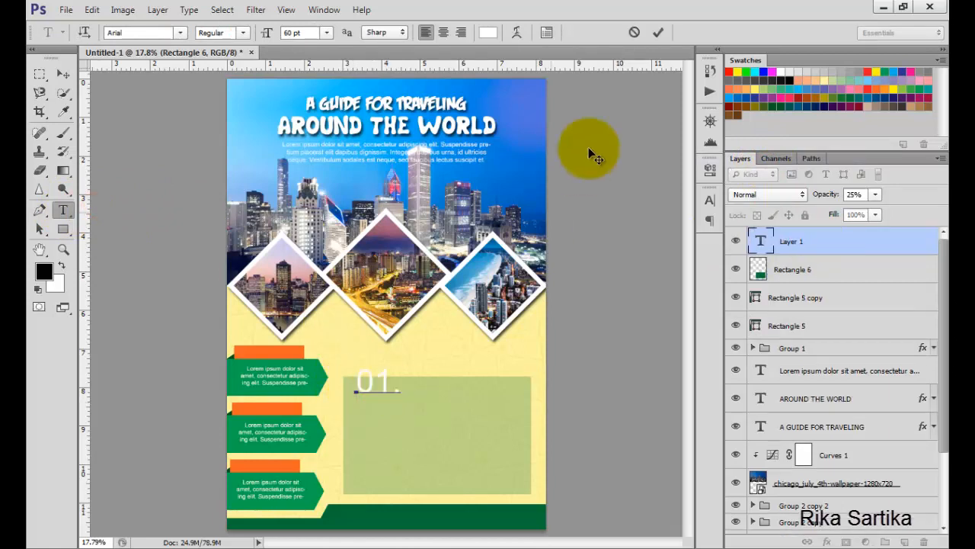
left_click(657, 32)
left_click(63, 74)
left_click_drag(366, 386, 528, 418)
Step: Add a white Lorem ipsum paragraph in 12 pt Arial and position it beside the "01." in the panel
left_click(64, 208)
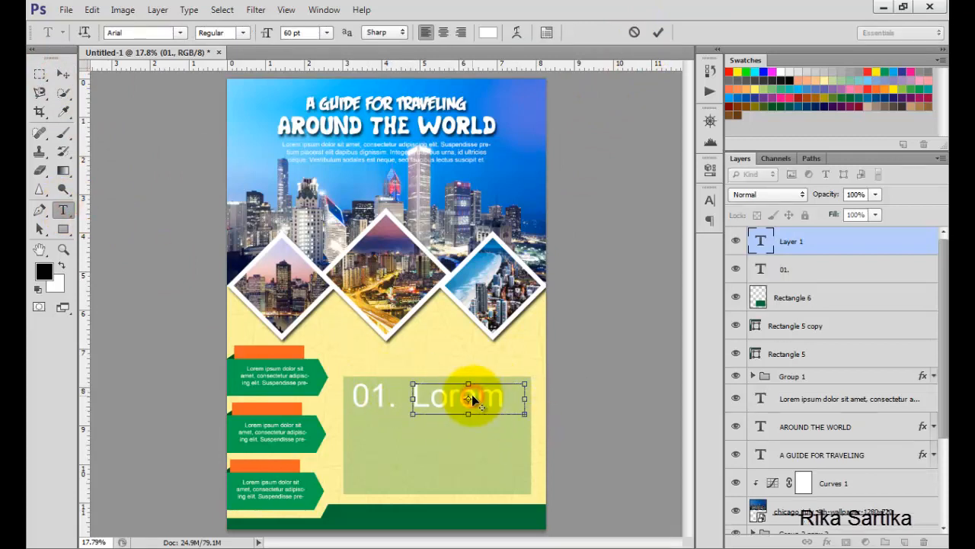
left_click(327, 33)
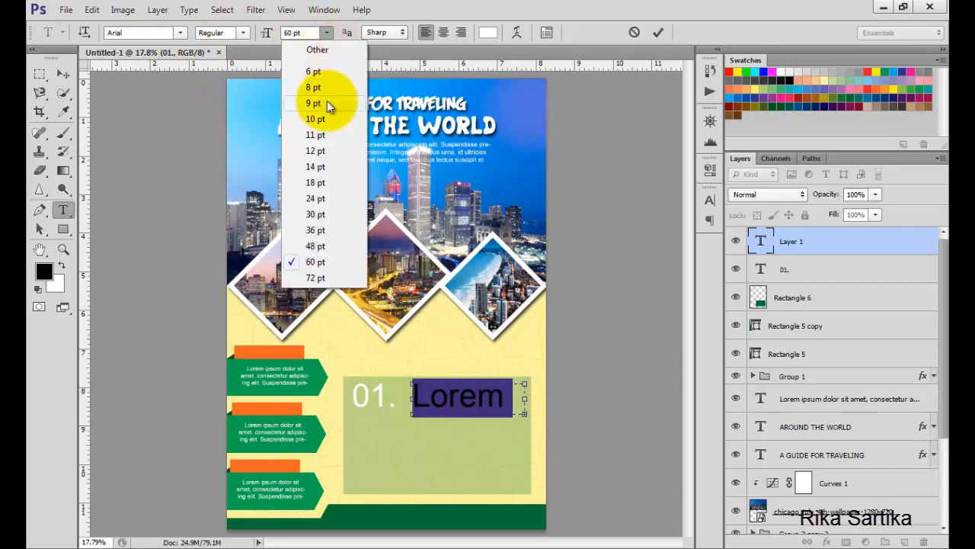
left_click(328, 145)
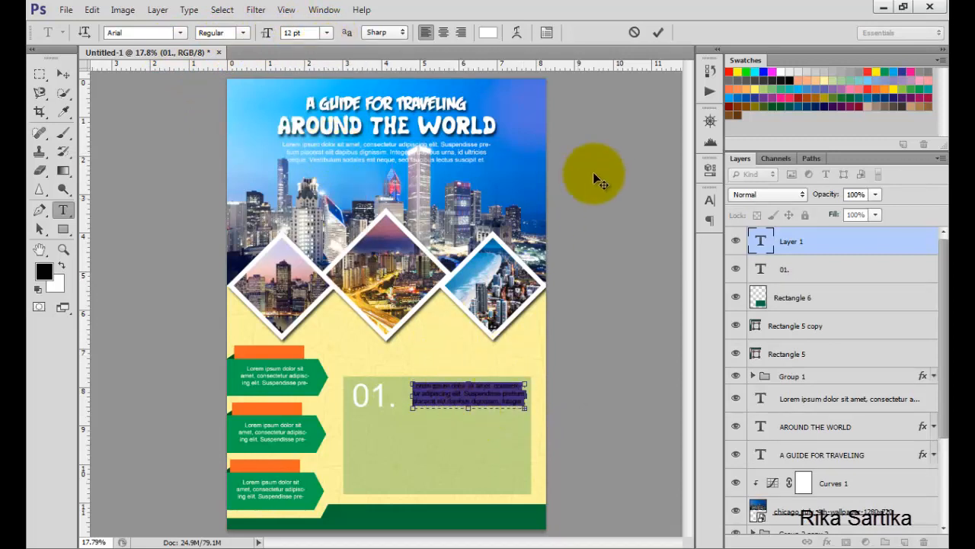
left_click(657, 32)
left_click(63, 74)
left_click_drag(456, 396, 456, 399)
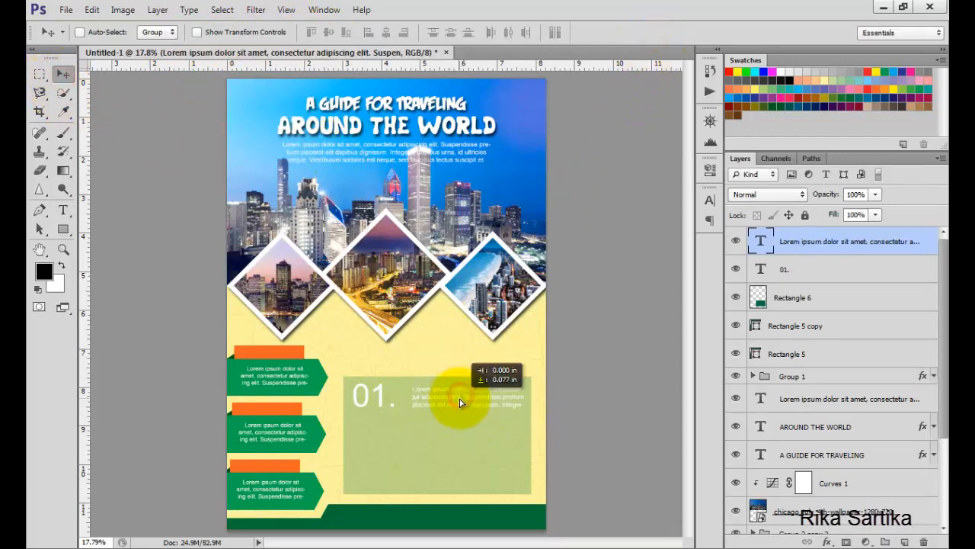
left_click(64, 210)
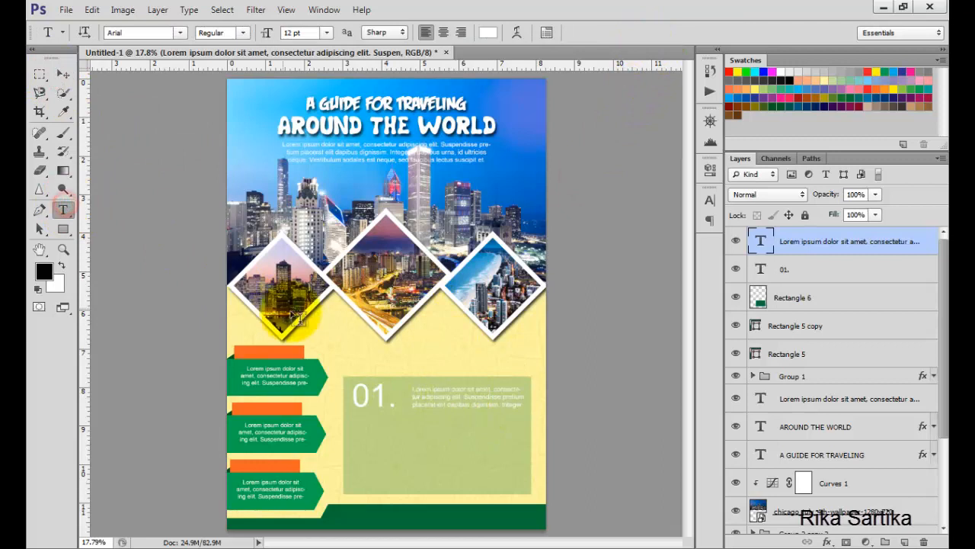
left_click(64, 74)
left_click_drag(473, 407, 462, 397)
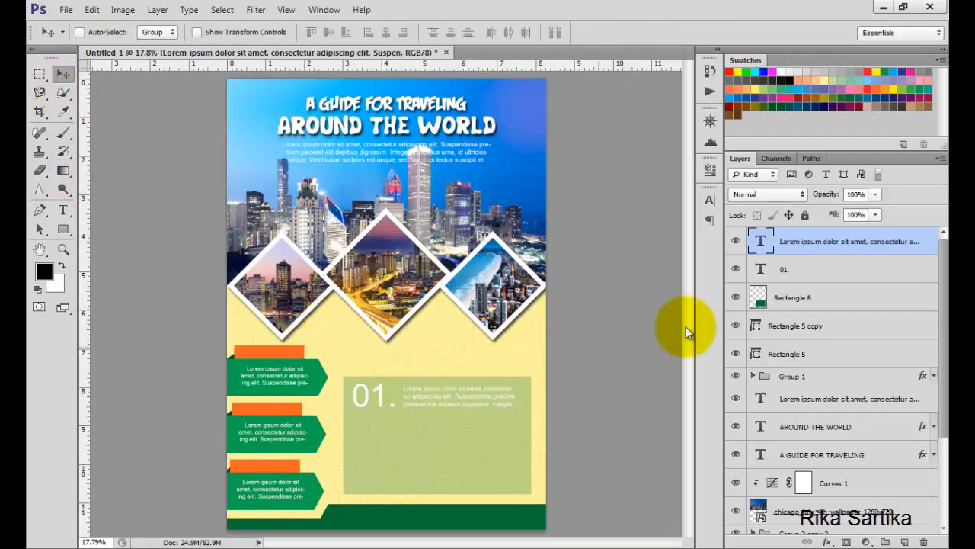
Step: Raise the Rectangle 6 layer's opacity to about 60%
left_click(836, 294)
left_click_drag(882, 212, 897, 214)
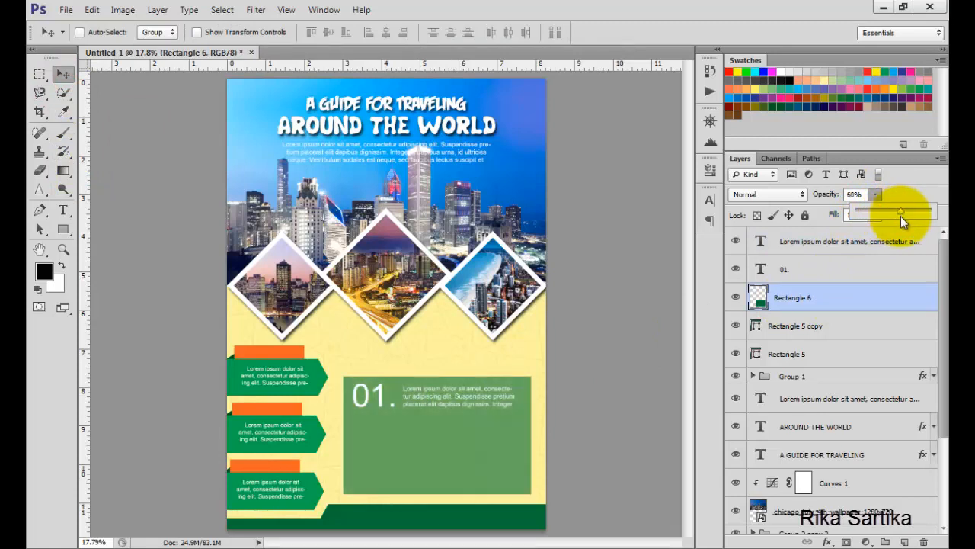
Step: Duplicate the "01." and its paragraph layers together and place the copies directly below the originals
left_click(836, 240)
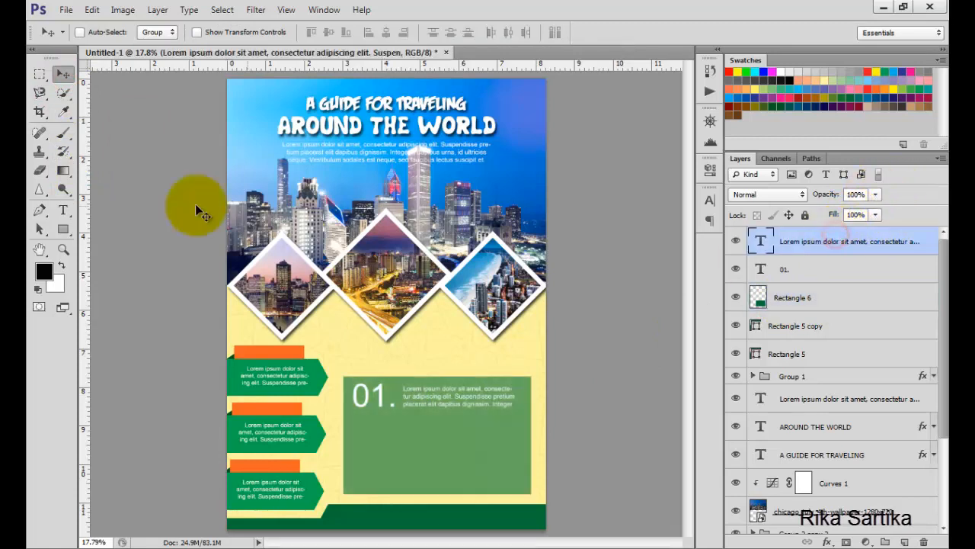
left_click(63, 210)
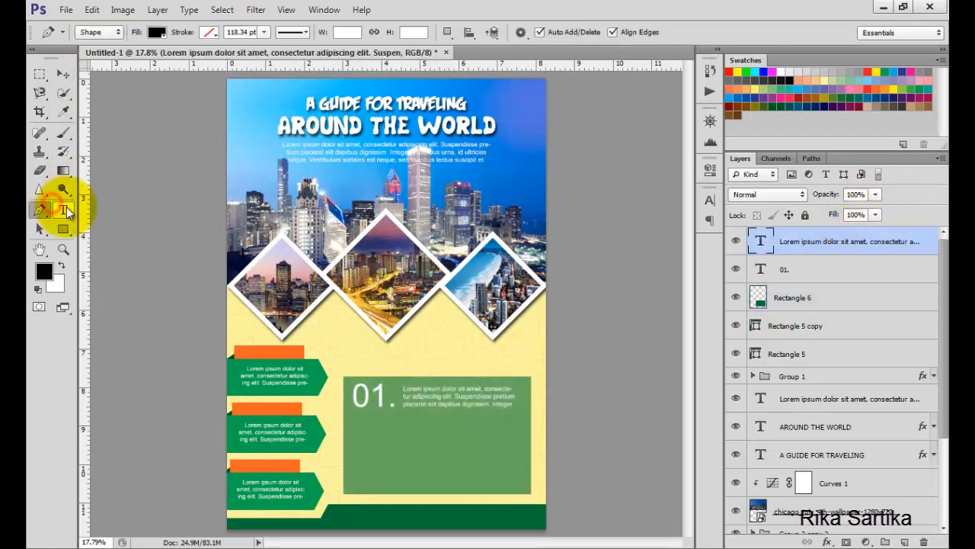
left_click(817, 263, "shift")
right_click(829, 241)
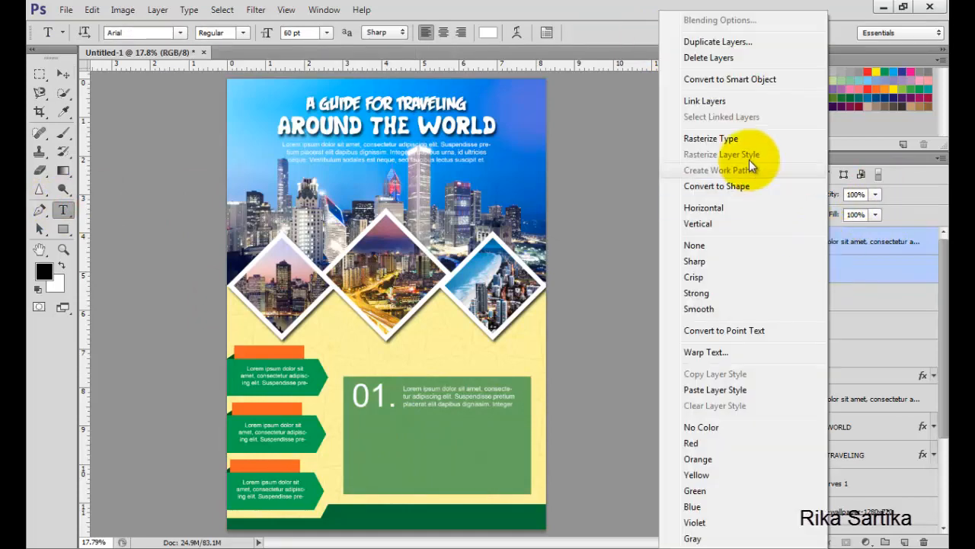
left_click(739, 46)
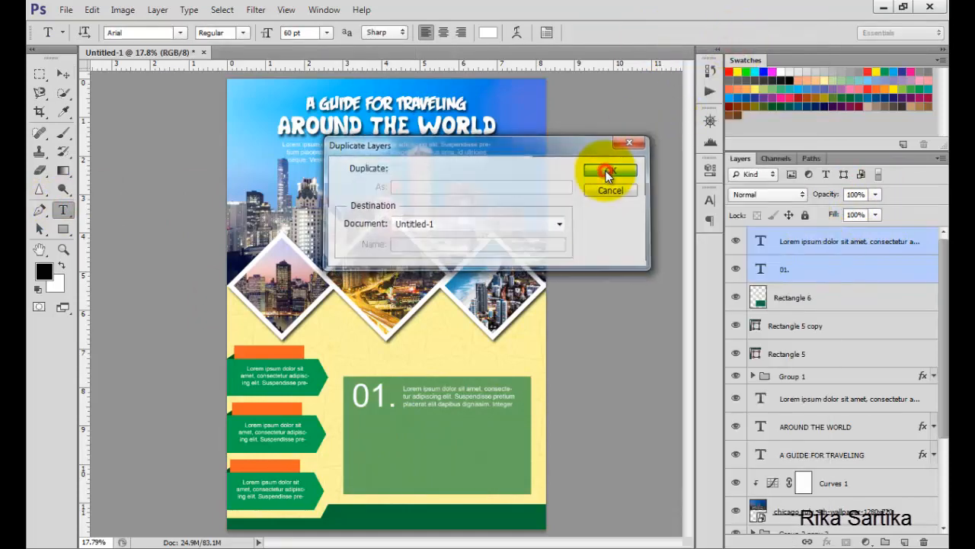
left_click(614, 163)
left_click(64, 75)
left_click_drag(428, 399, 431, 432)
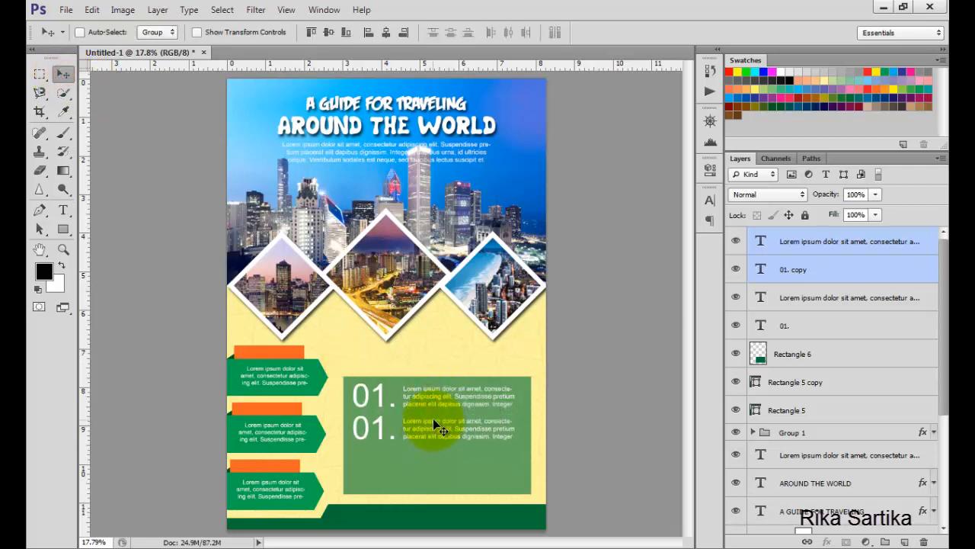
Step: Change the copied number in the panel's second row to "02."
left_click(63, 210)
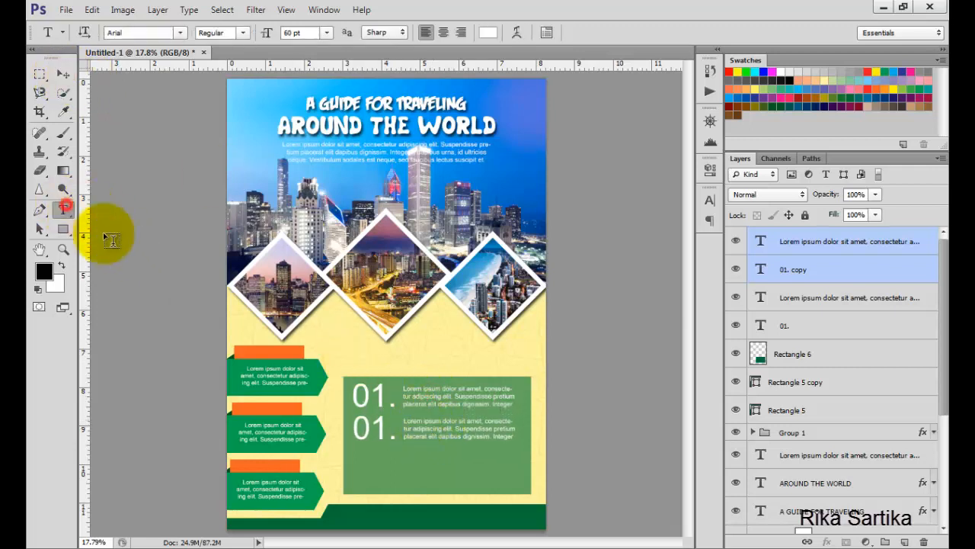
left_click(371, 422)
type("2")
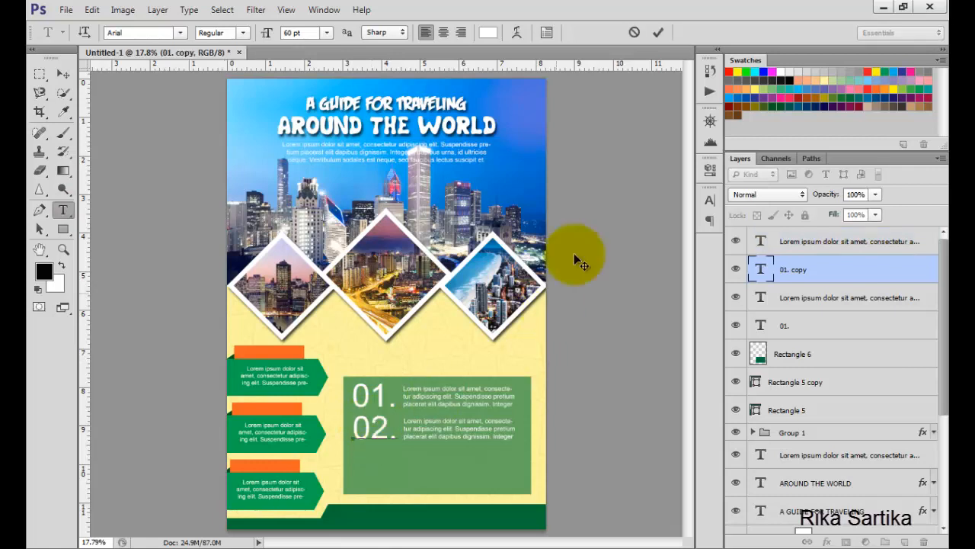
left_click(659, 32)
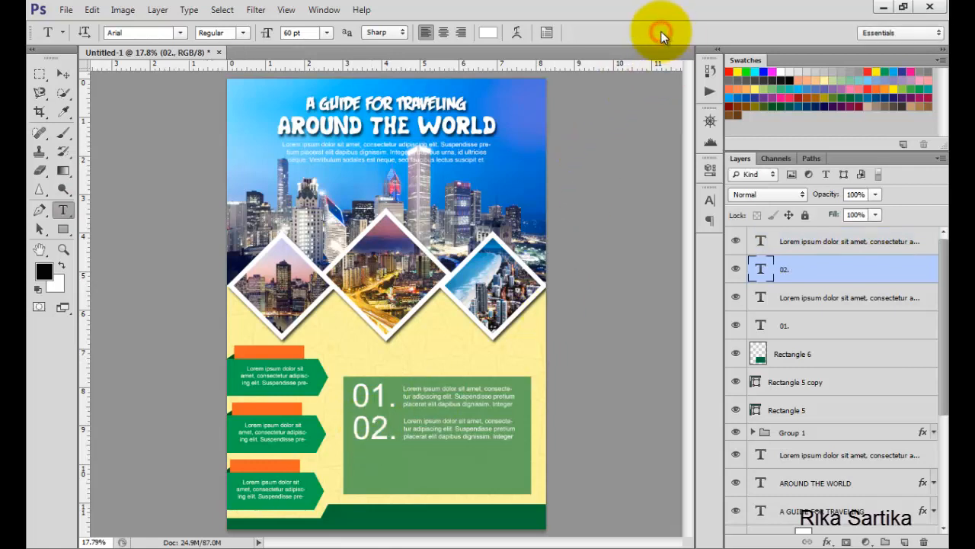
Step: Duplicate the "02." row with its paragraph and place the copy below it as an evenly spaced third row
left_click(807, 241, "ctrl")
right_click(812, 241)
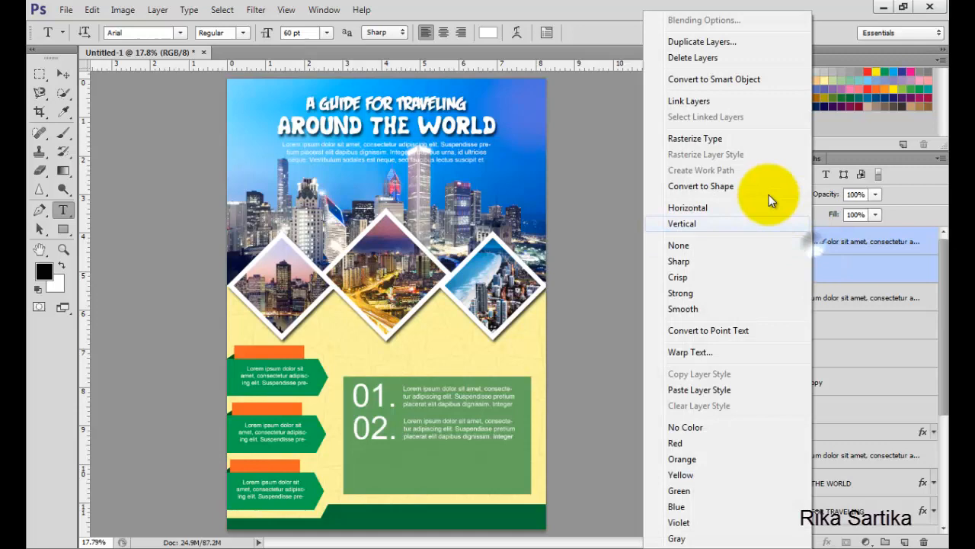
left_click(704, 43)
left_click(614, 169)
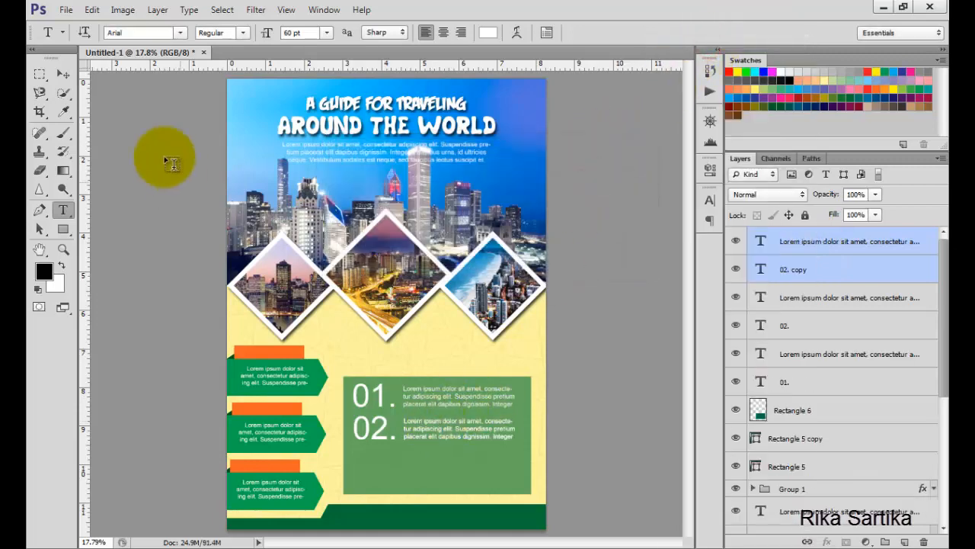
left_click(63, 74)
left_click_drag(427, 425, 429, 468)
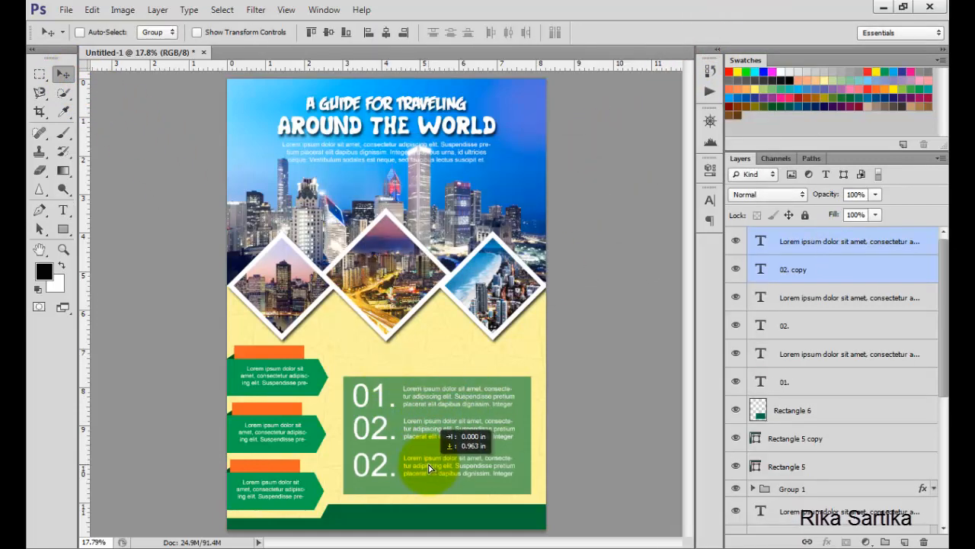
key("shift+Up")
key("shift+Up")
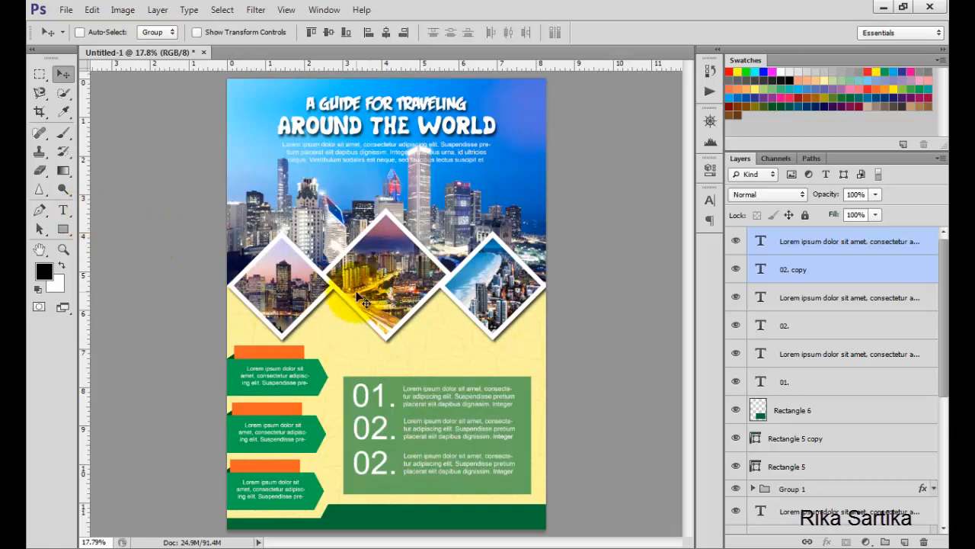
Step: Change the number in the panel's third row to "03."
left_click(64, 209)
left_click(373, 456)
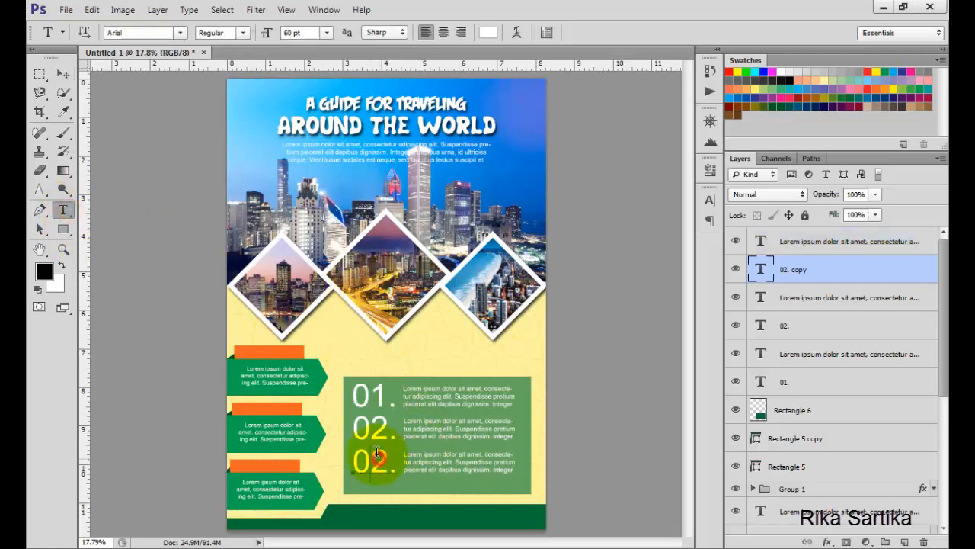
left_click(658, 32)
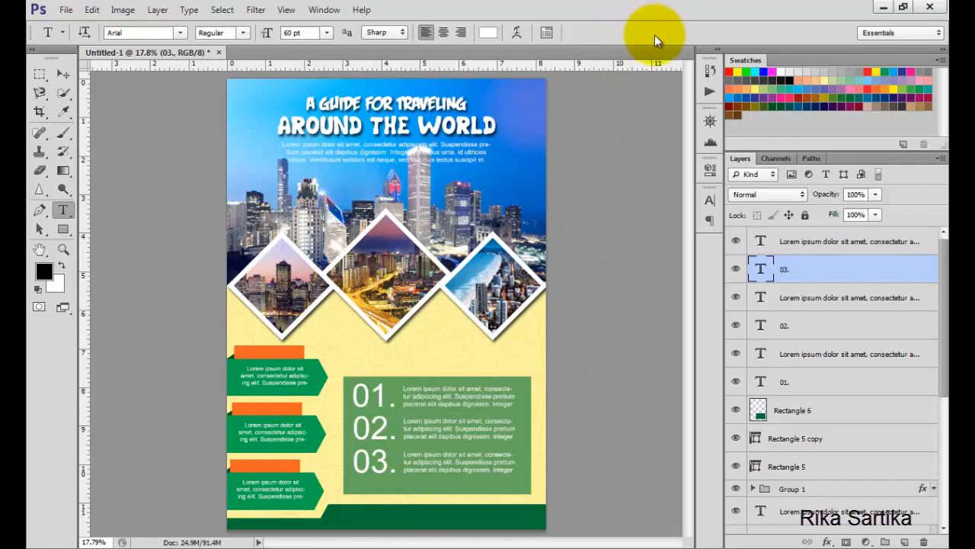
Step: Draw a rectangle about 1460 × 180 px across the green panel's upper edge and fill it with orange
left_click(808, 243)
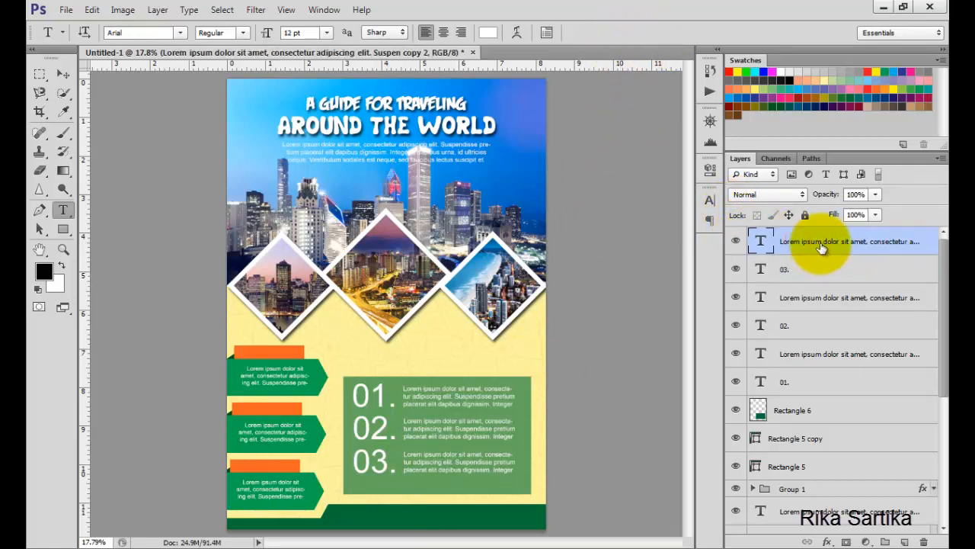
left_click(63, 228)
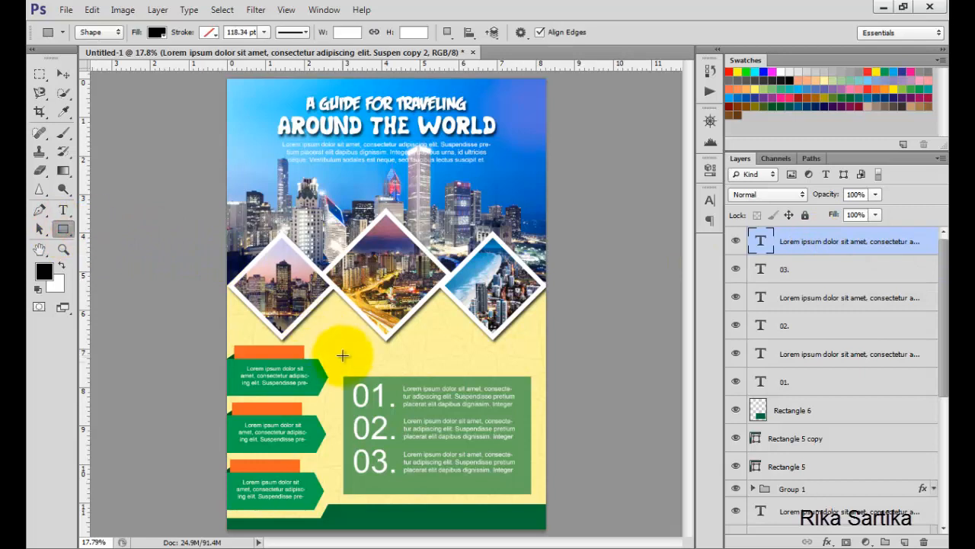
left_click_drag(344, 346, 531, 380)
key("ctrl+z")
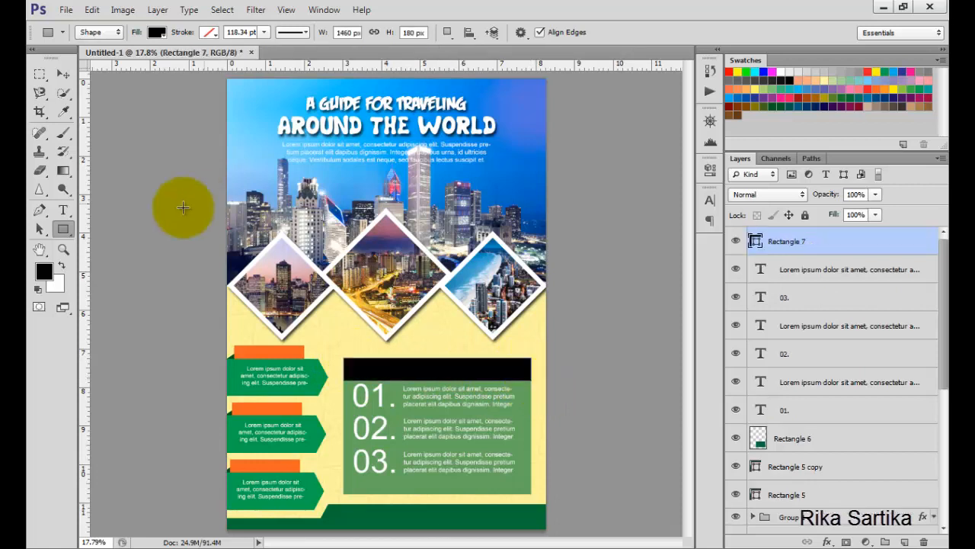
left_click(158, 33)
left_click(99, 146)
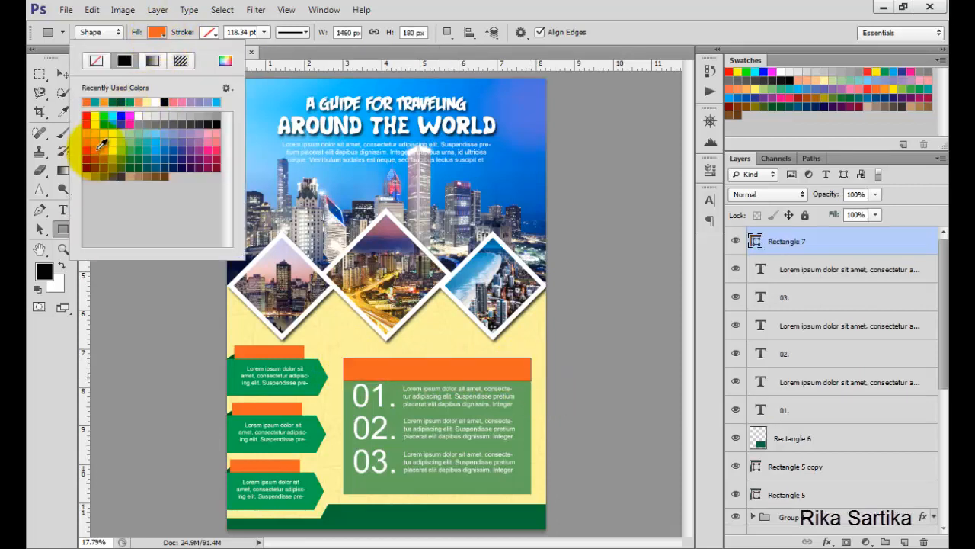
Step: Move the orange rectangle's layer beneath Rectangle 6 and shift the bar up to just above the green panel
left_click(63, 74)
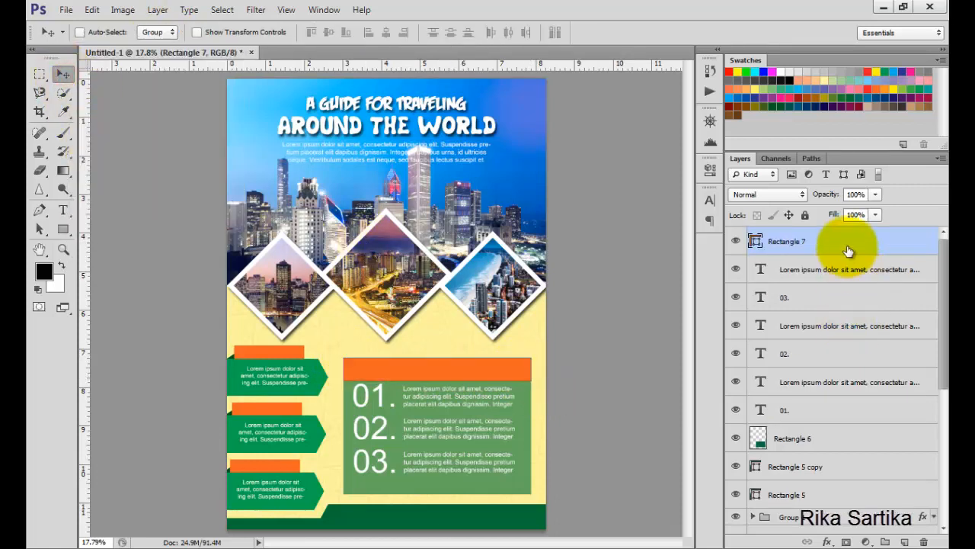
left_click_drag(845, 245, 855, 448)
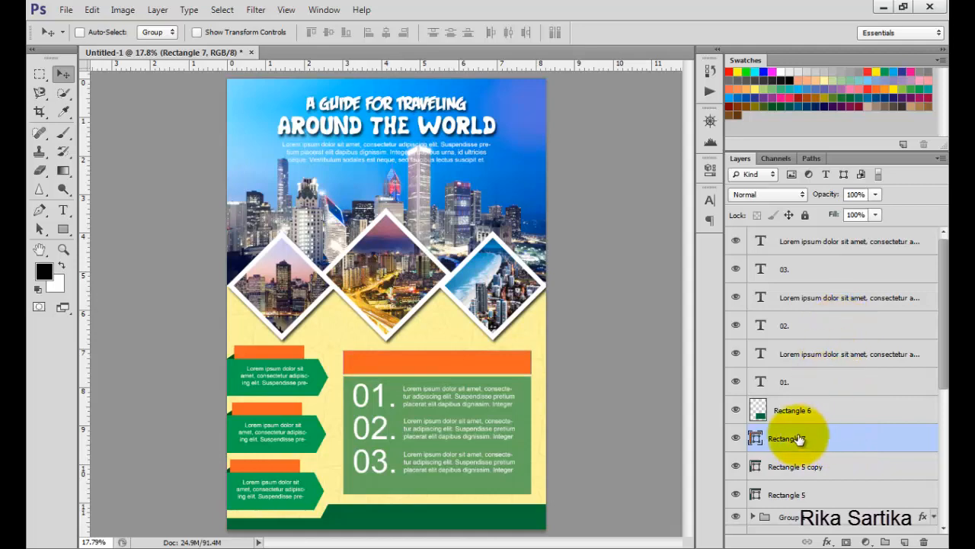
Step: Group the numbered panel's layers, from the uppermost paragraph down to Rectangle 7, and check the group's contents by toggling its visibility
left_click(812, 250, "shift")
left_click(123, 10)
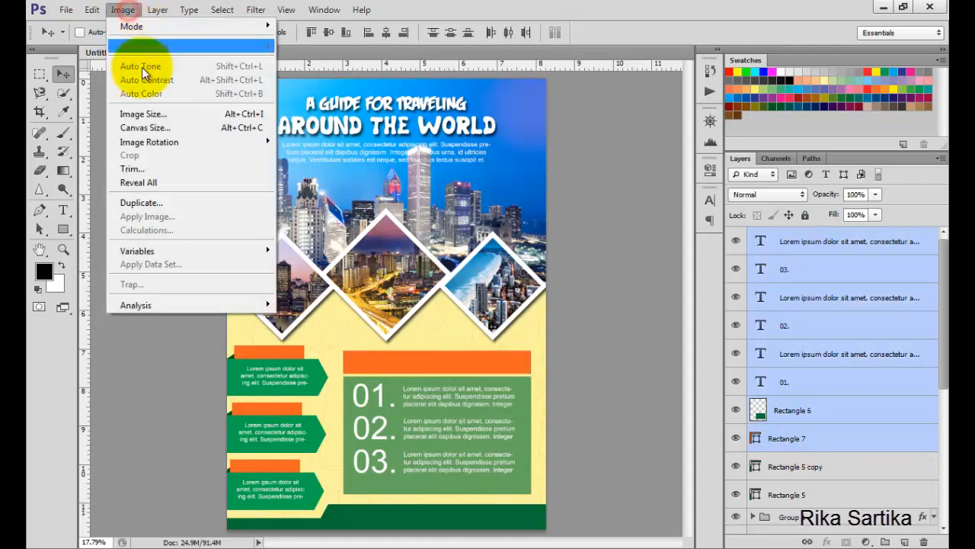
left_click(156, 11)
left_click(200, 270)
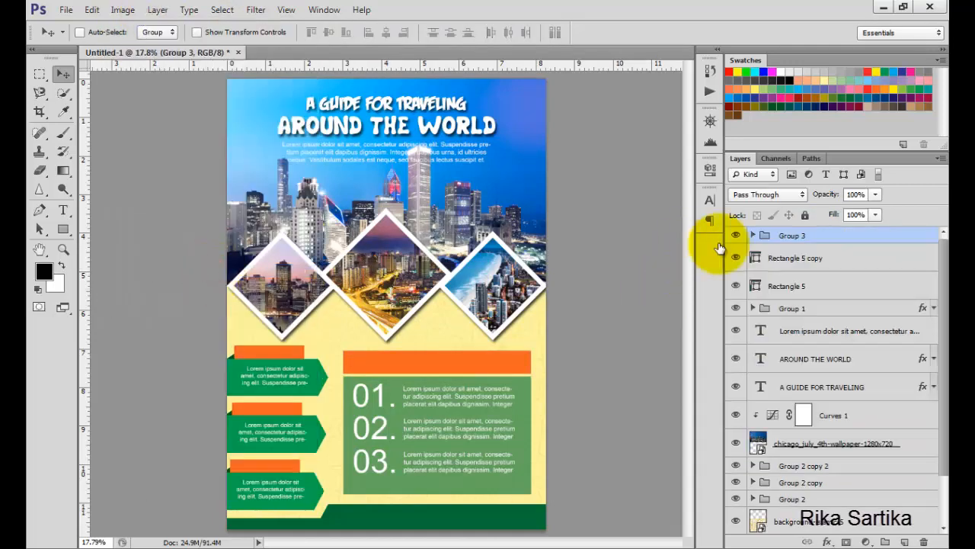
left_click(736, 237)
left_click(736, 236)
Step: Add the text "LOREM IPSUM" at 30 pt above the orange bar, inside the panel's layer group
left_click(753, 235)
left_click(773, 258)
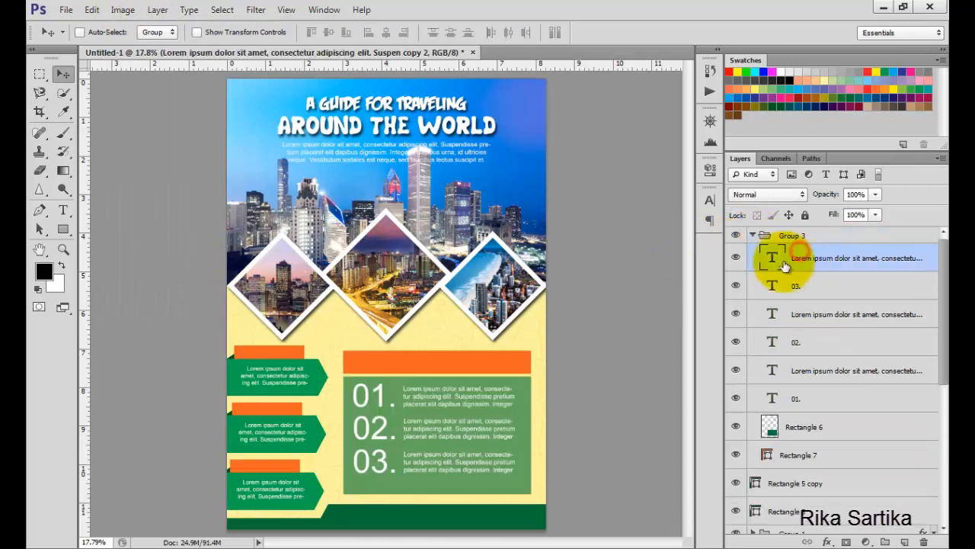
left_click(64, 213)
left_click(432, 346)
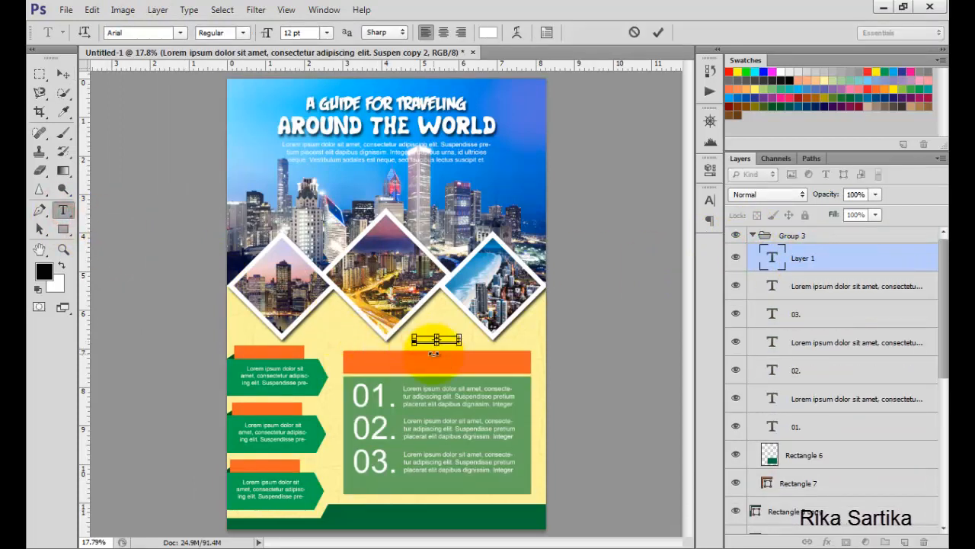
left_click(326, 32)
left_click(328, 209)
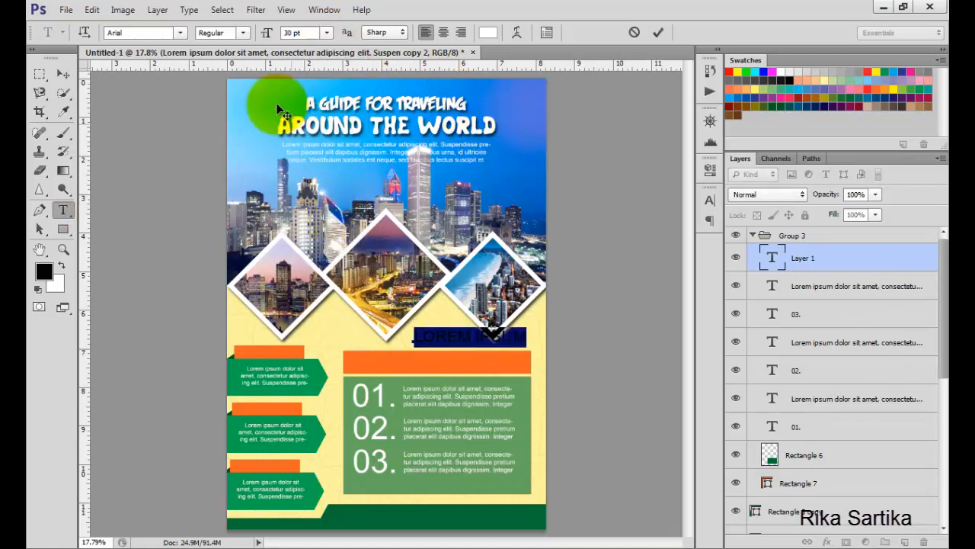
Step: Set the "LOREM IPSUM" heading to Arial Bold Italic and center it on the orange bar
left_click(242, 32)
left_click(240, 81)
left_click(243, 32)
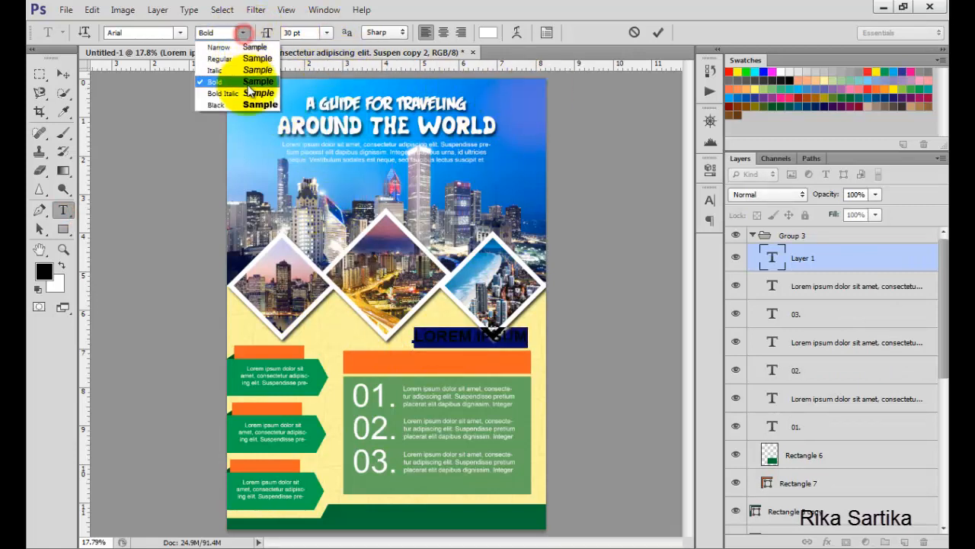
left_click(249, 91)
left_click(657, 32)
left_click(63, 74)
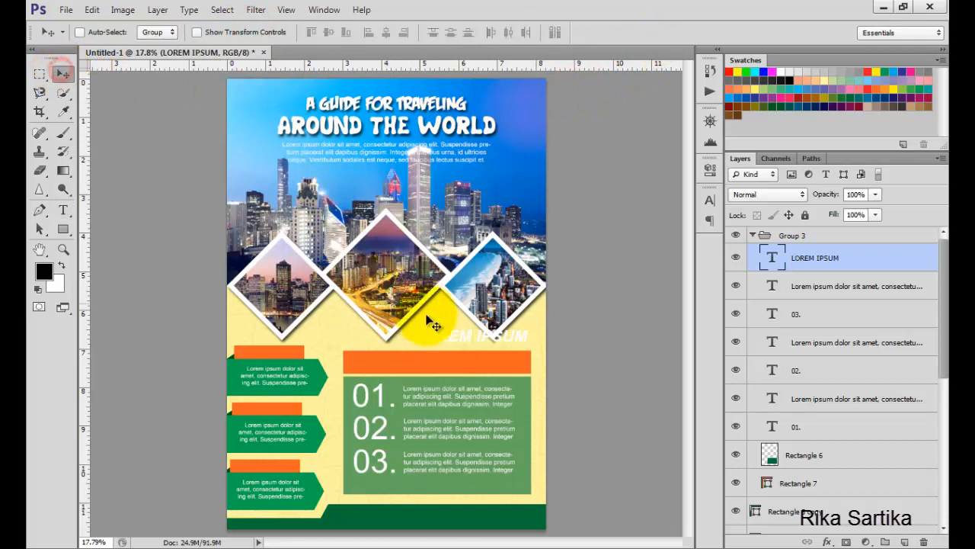
left_click_drag(430, 323, 418, 365)
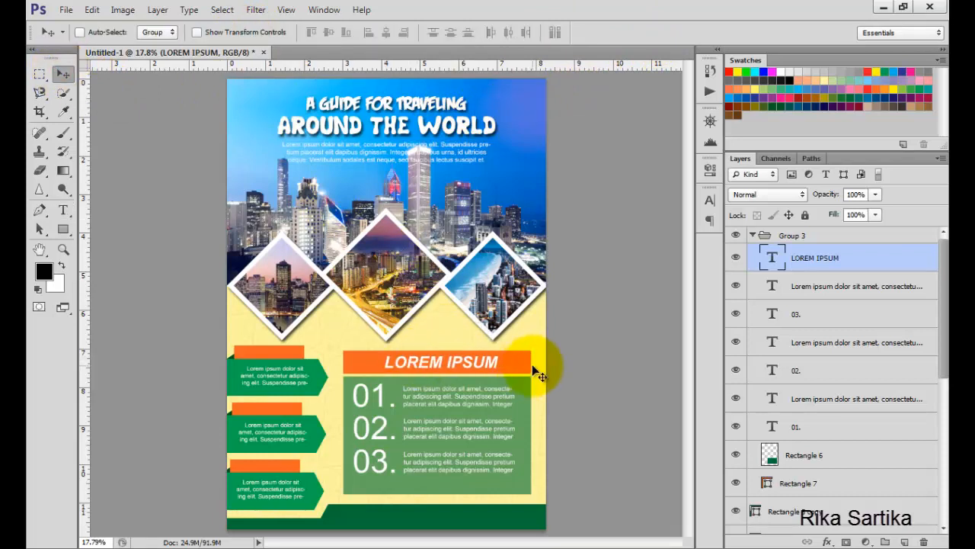
Step: Add the text "$99" in Arial Bold Italic at 30 pt and place it on the uppermost banner's orange bar
left_click(63, 209)
left_click(243, 335)
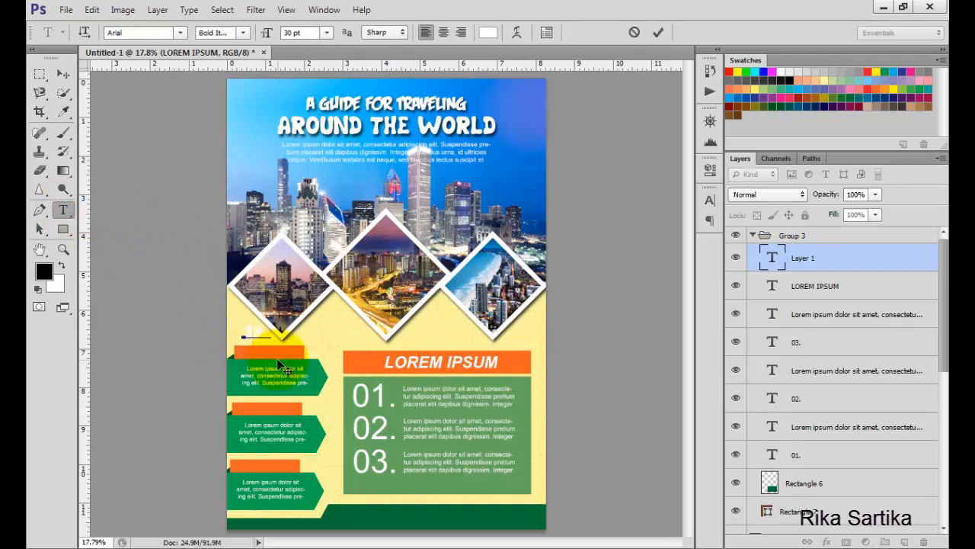
left_click(655, 33)
left_click(63, 73)
left_click_drag(259, 331, 280, 352)
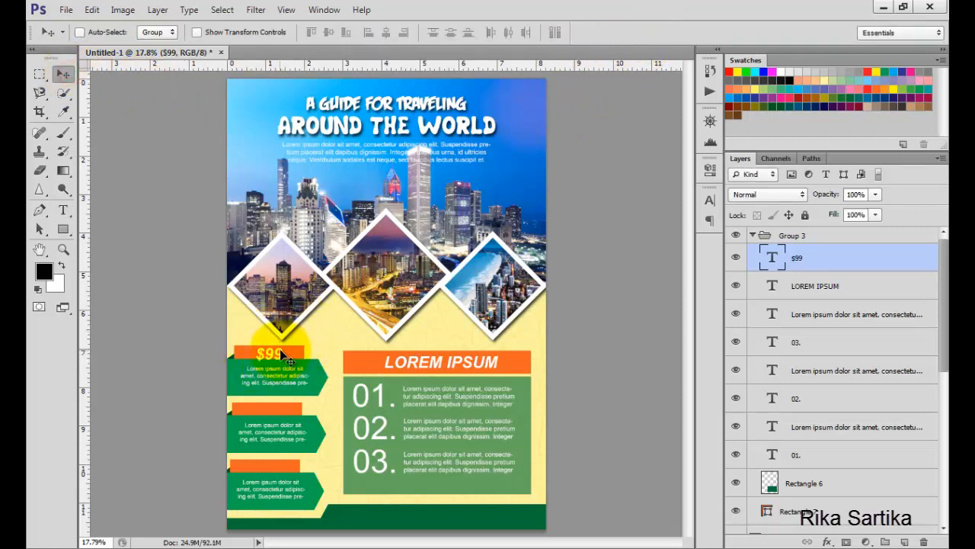
Step: Reduce the "$99" label to 24 pt and nudge it to the middle of the uppermost orange bar
left_click(63, 209)
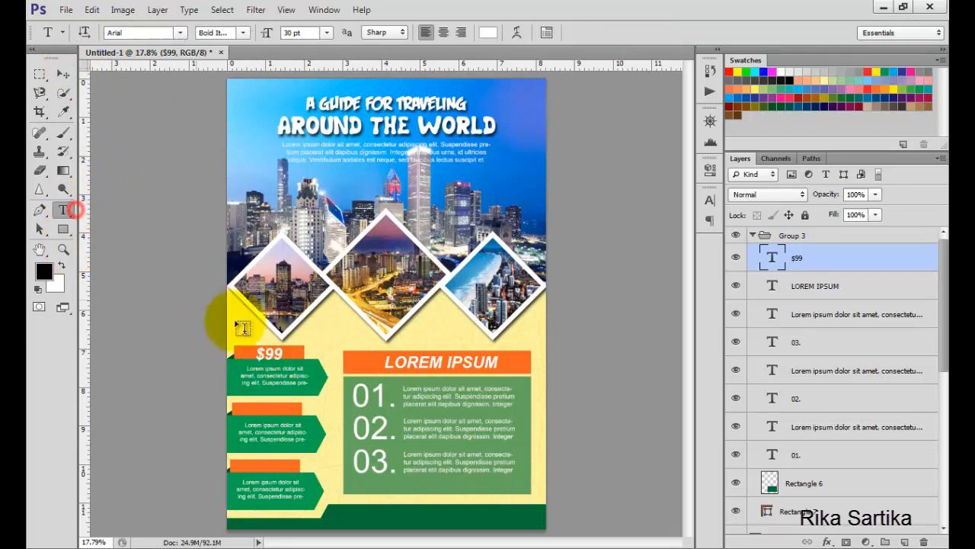
left_click(276, 354)
double_click(276, 354)
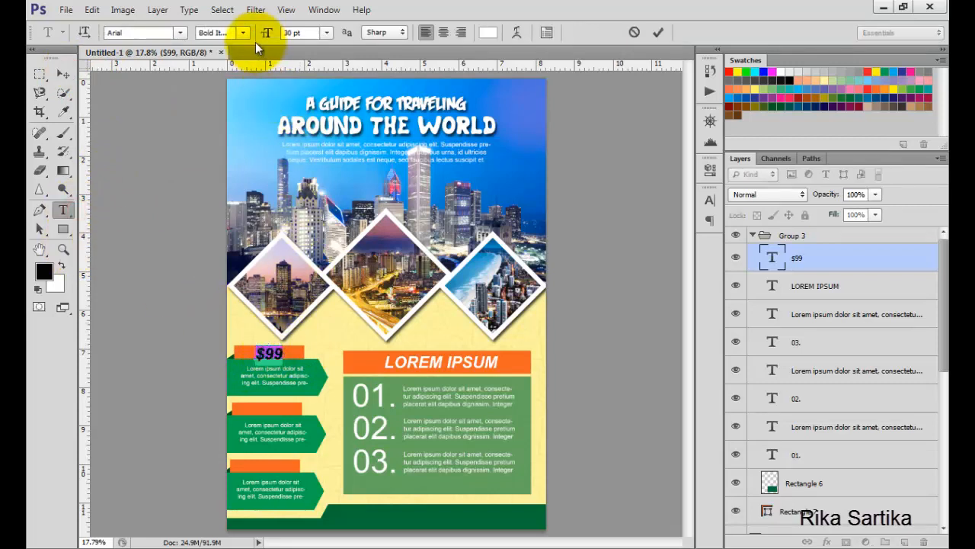
left_click(325, 33)
left_click(315, 198)
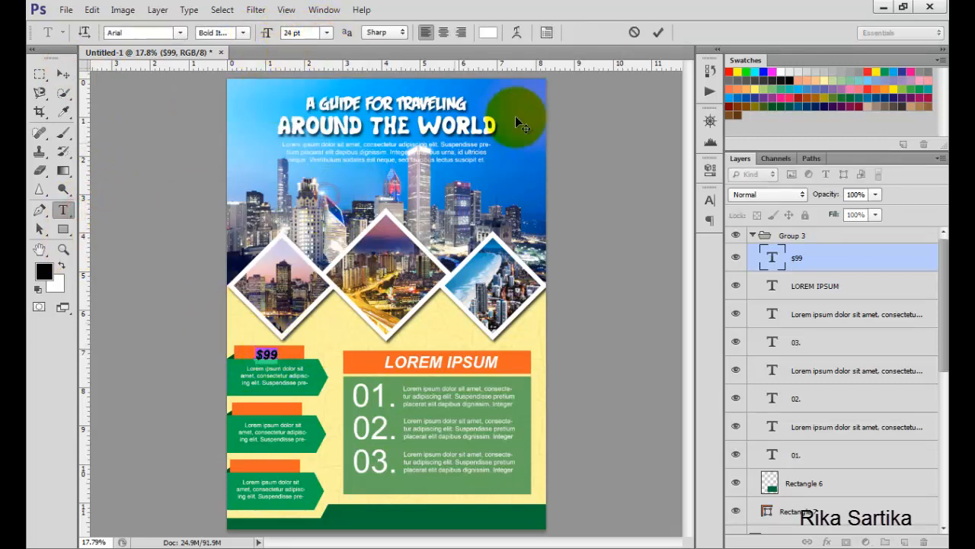
left_click(657, 34)
left_click(60, 76)
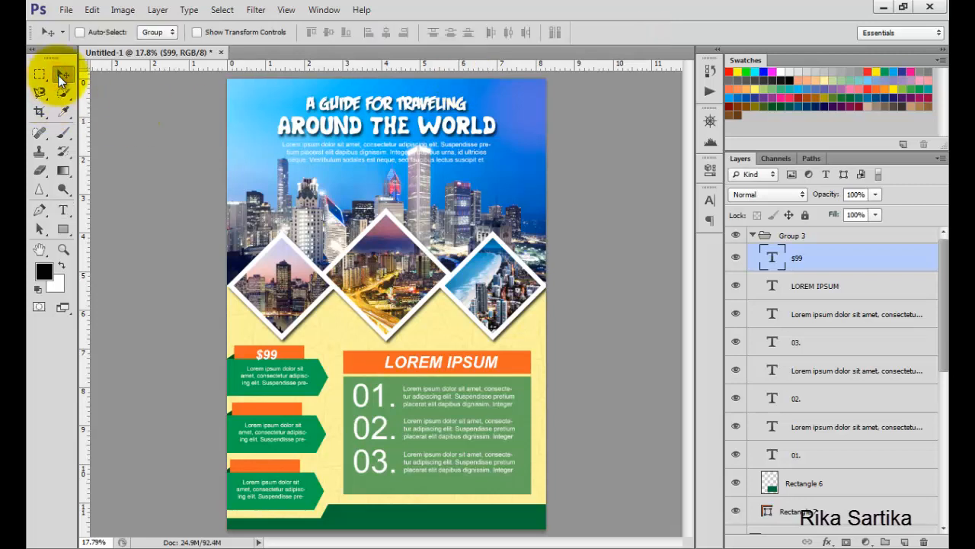
key("Right")
key("Right")
key("Right")
key("Right")
key("Right")
Step: Duplicate the "$99" label twice and place the copies on the orange bars of the middle and lowest banners
right_click(876, 259)
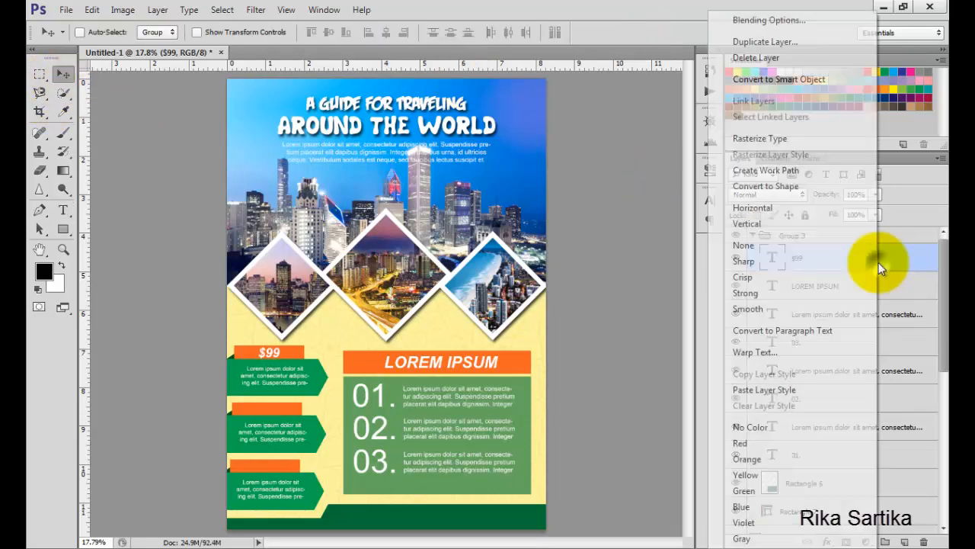
left_click(761, 42)
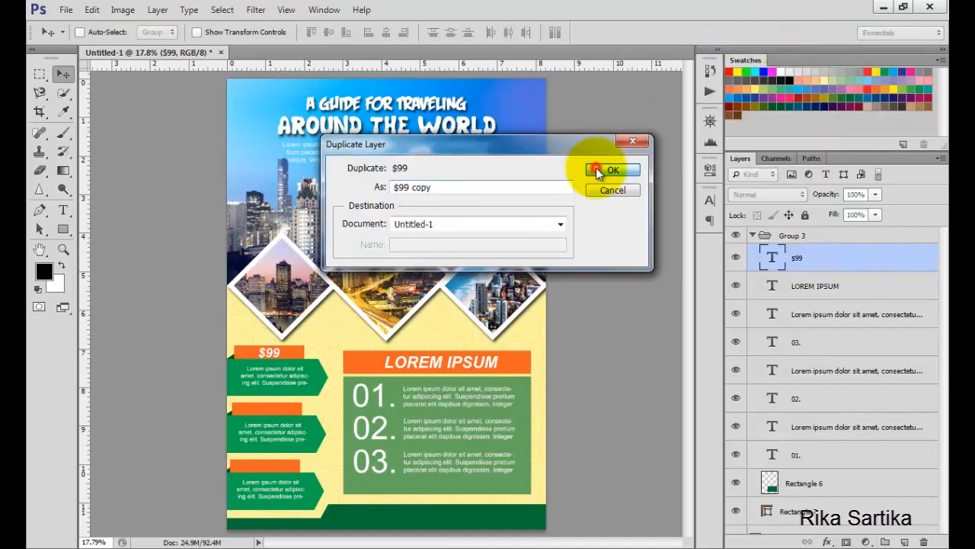
left_click(601, 168)
left_click_drag(272, 346, 274, 407)
right_click(869, 254)
left_click(830, 41)
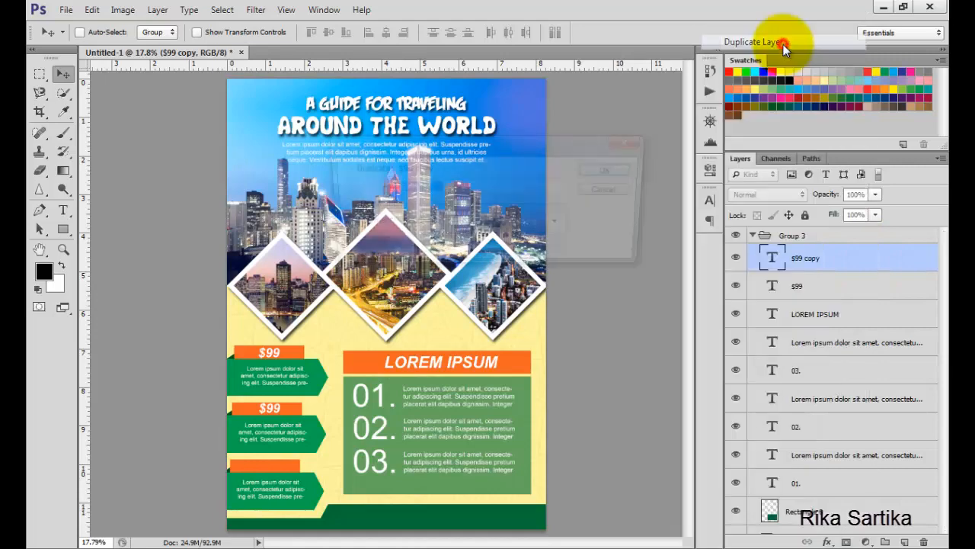
left_click(631, 169)
left_click_drag(275, 424, 274, 479)
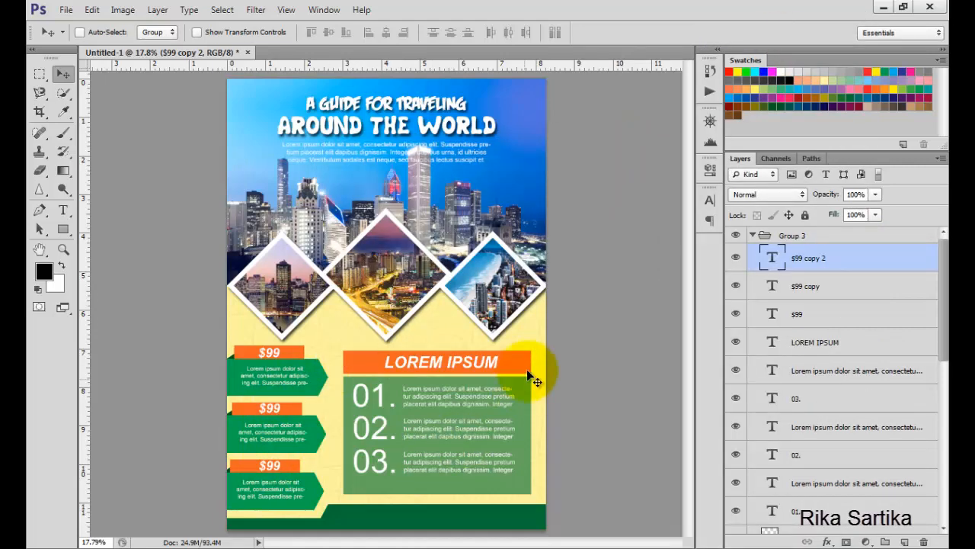
Step: Collapse Group 3 and draw the Facebook custom shape, about 135 px square, over the green panel's lower-left corner
left_click(753, 234)
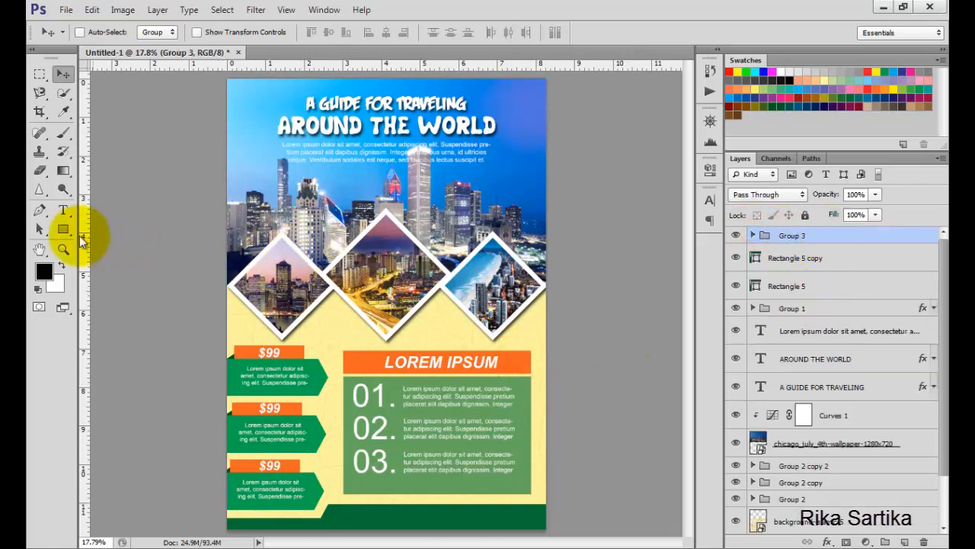
left_click(63, 229)
left_click(140, 295)
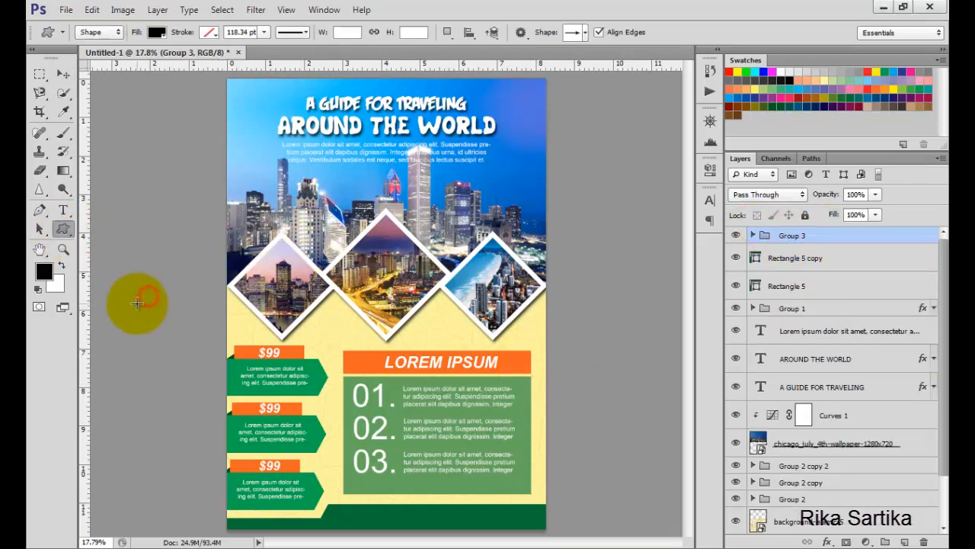
left_click(579, 32)
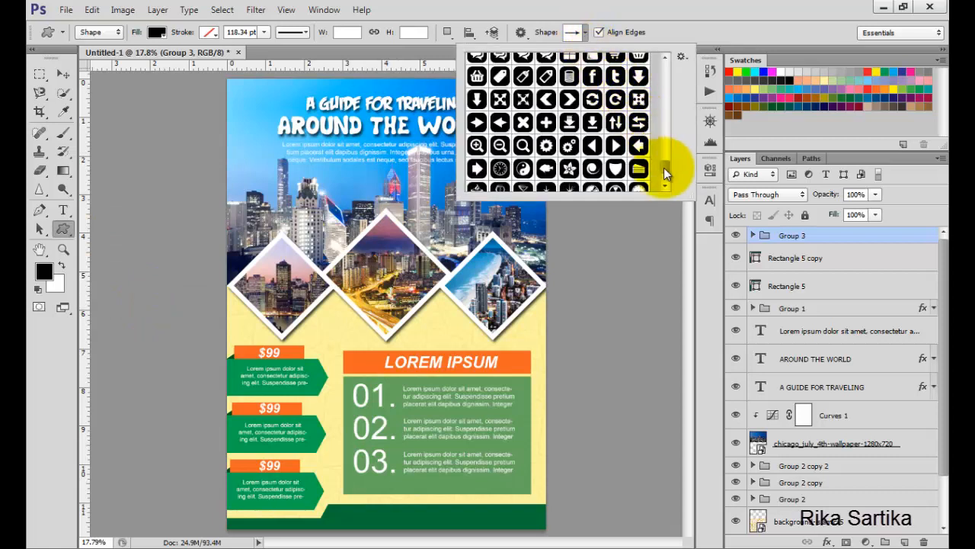
scroll(663, 163, "up", 2)
double_click(592, 132)
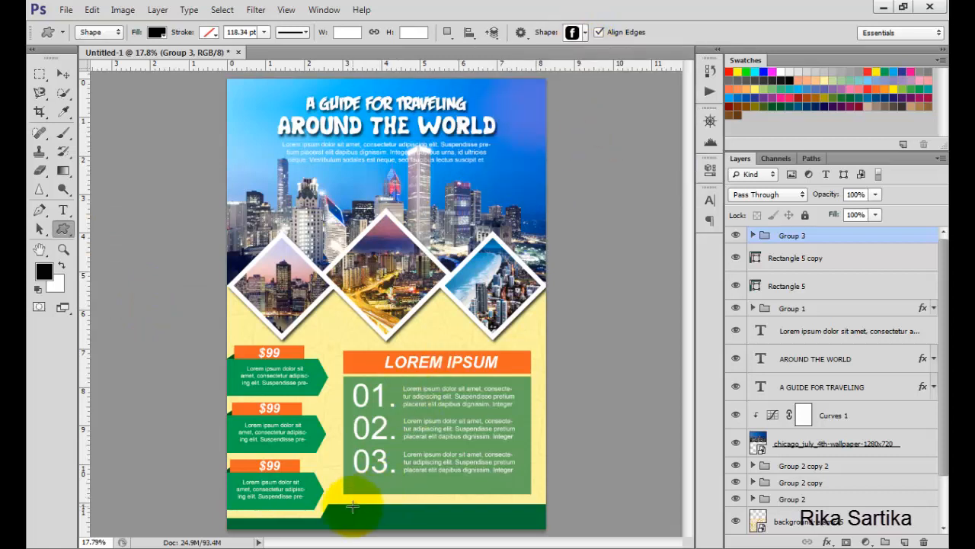
left_click_drag(345, 485, 354, 495)
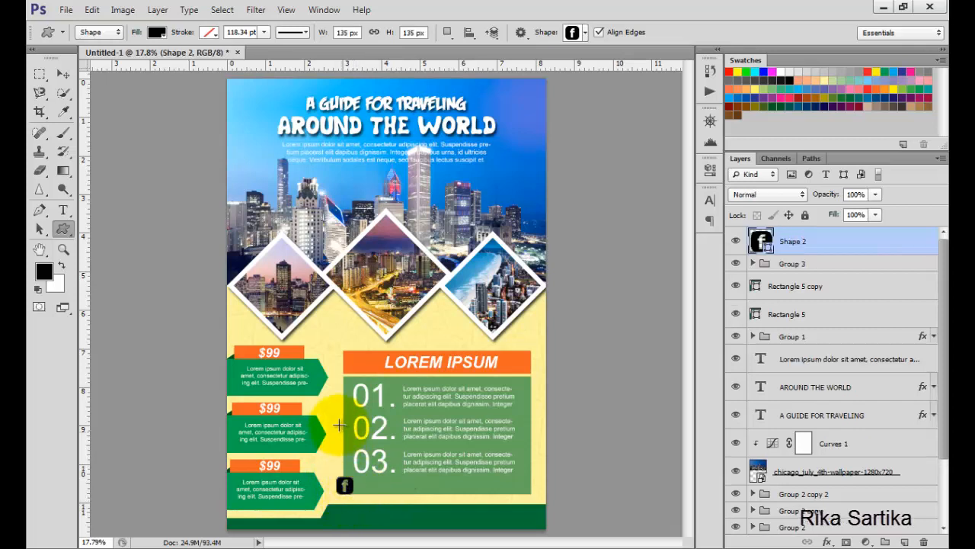
Step: Fill the Facebook icon with white, move it onto the dark green footer and scale it to about 77%
left_click(157, 33)
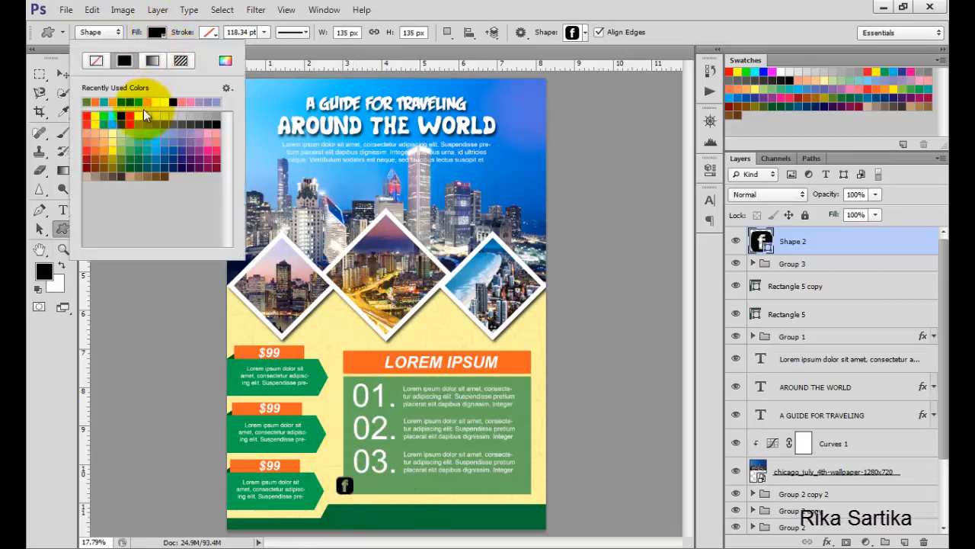
left_click(158, 34)
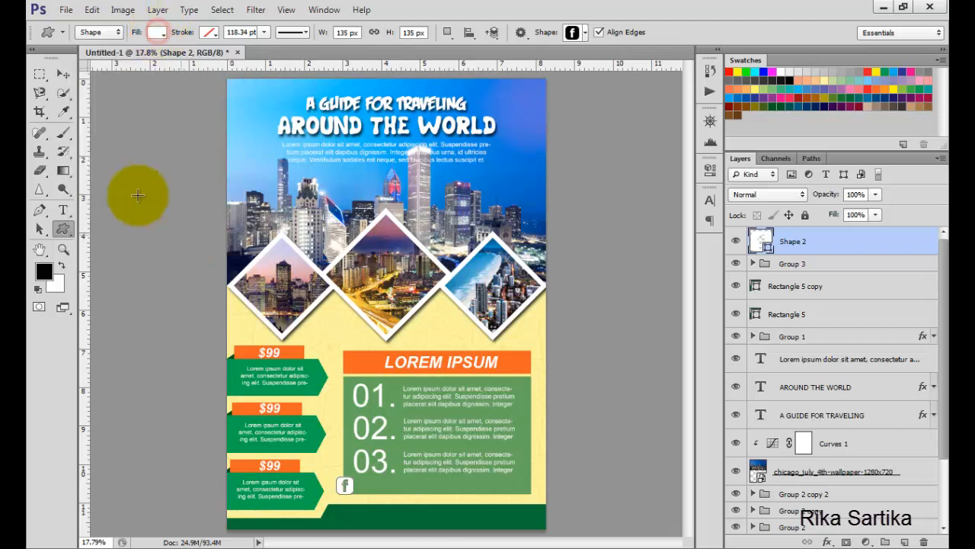
left_click(64, 73)
left_click_drag(344, 485, 348, 518)
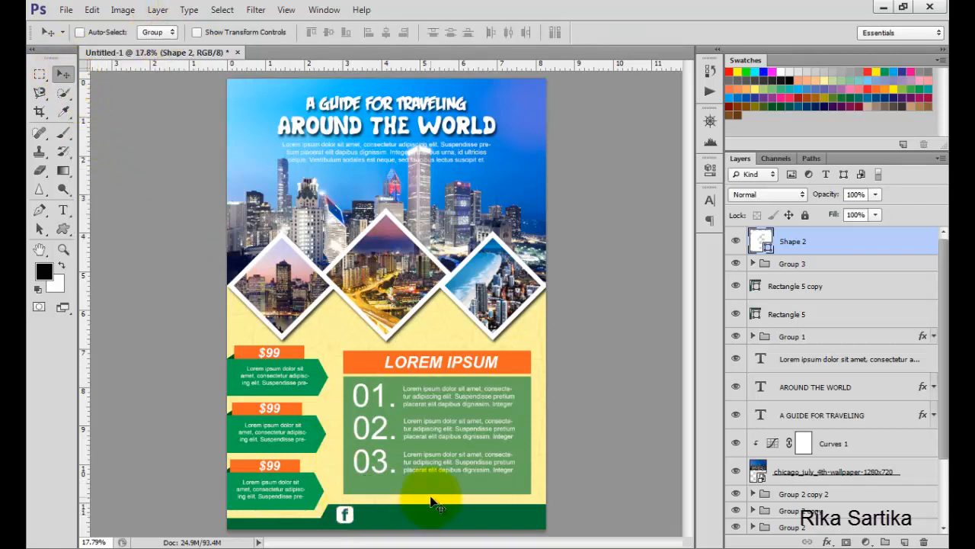
key("ctrl+t")
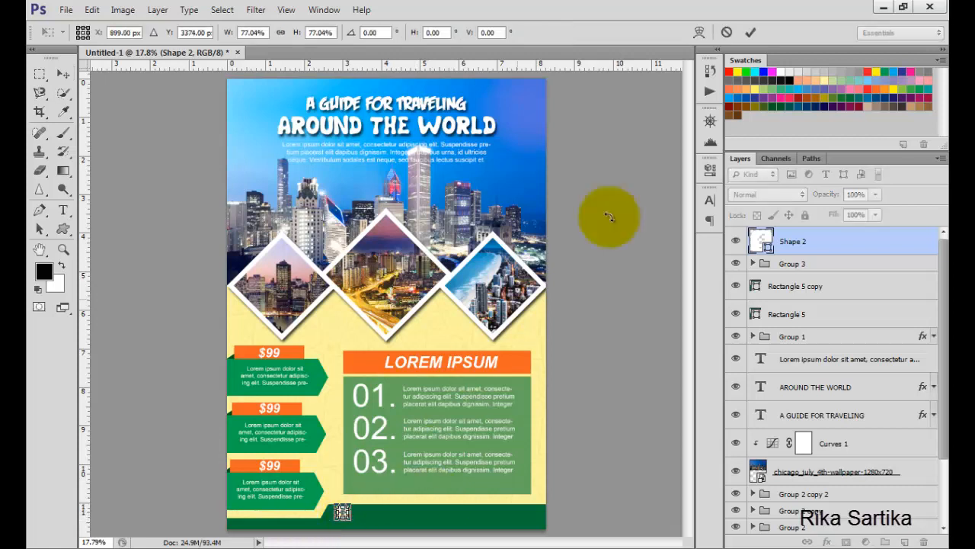
left_click(750, 32)
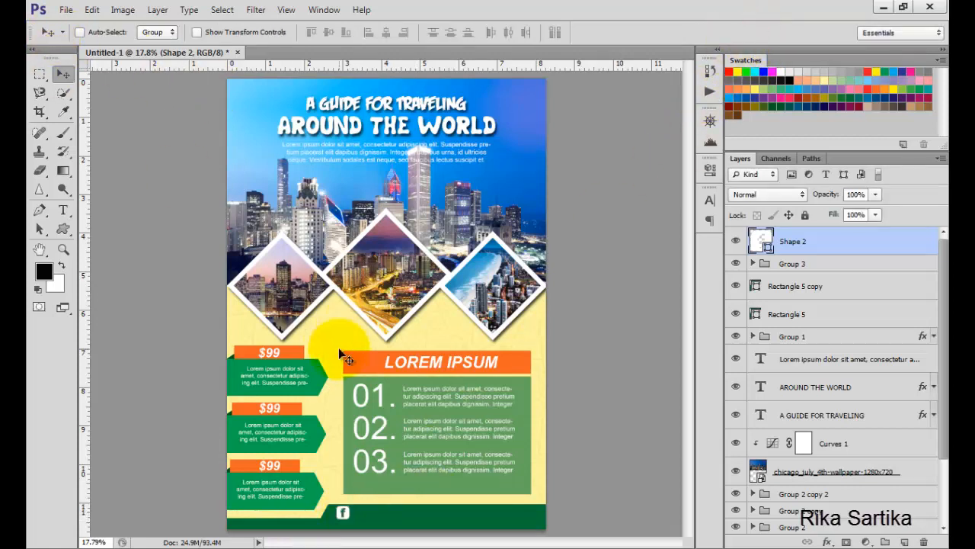
Step: Add the Facebook contact address as a text line in the footer beside the Facebook icon
left_click(64, 211)
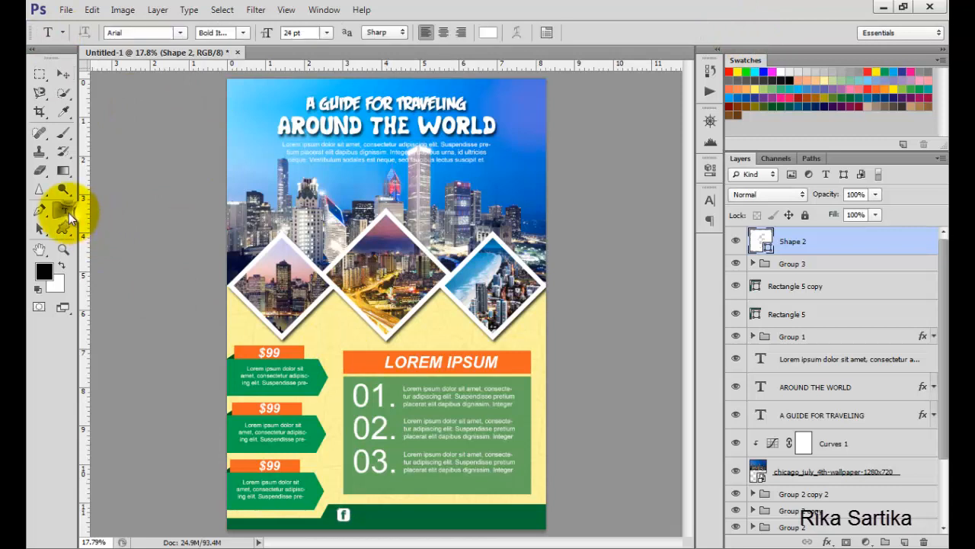
left_click(87, 208)
left_click(369, 519)
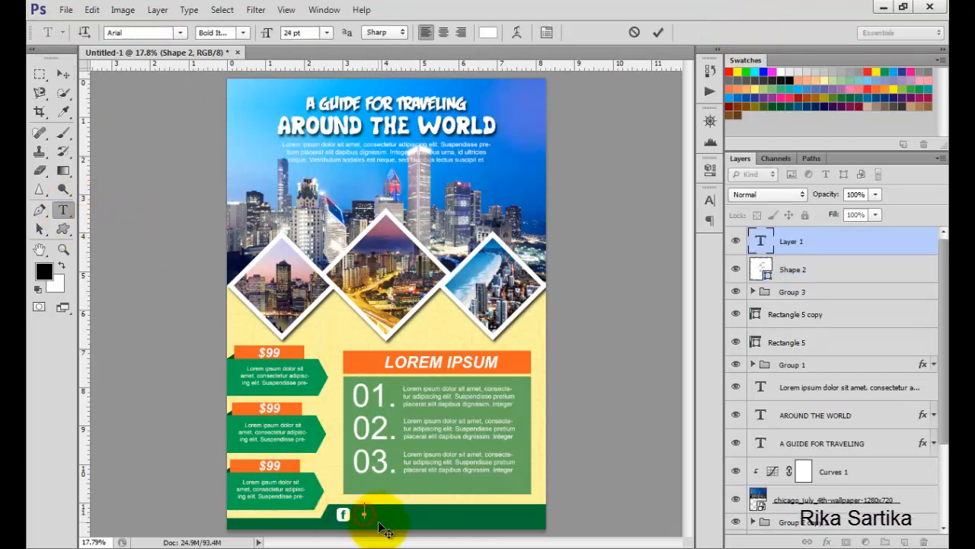
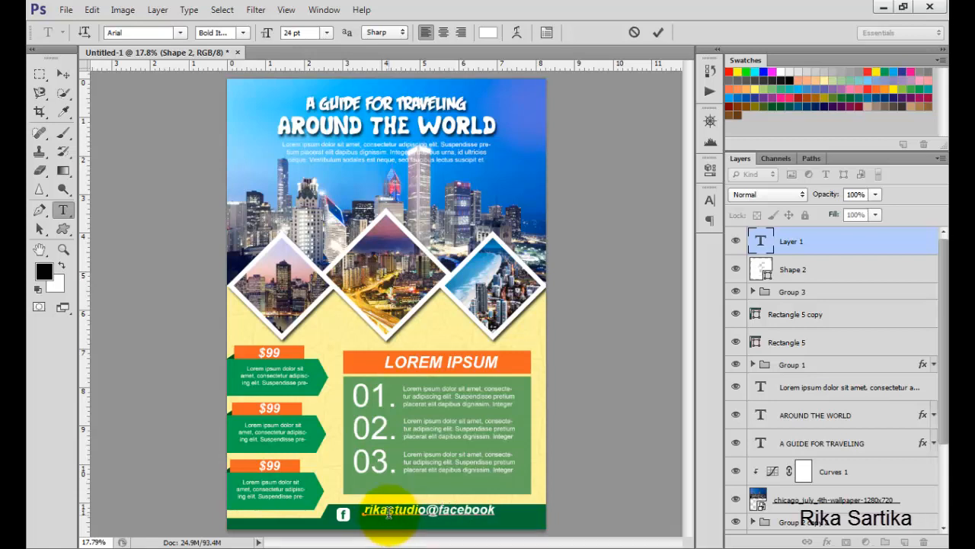
Step: Set the Facebook contact text to Arial Narrow at 12 pt and move it close beside the icon
left_click(242, 32)
left_click(255, 46)
left_click(327, 32)
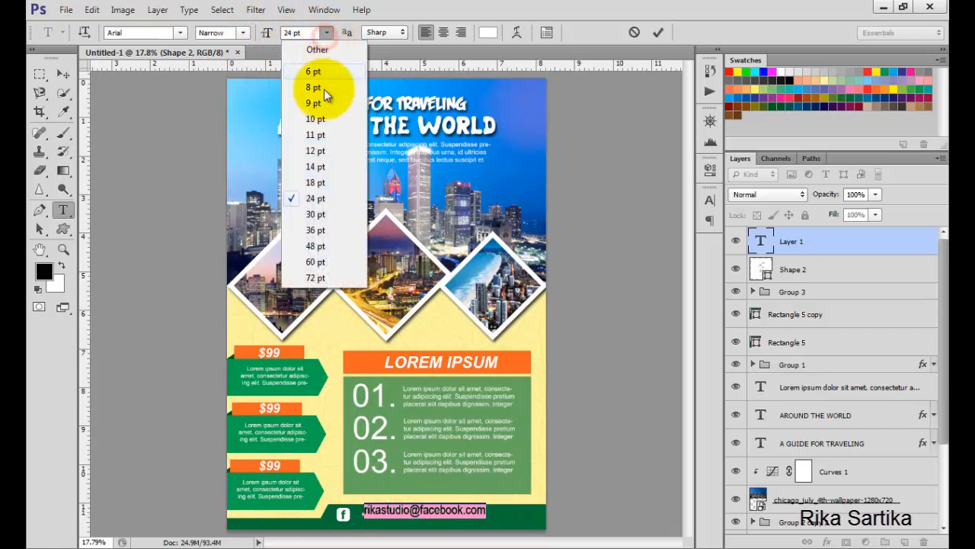
left_click(315, 135)
left_click(326, 32)
left_click(315, 150)
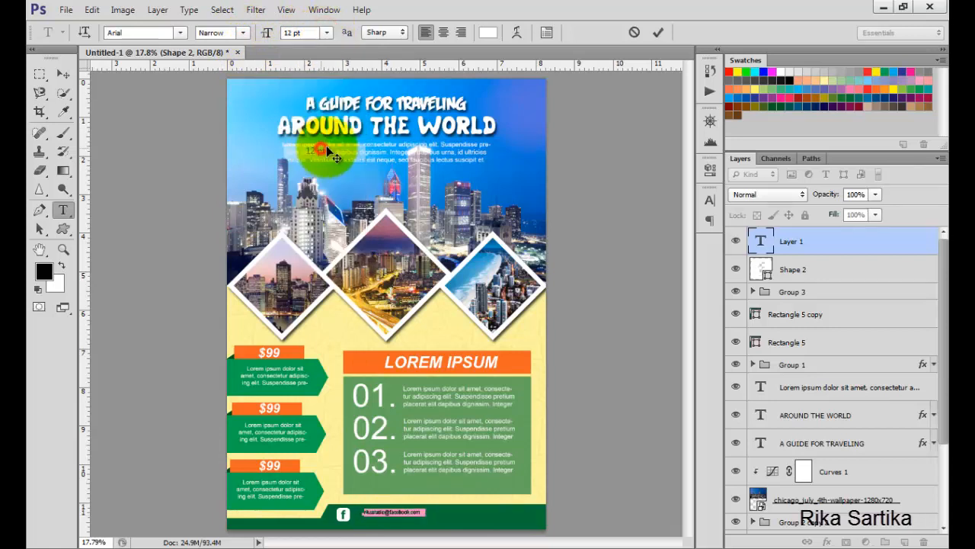
left_click(657, 32)
left_click(63, 73)
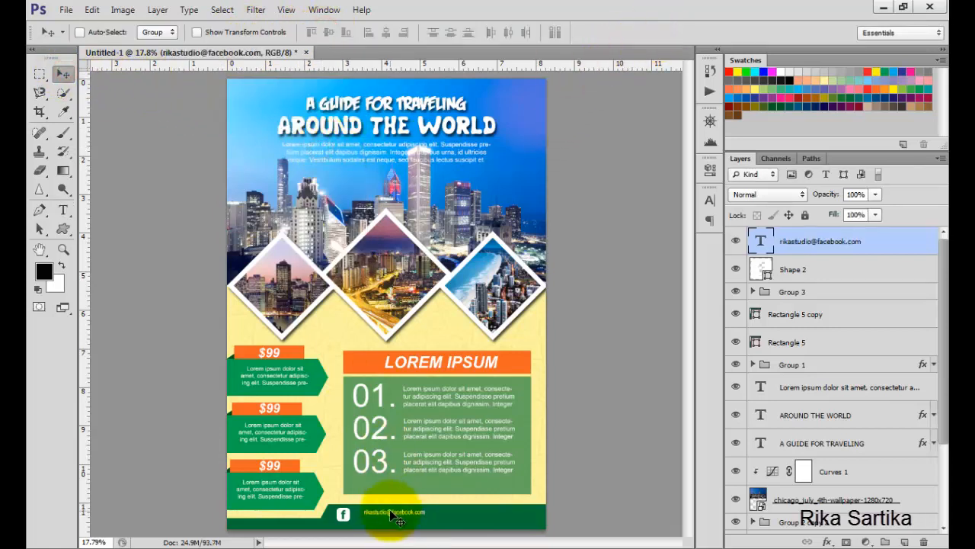
left_click_drag(374, 512, 365, 518)
Step: Enlarge the Facebook contact text in the footer to 14 pt
left_click(64, 211)
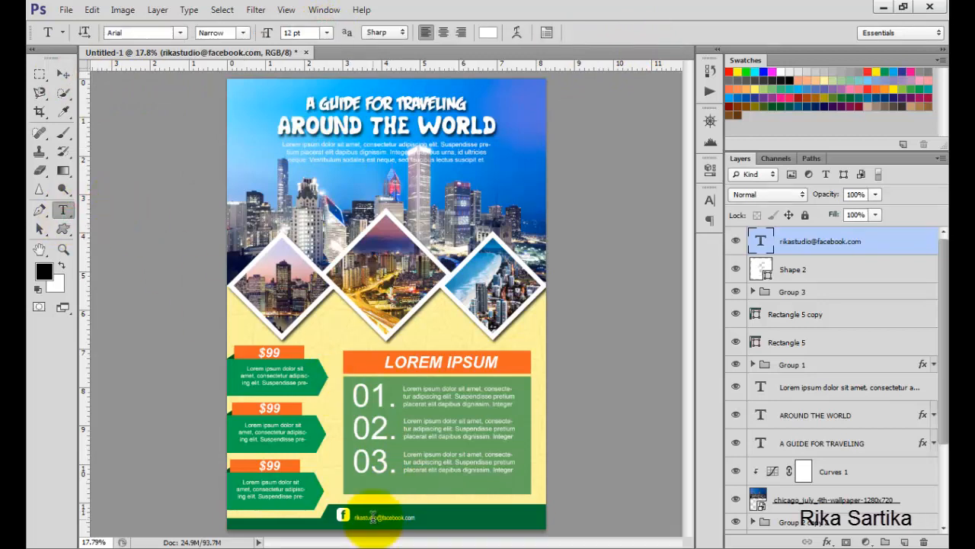
left_click(374, 518)
key("ctrl+a")
left_click(327, 33)
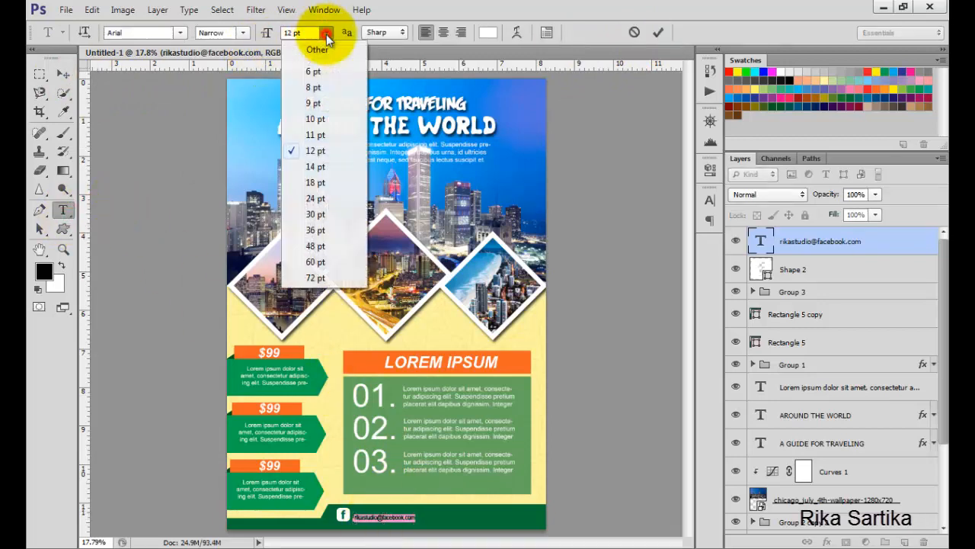
left_click(316, 166)
left_click(657, 32)
left_click(64, 74)
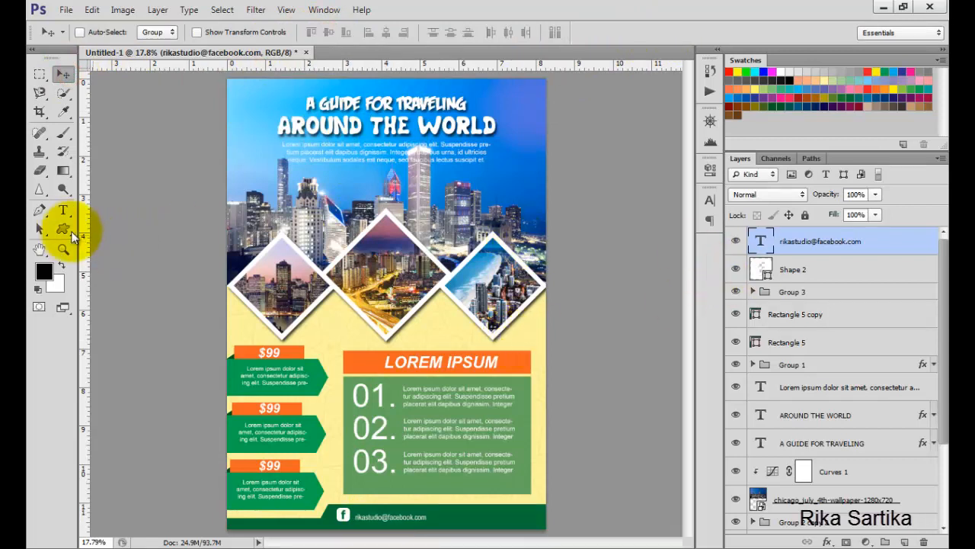
Step: Draw the Twitter custom shape, about 108 px square, at the footer's upper edge beyond the Facebook contact text
left_click(64, 228)
left_click(580, 32)
double_click(615, 132)
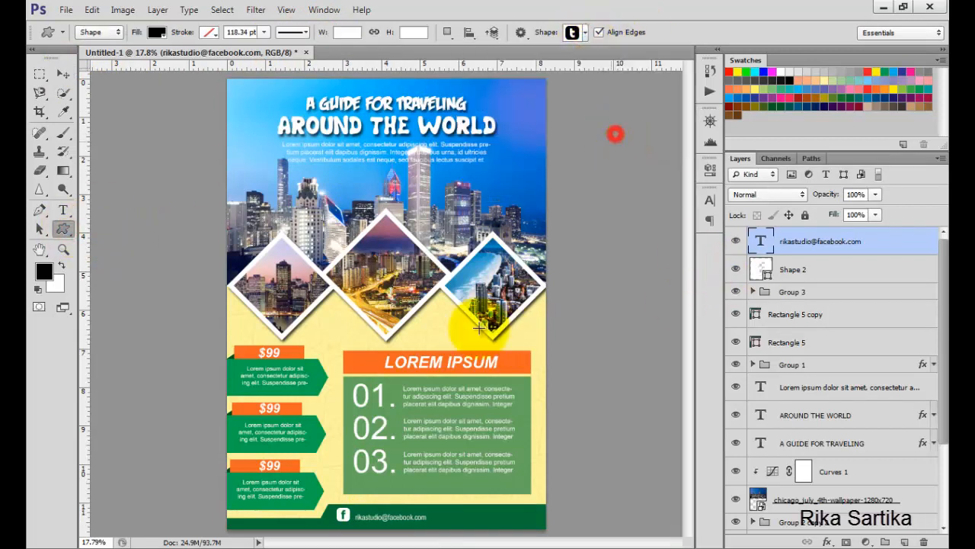
left_click_drag(437, 497, 450, 516)
left_click(64, 74)
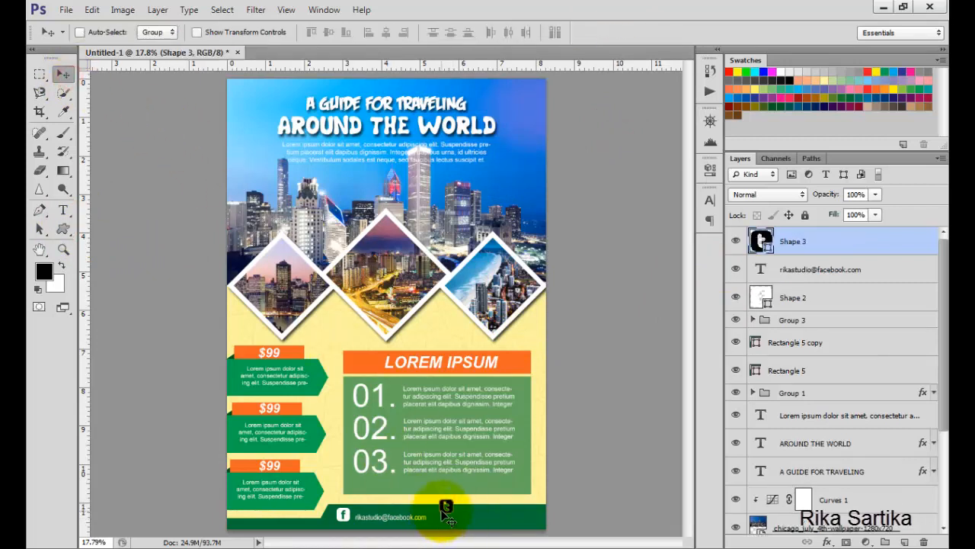
Step: Fill the Twitter icon with white and move it down into the footer, level with the Facebook icon
left_click(64, 229)
left_click(157, 32)
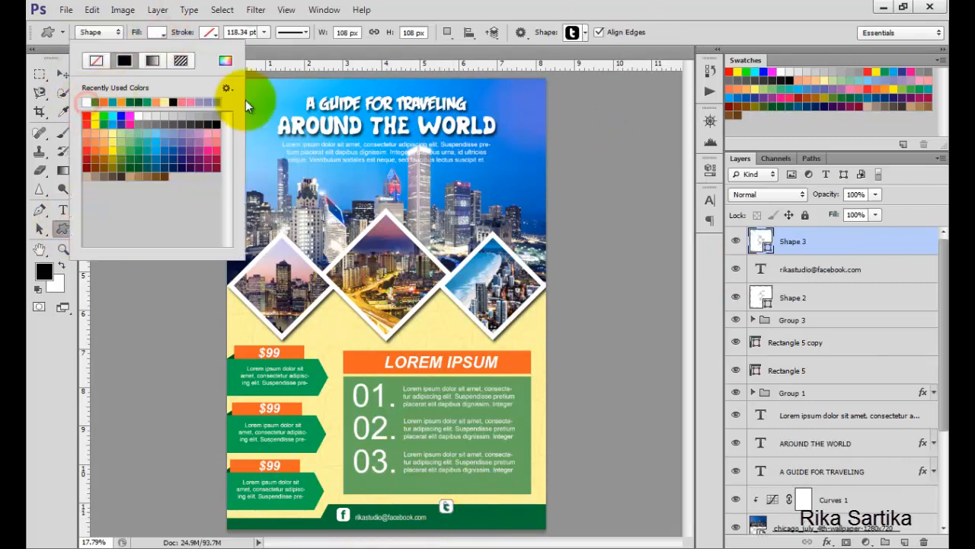
left_click(156, 32)
left_click(63, 74)
left_click_drag(445, 503, 445, 508)
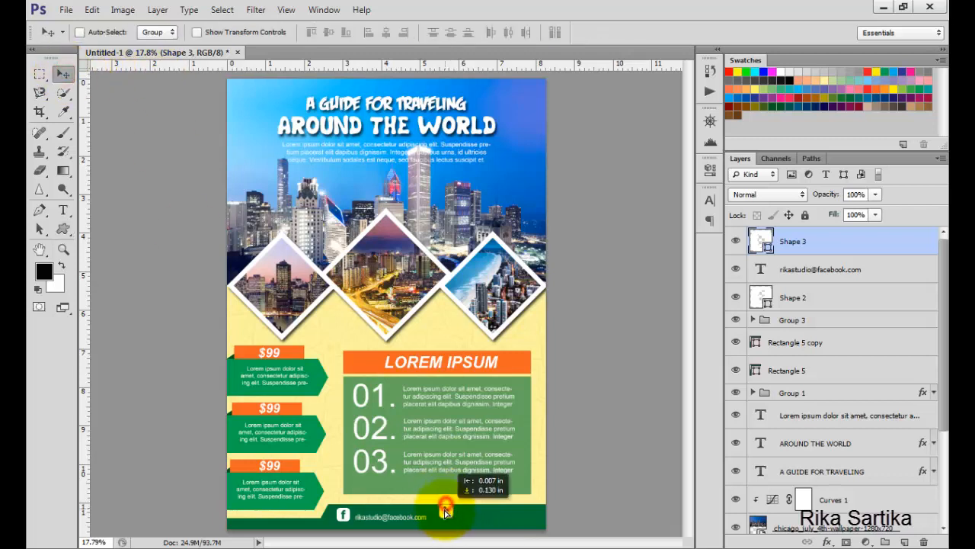
Step: Add the Twitter handle as white 14 pt Arial Narrow text beside the Twitter icon in the footer
left_click(64, 210)
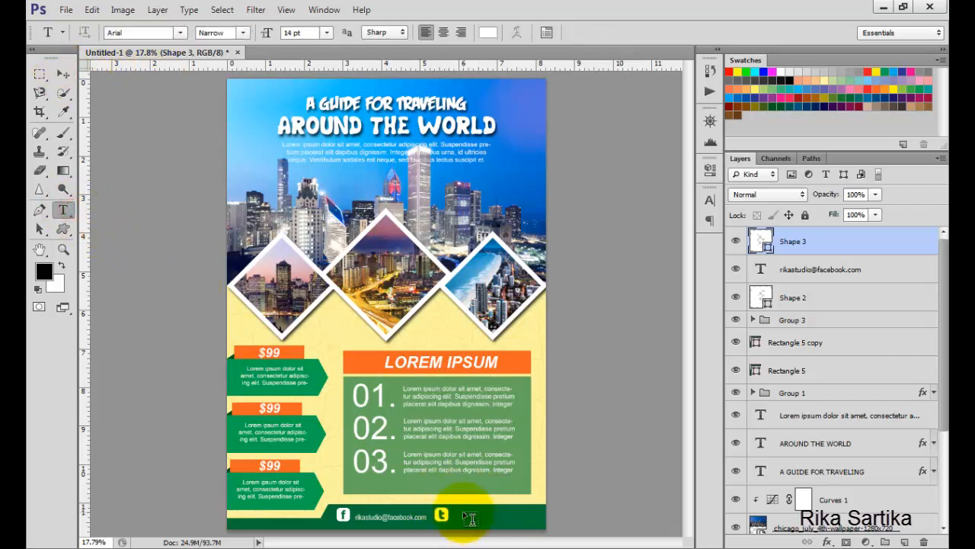
left_click(491, 524)
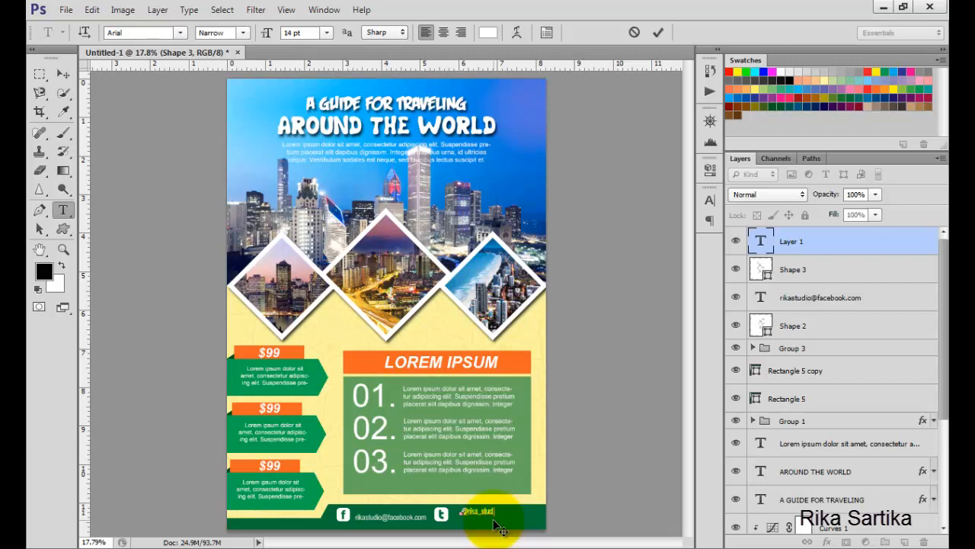
left_click(658, 32)
Step: Group the Facebook and Twitter icons with their contact texts and shift them slightly right in the footer
left_click(63, 74)
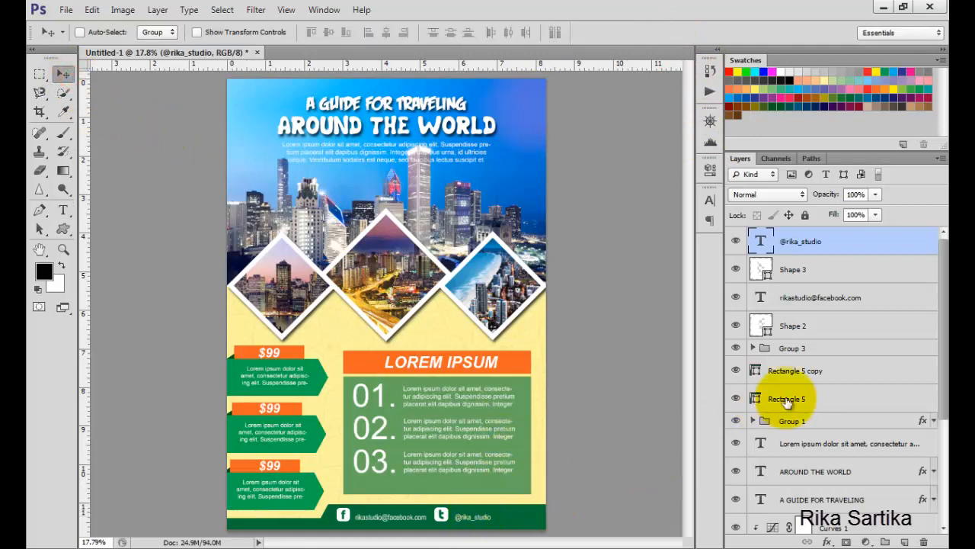
left_click(833, 326, "shift")
left_click(157, 9)
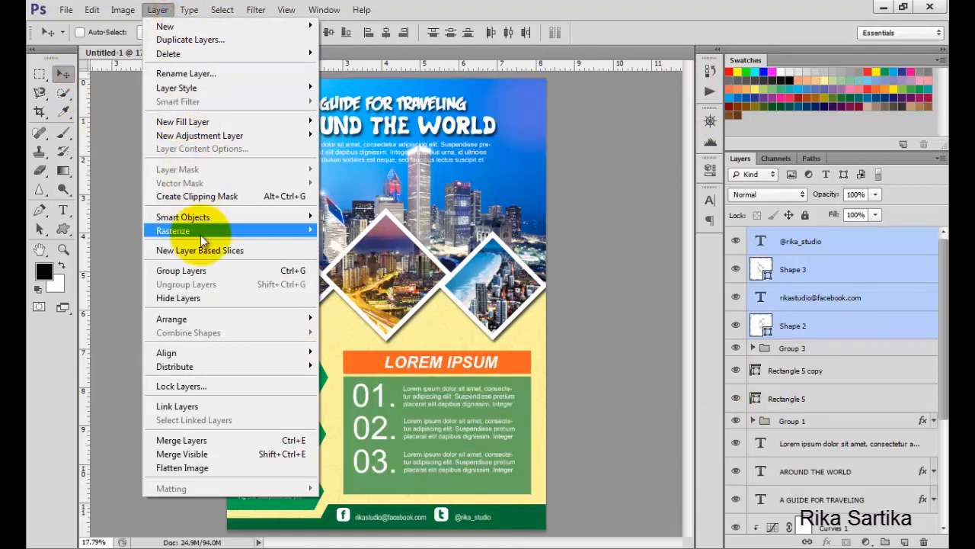
left_click(179, 257)
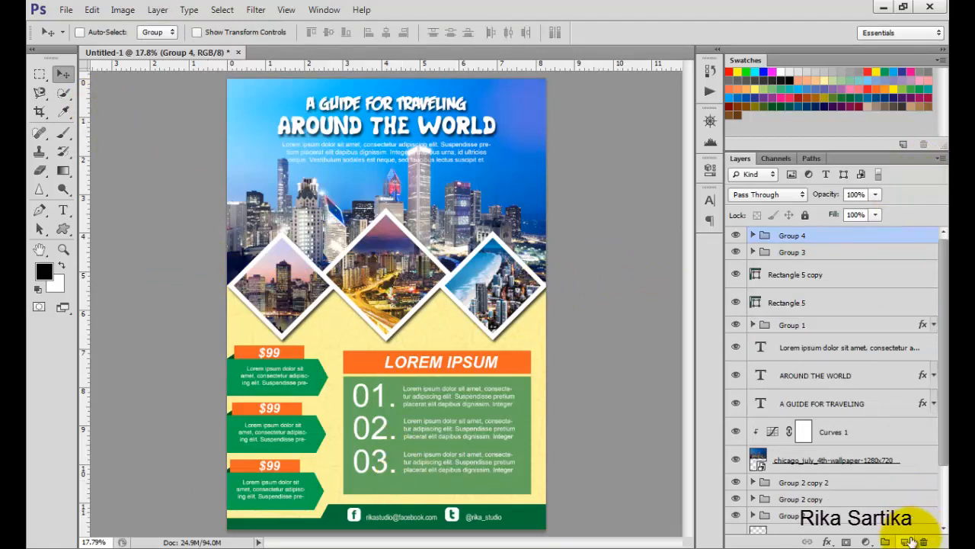
Step: Create a new empty layer above all others and select the entire page area with the Rectangular Marquee
left_click(912, 540)
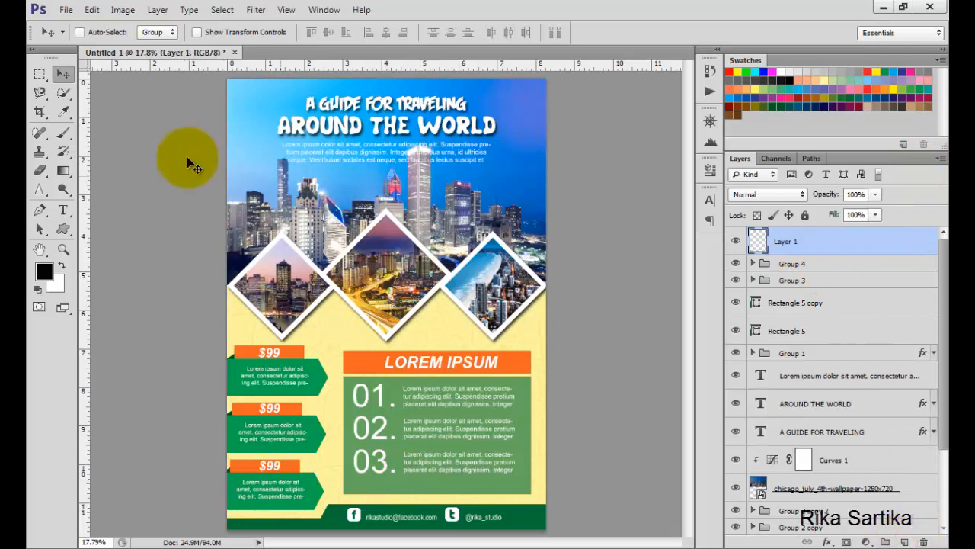
right_click(34, 80)
left_click(99, 67)
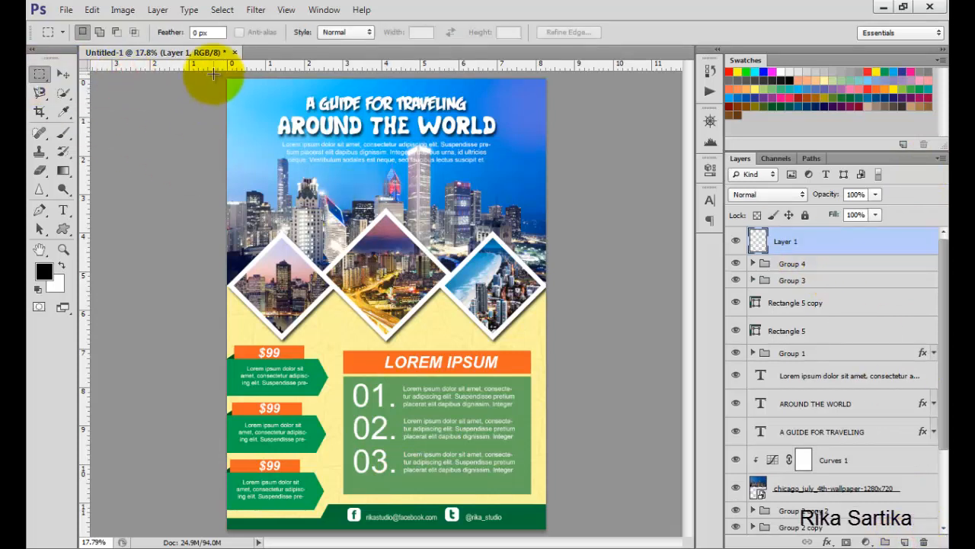
left_click_drag(227, 78, 545, 528)
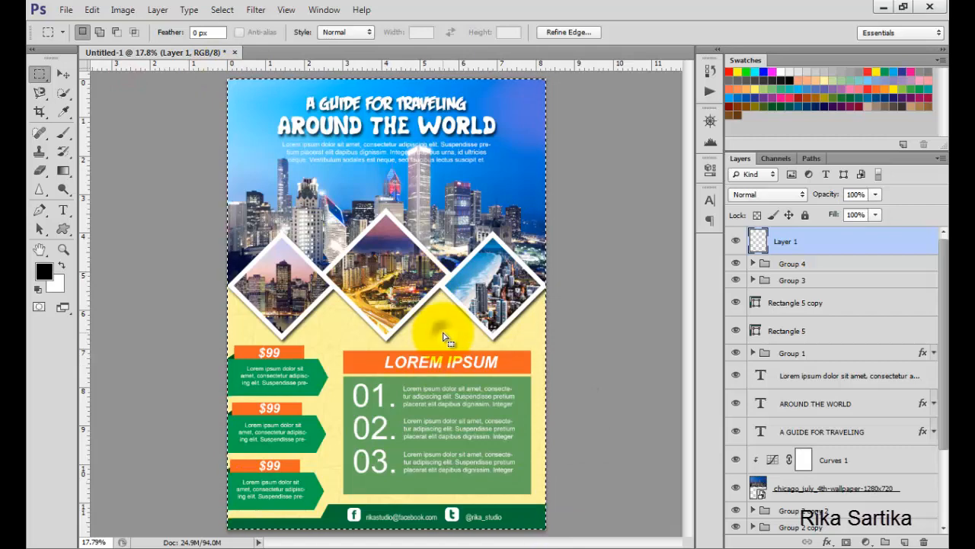
Step: Stroke the page selection with a 40 px white border placed inside, in Normal mode at 100% opacity, and deselect
right_click(444, 321)
left_click(483, 283)
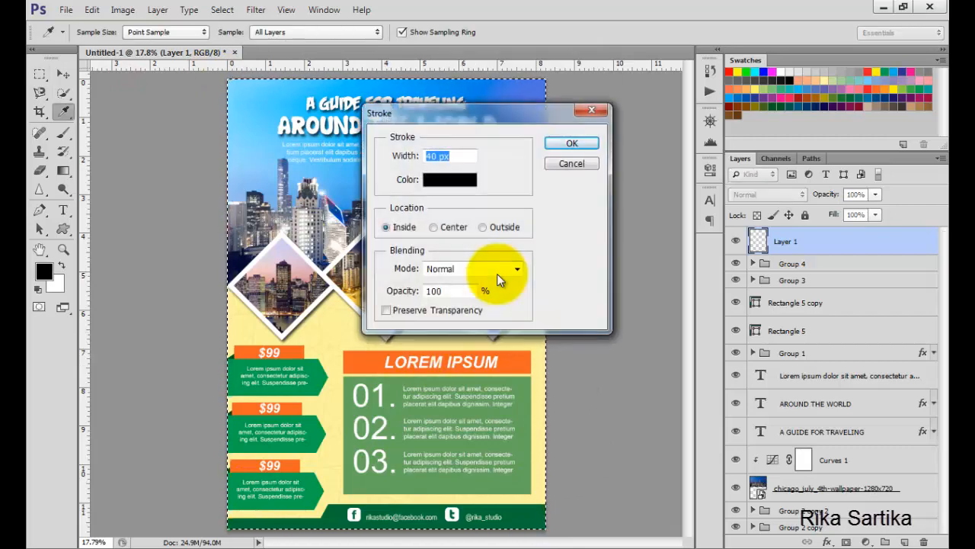
left_click(450, 180)
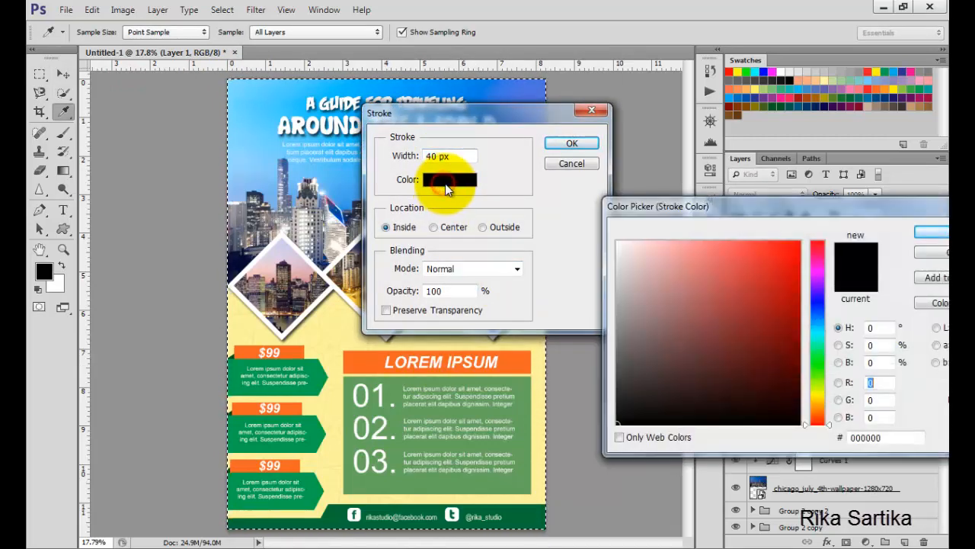
left_click(618, 243)
left_click(929, 232)
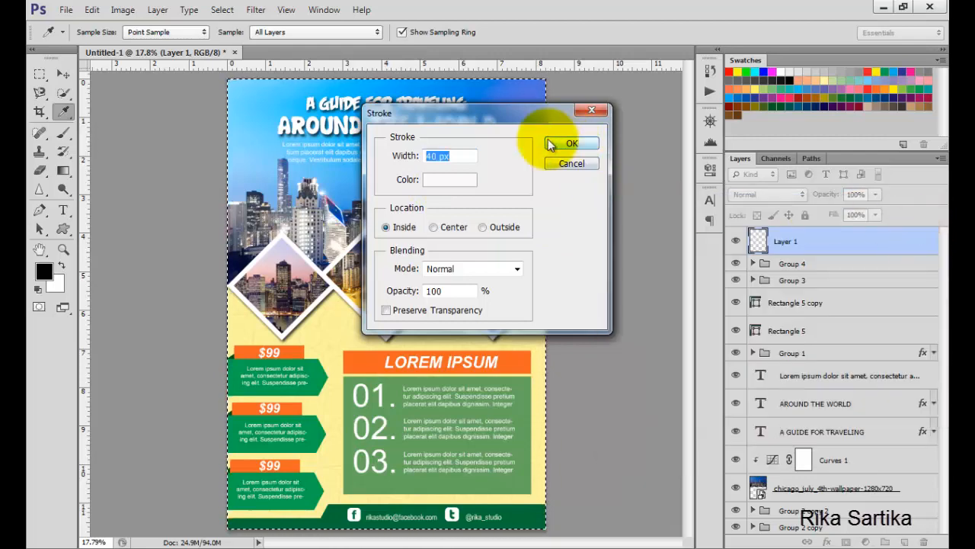
left_click(436, 156)
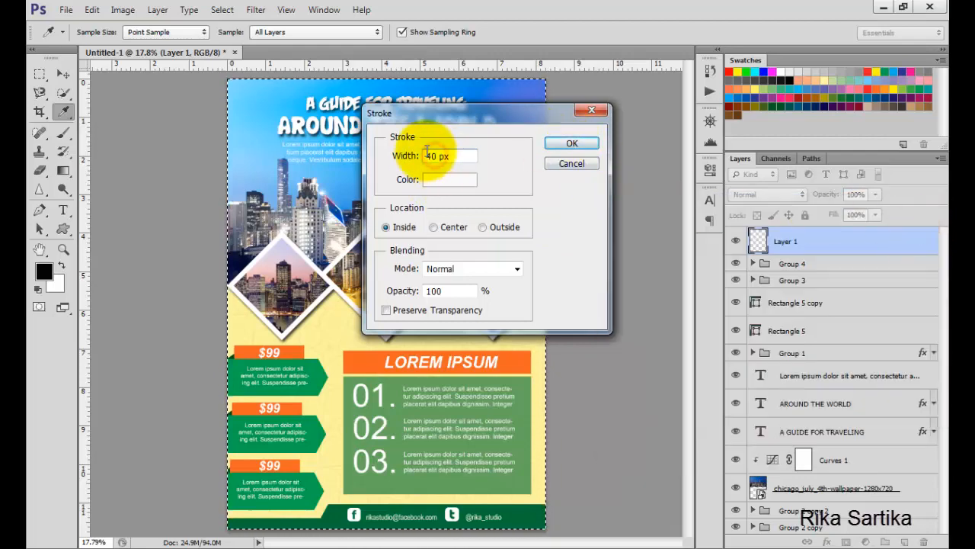
left_click(576, 142)
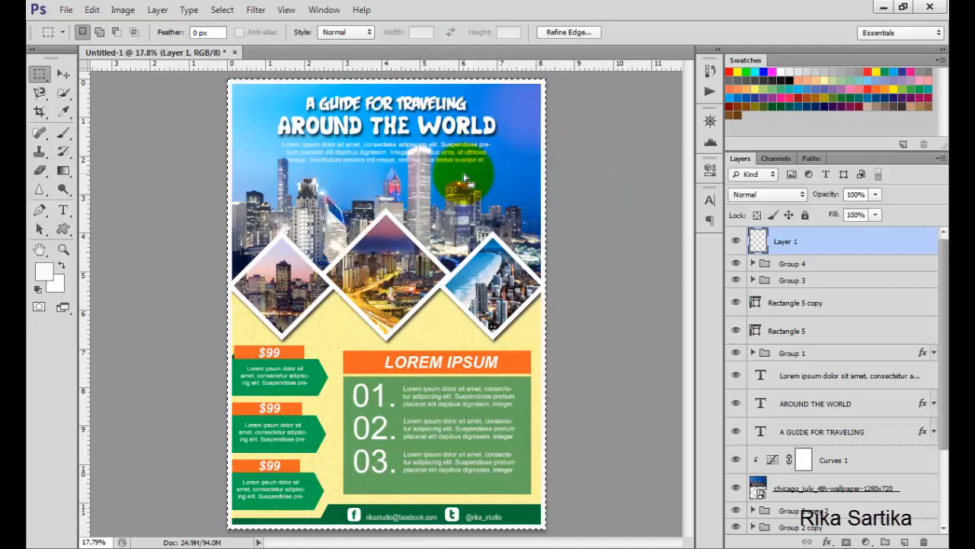
left_click(226, 10)
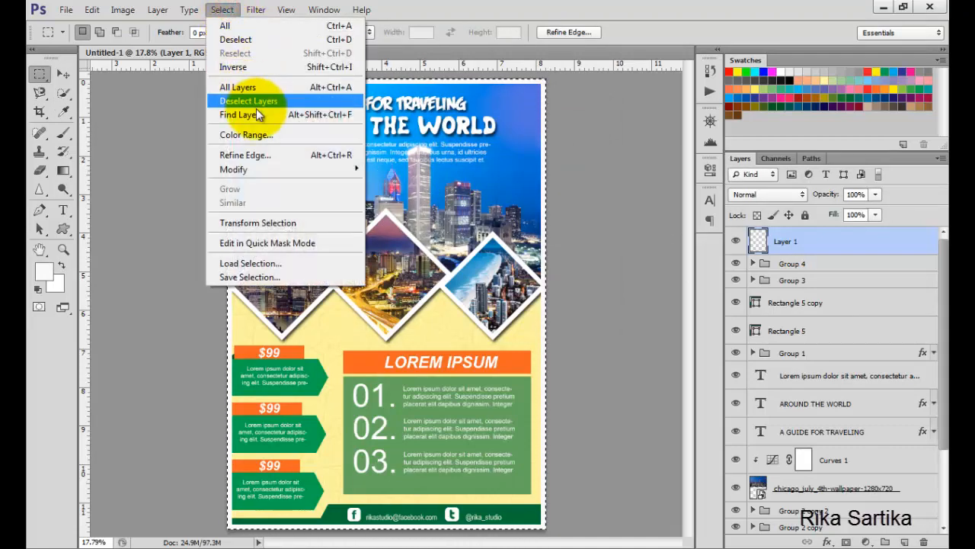
left_click(267, 39)
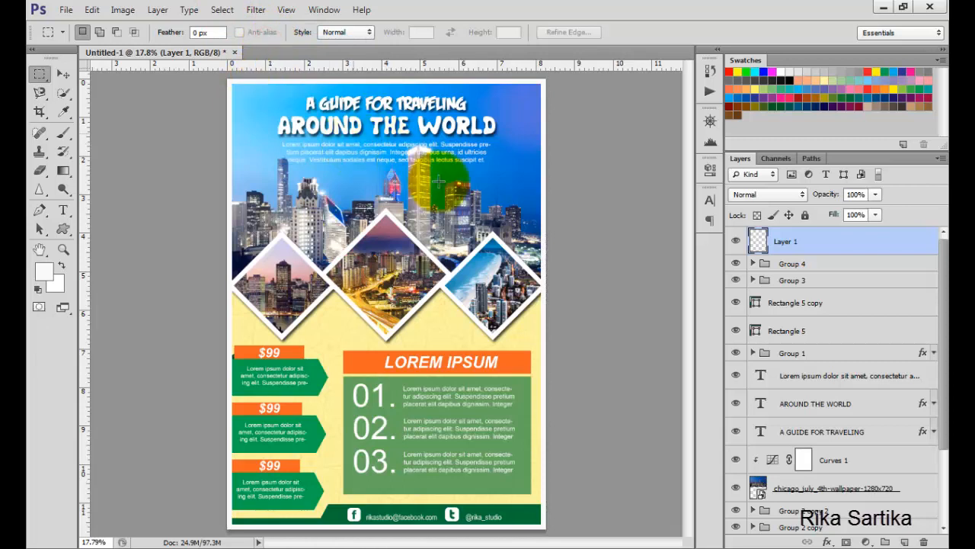
Step: Nudge the footer's social-media contact group slightly further right
left_click(800, 263)
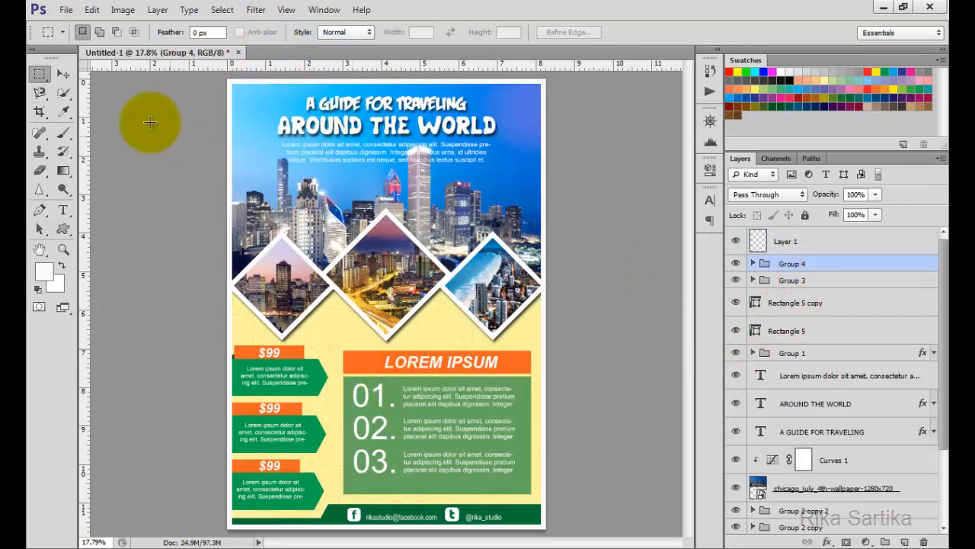
left_click(65, 75)
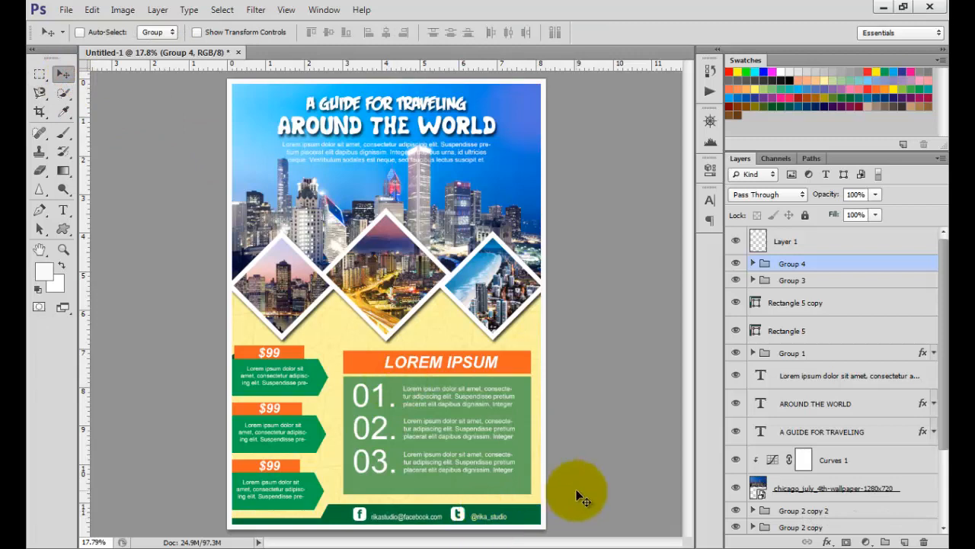
Step: Identify the three $99 banner groups and nudge them slightly right, further inside the white page border
scroll(790, 375, "down", 3)
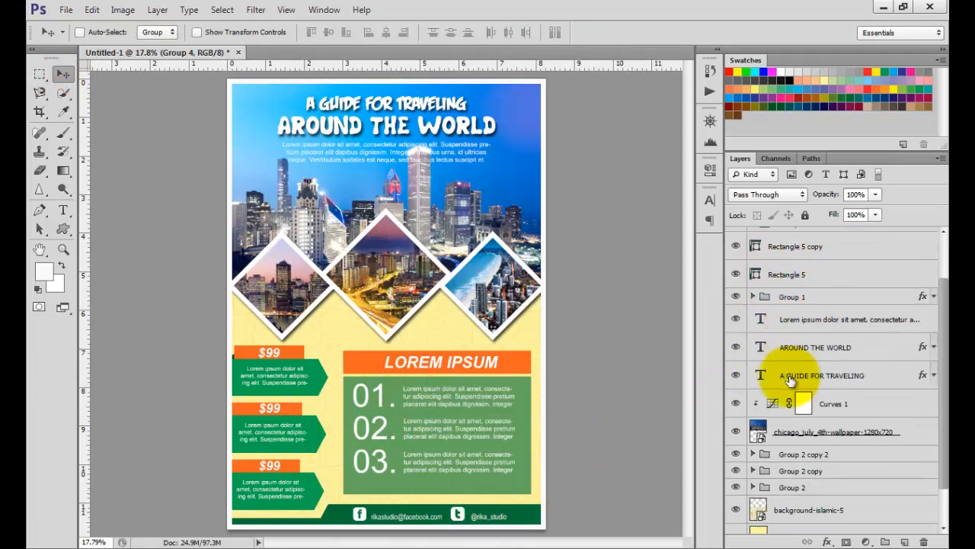
left_click(738, 297)
left_click(738, 298)
scroll(777, 381, "down", 1)
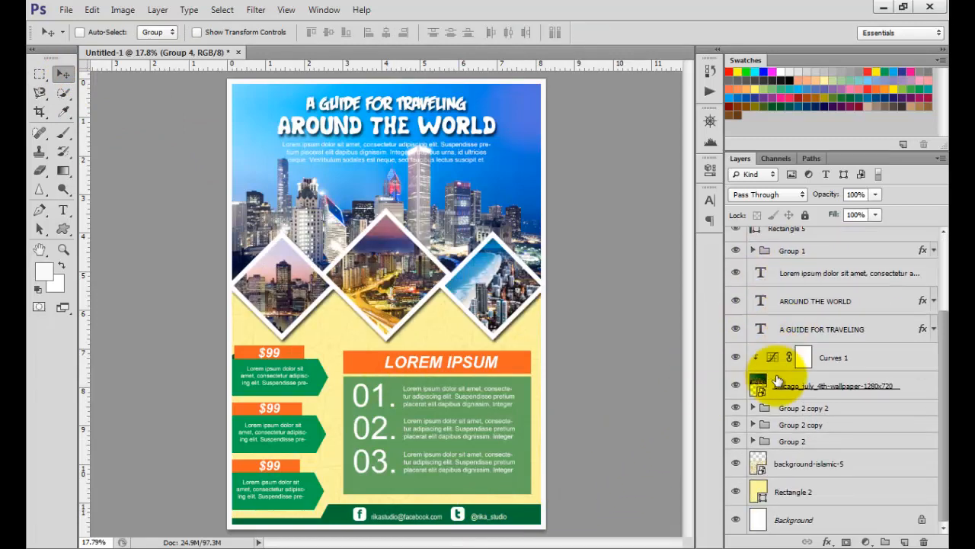
left_click(737, 407)
left_click(737, 407)
left_click(784, 425)
left_click(788, 442, "shift")
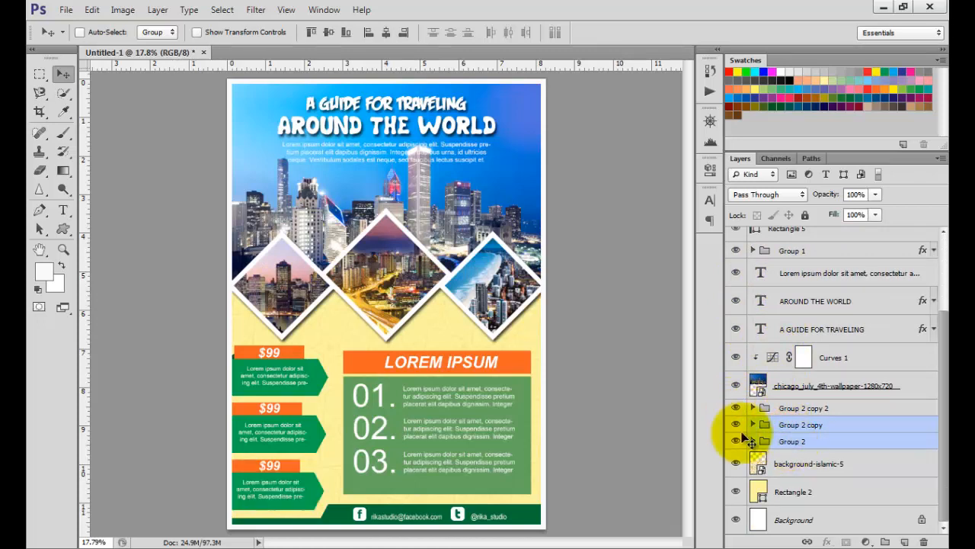
key("shift+Right")
key("shift+Right")
key("shift+Right")
Step: Fine-tune the horizontal positions of the individual $99 banner groups so that their pointed ends line up
left_click(818, 408)
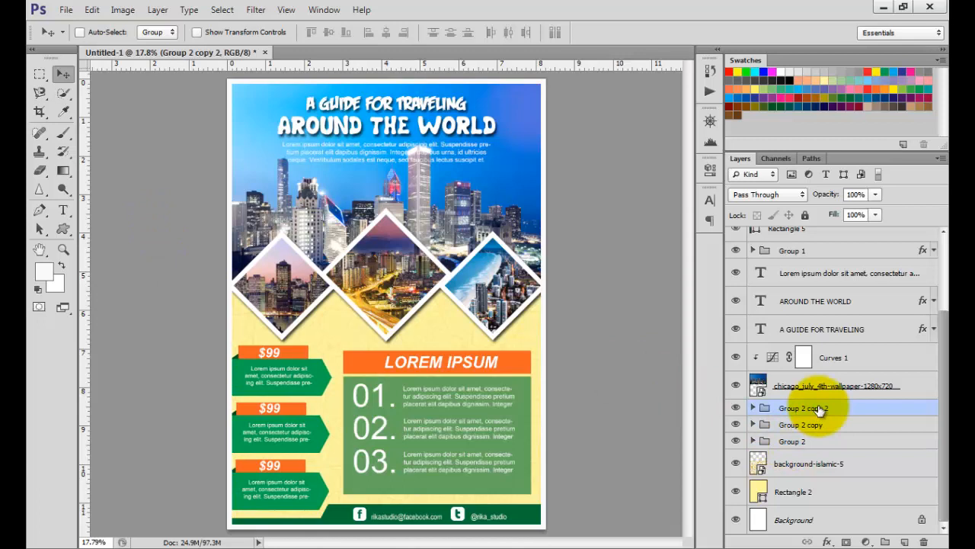
left_click(736, 424)
left_click(736, 424)
left_click(736, 441)
left_click(736, 441)
left_click(792, 442)
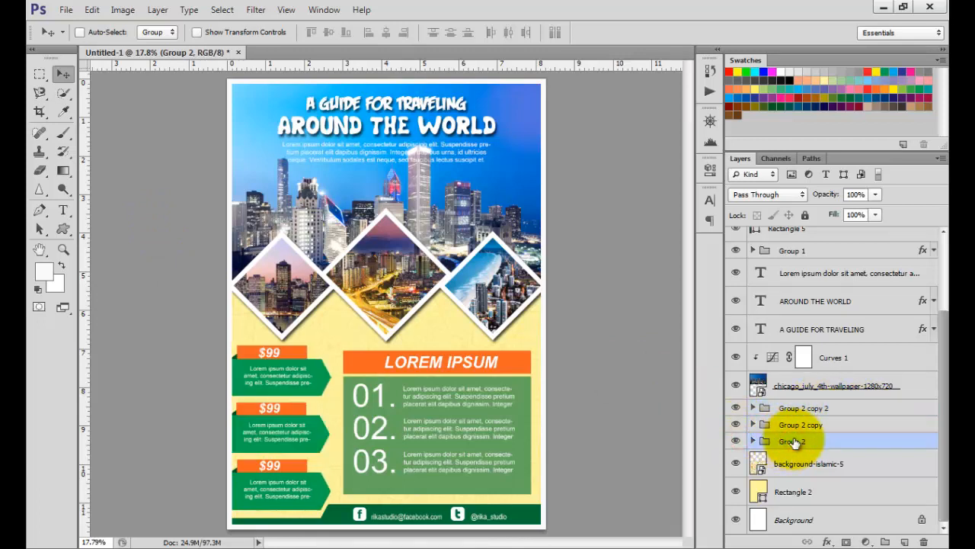
scroll(810, 315, "up", 3)
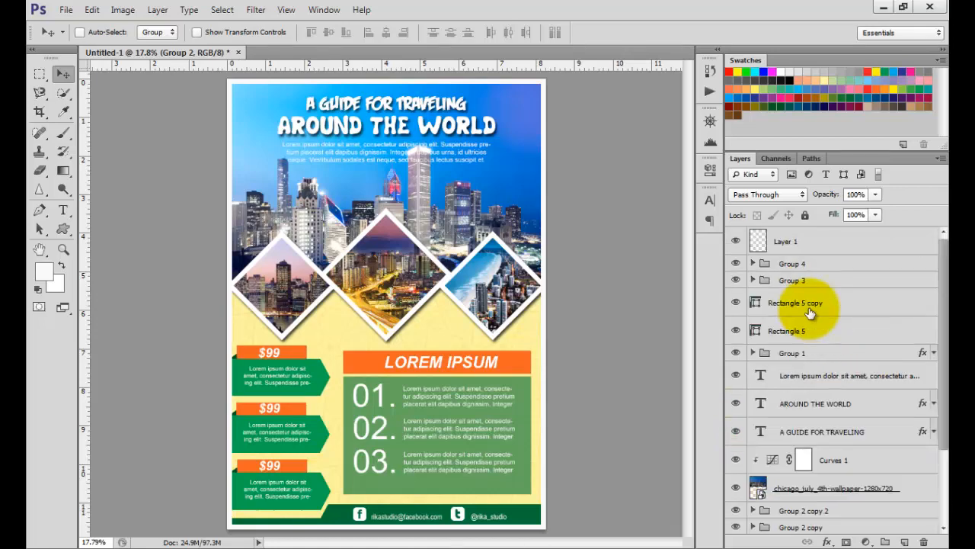
left_click(810, 242)
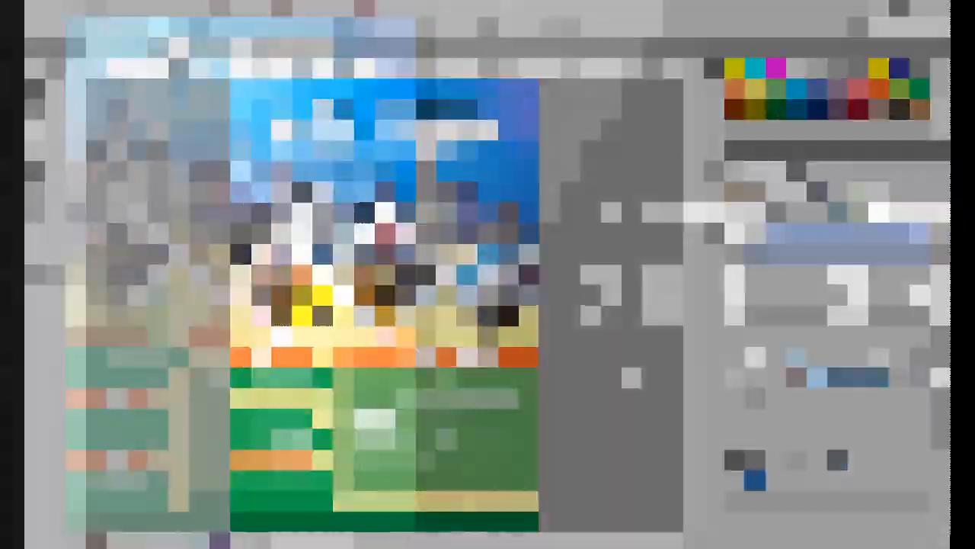